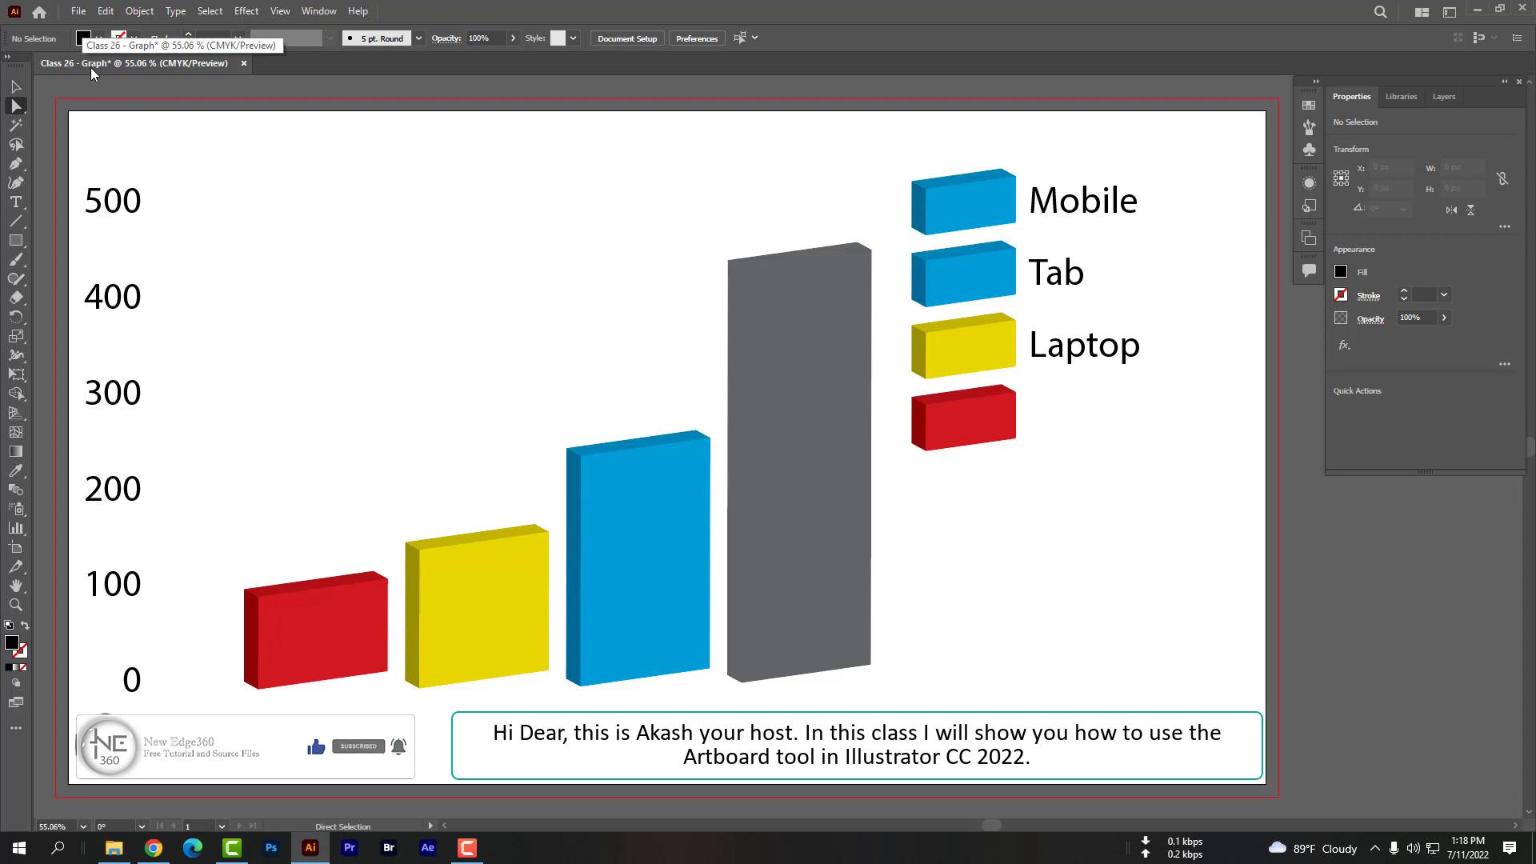
Start a new document, replacing the Untitled-2 name with Class 27 - Artboard, at 1920 × 1080 px
click(78, 13)
click(75, 22)
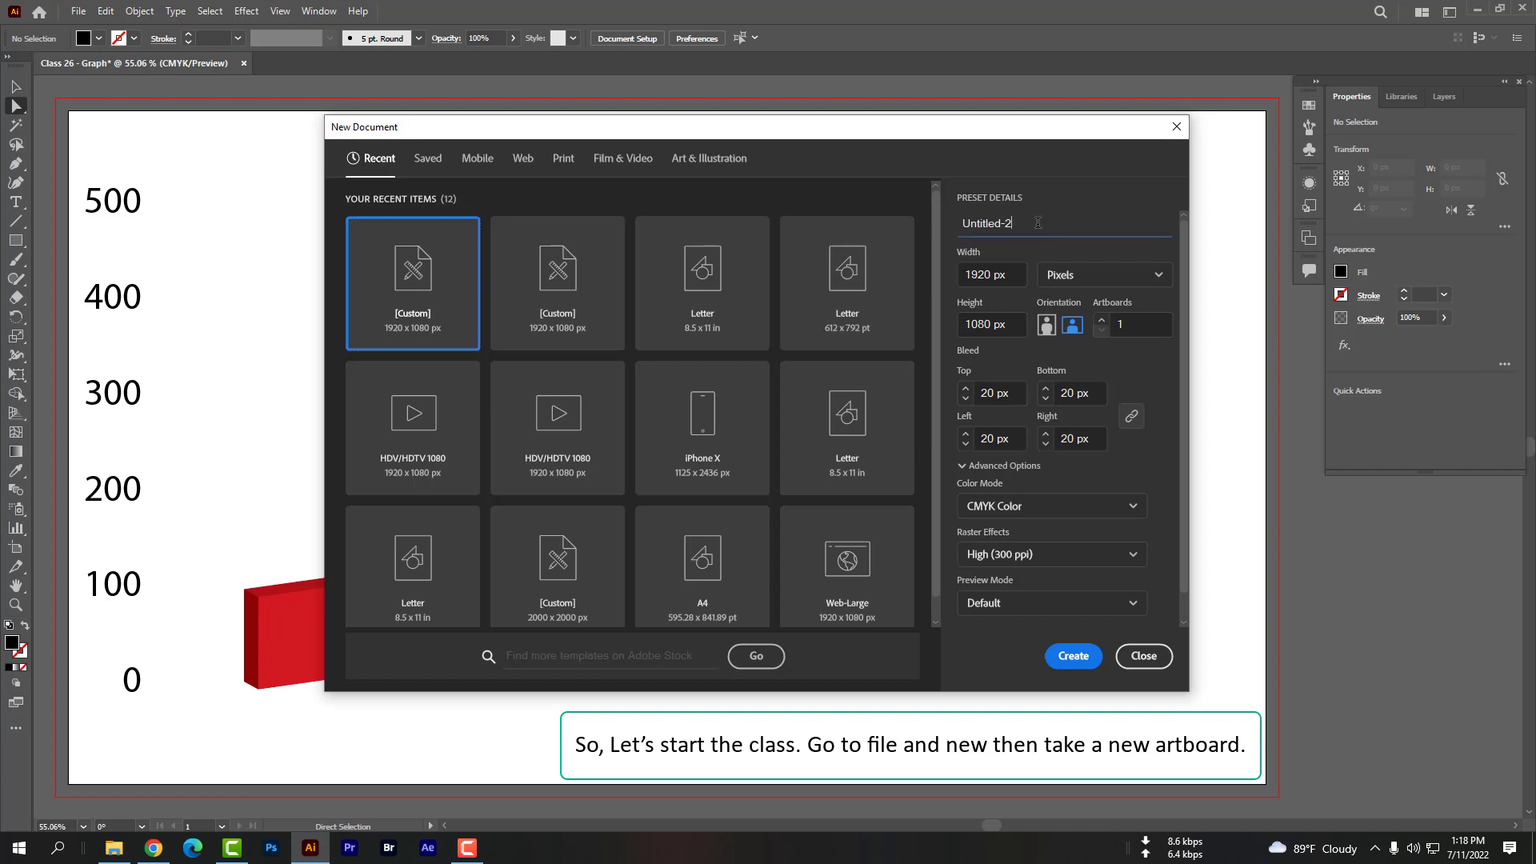
drag(1014, 223, 962, 223)
key(BackSpace)
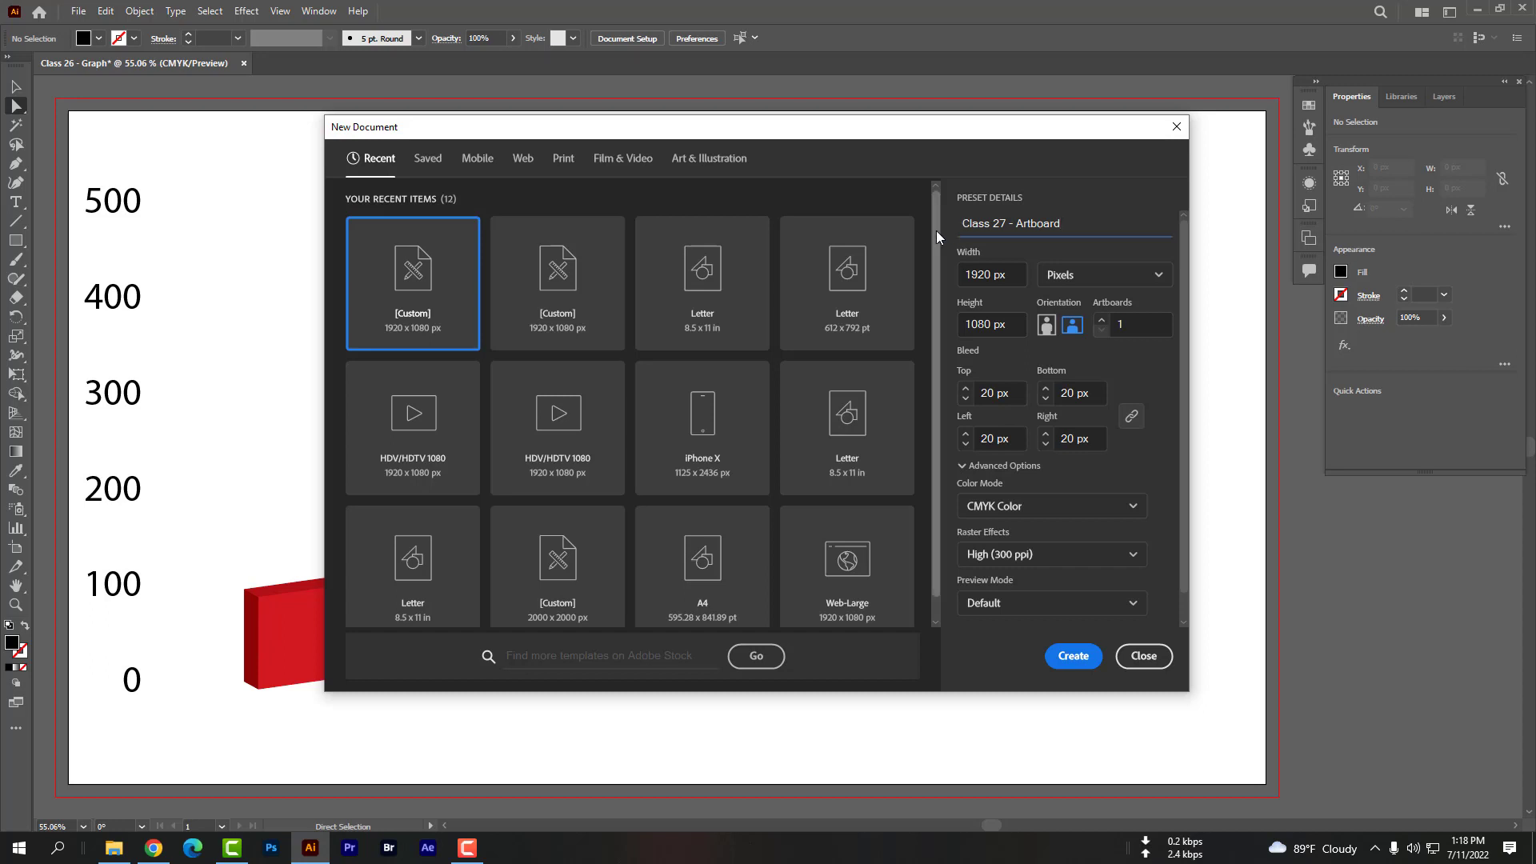
click(1012, 274)
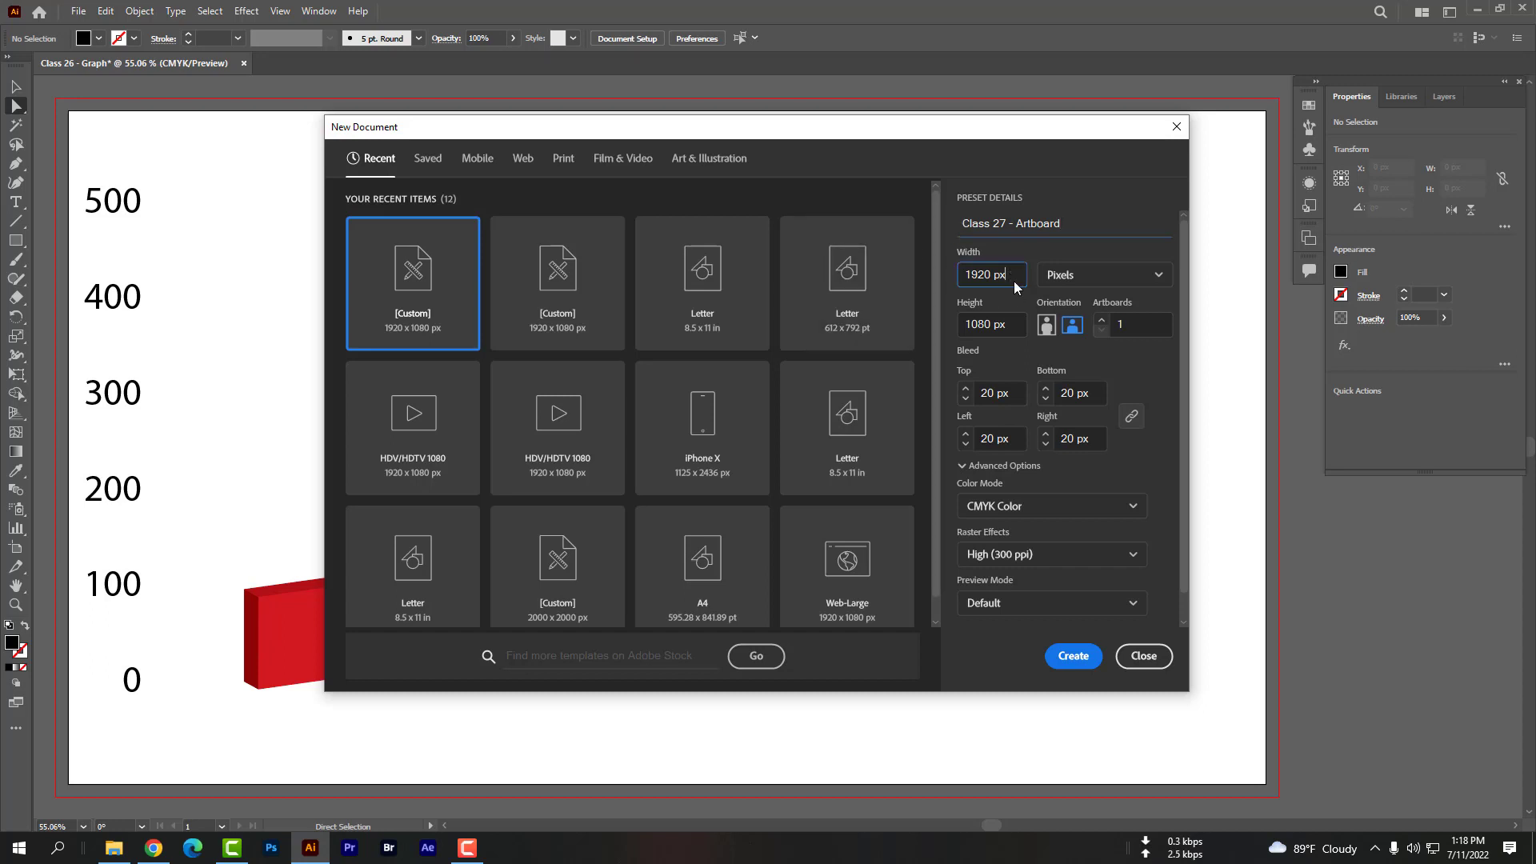
click(1012, 322)
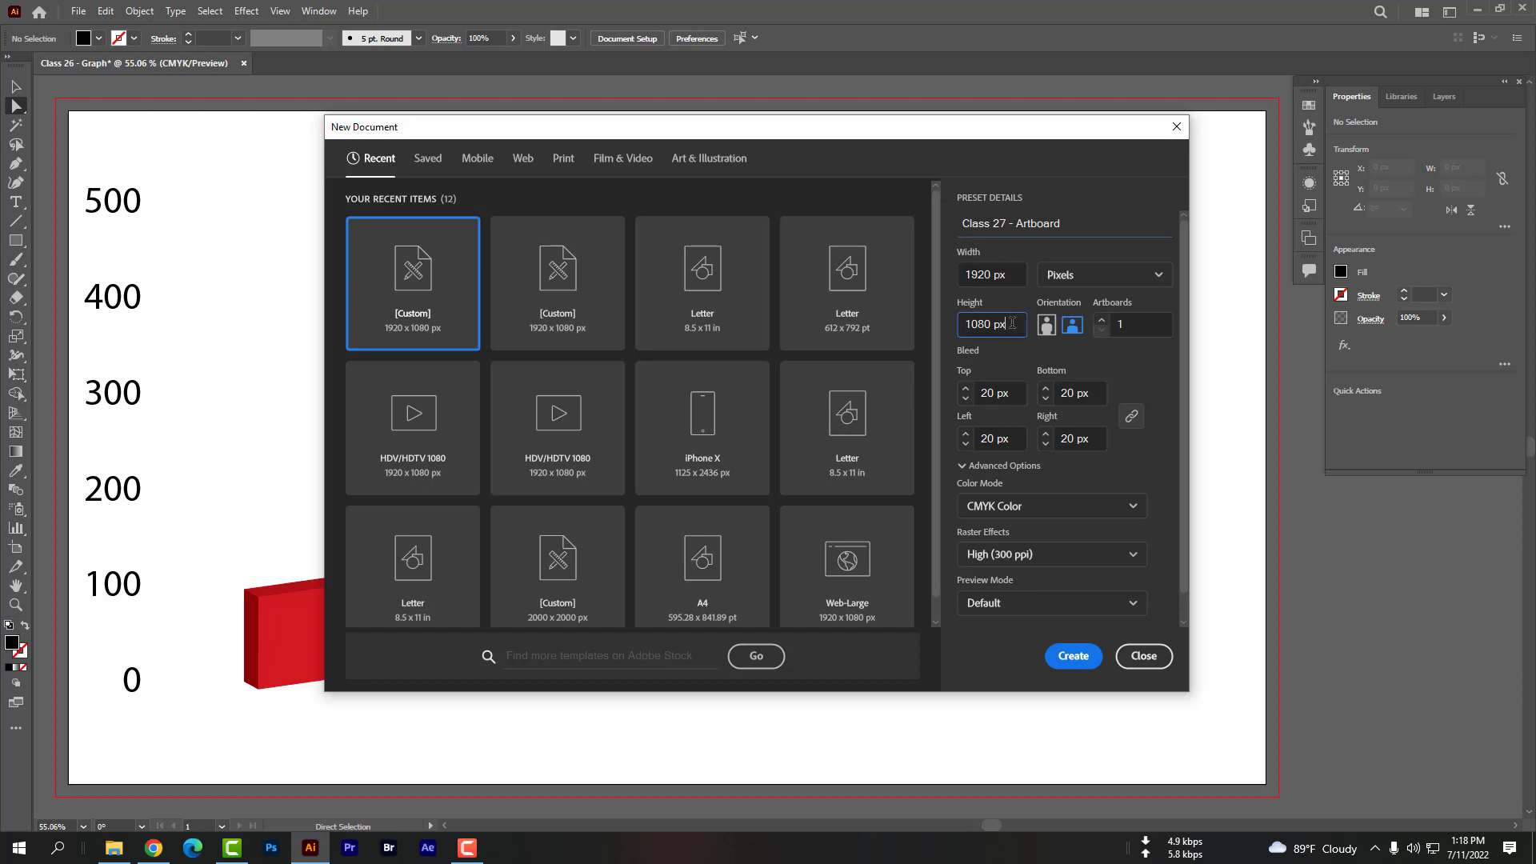
Set the bleed to 0 px on all four sides and create the document
click(1012, 392)
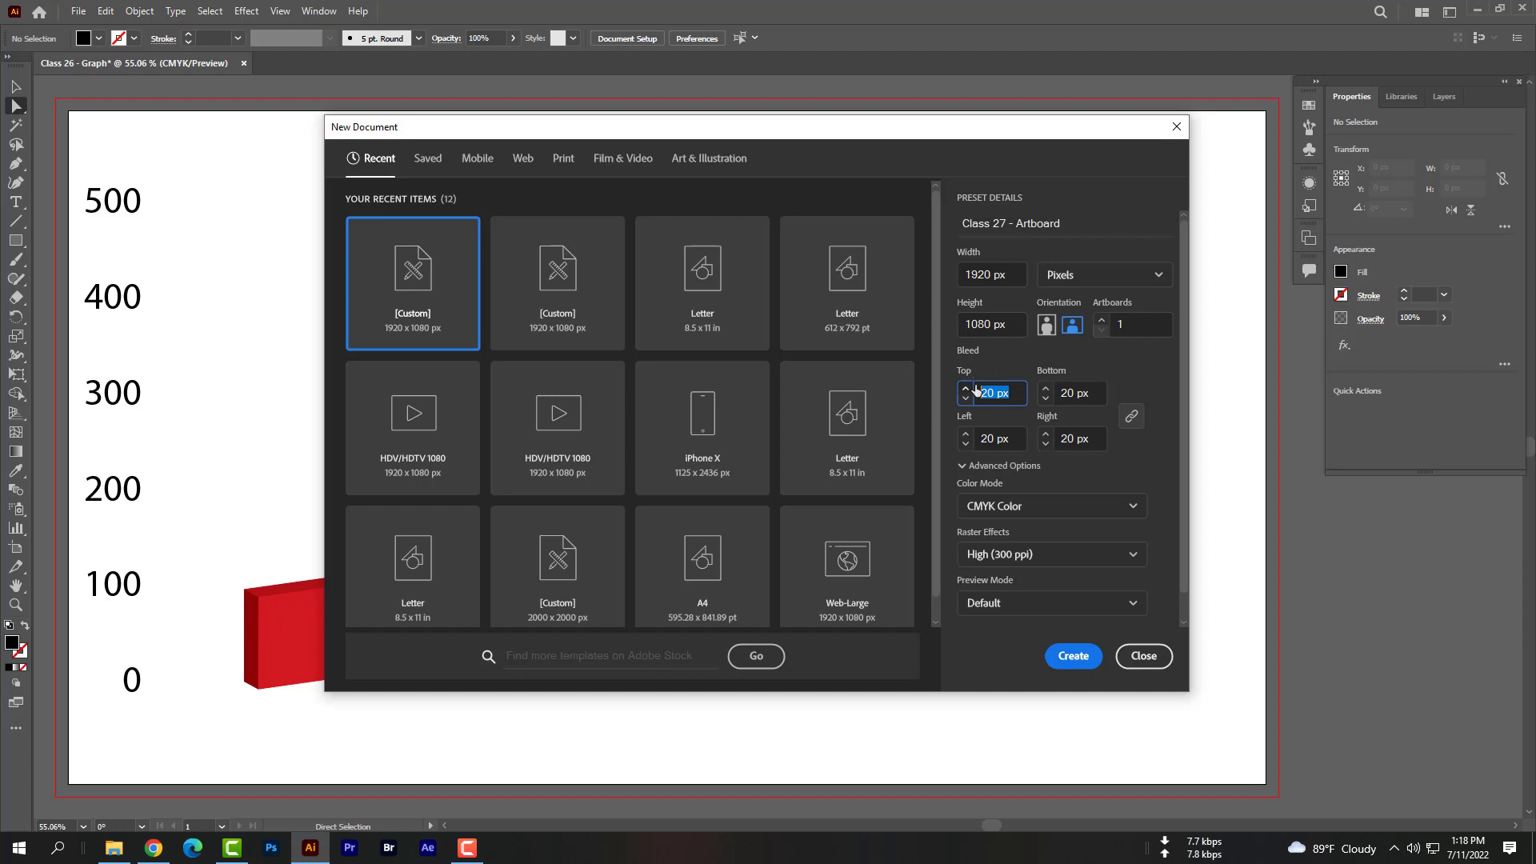
text(0)
click(1140, 377)
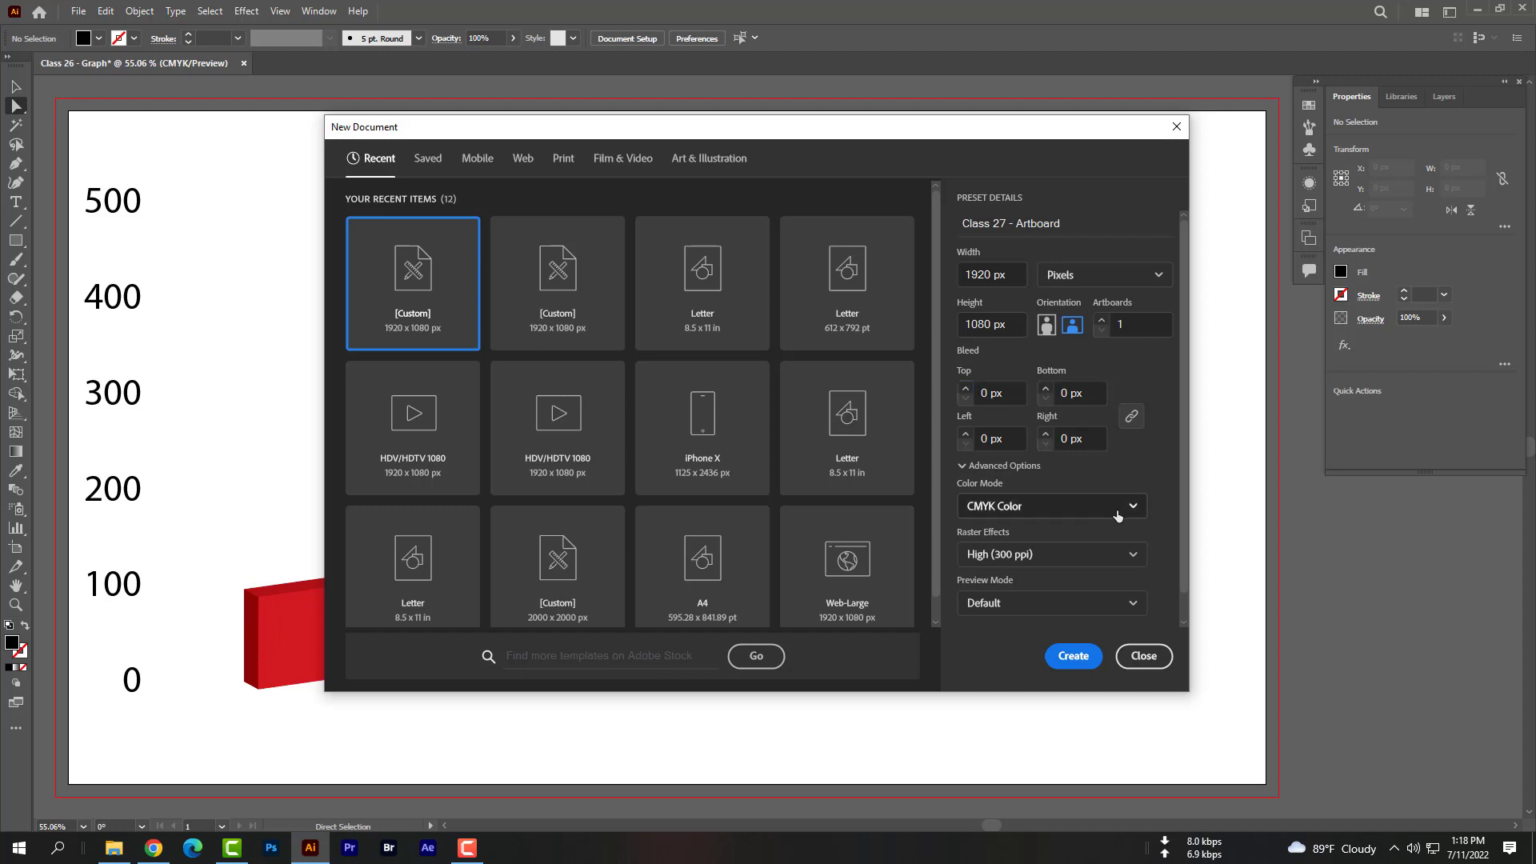
click(1073, 656)
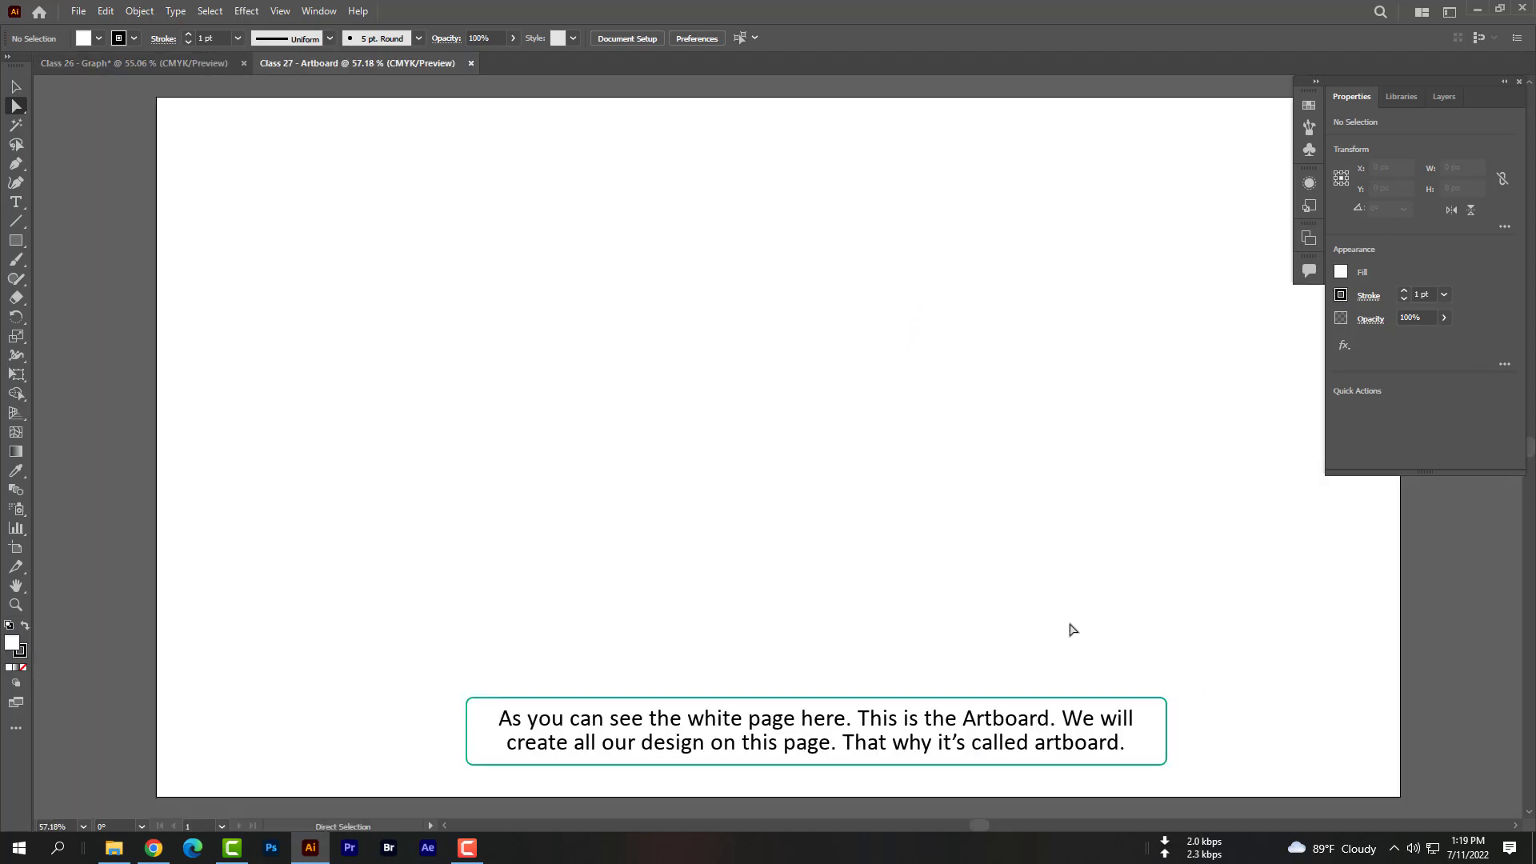
scroll(1072, 630, right, 5)
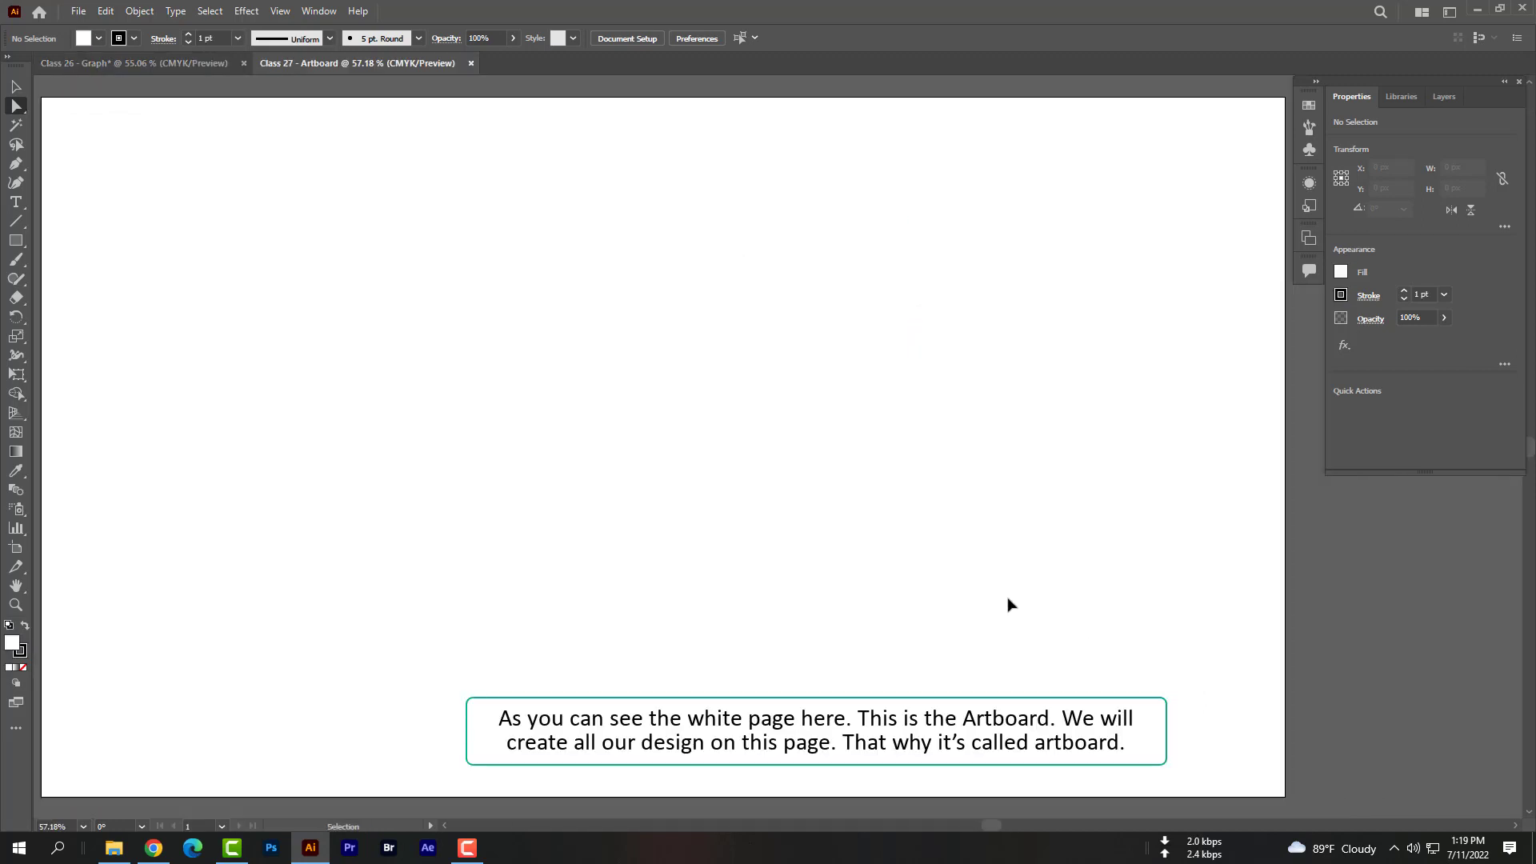
scroll(1005, 602, down, 1)
scroll(998, 600, right, 2)
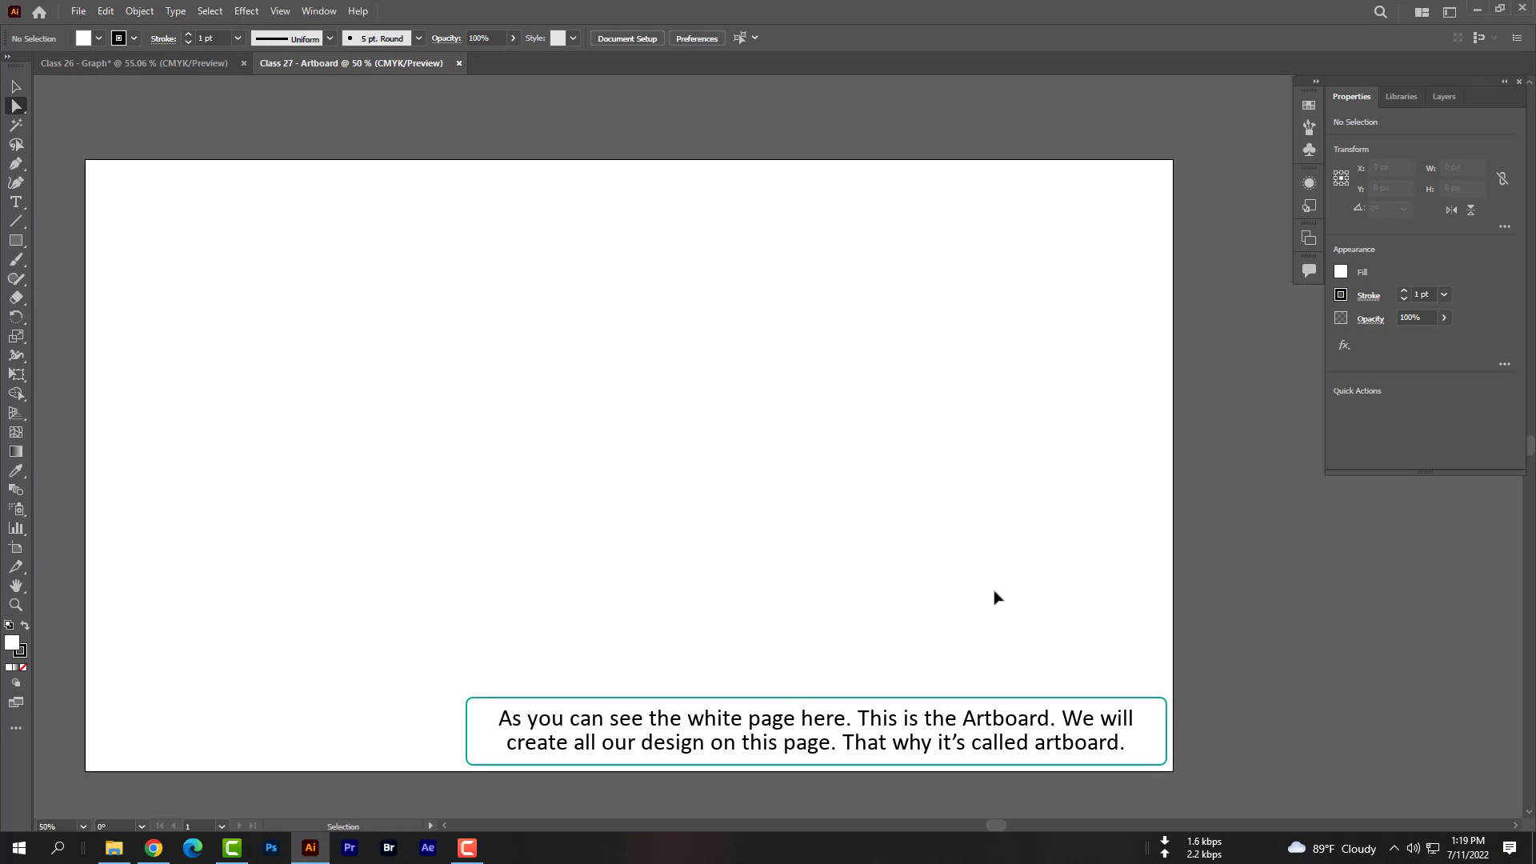
drag(63, 141, 1207, 777)
Open Artboard Options for Artboard 1 and browse the size presets, keeping Google pixel/Pixel 2
double_click(17, 549)
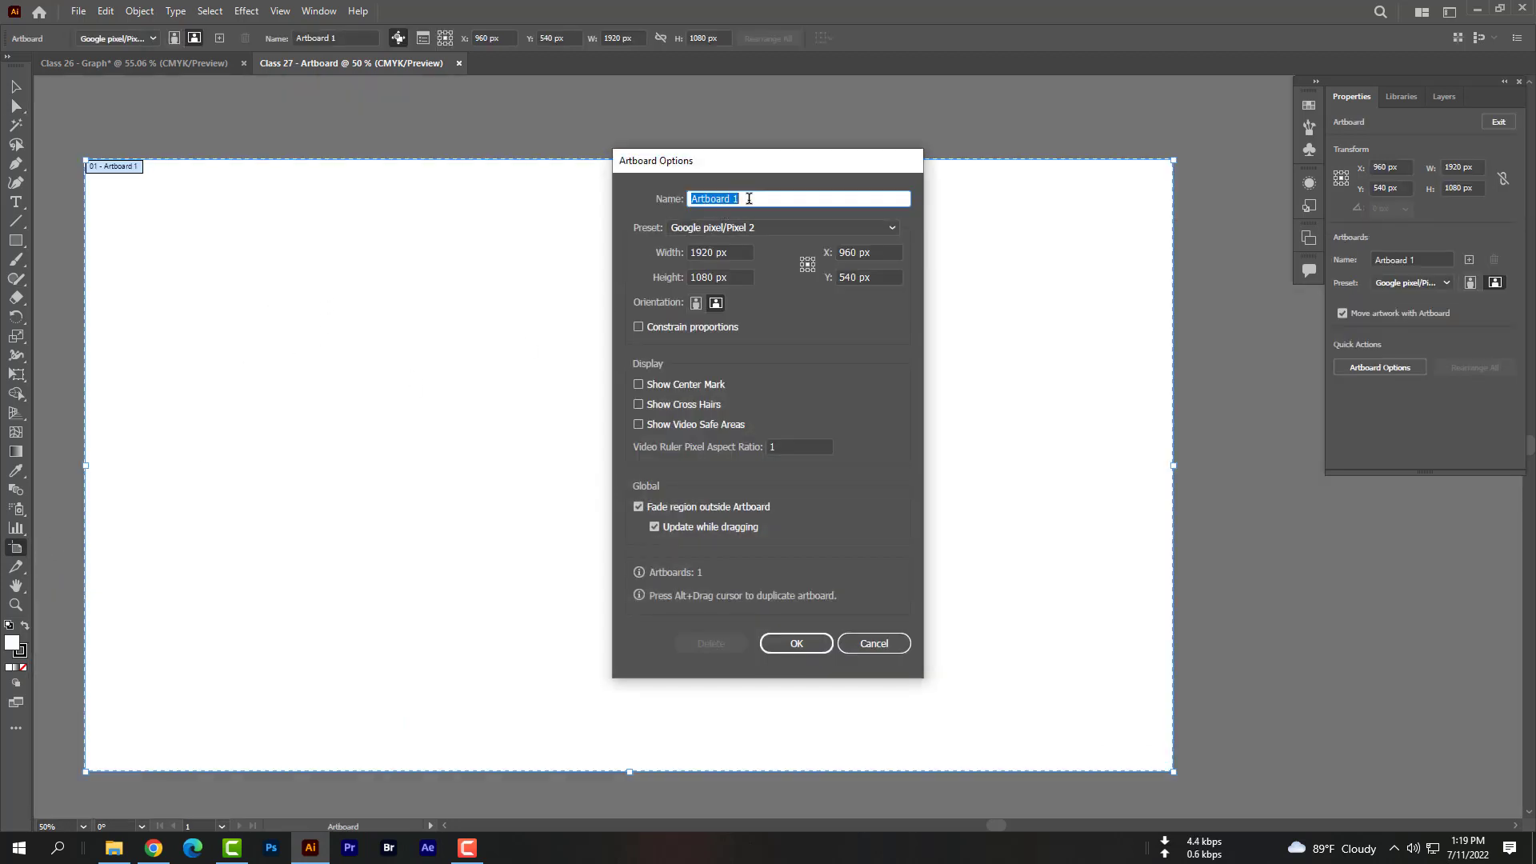
click(740, 229)
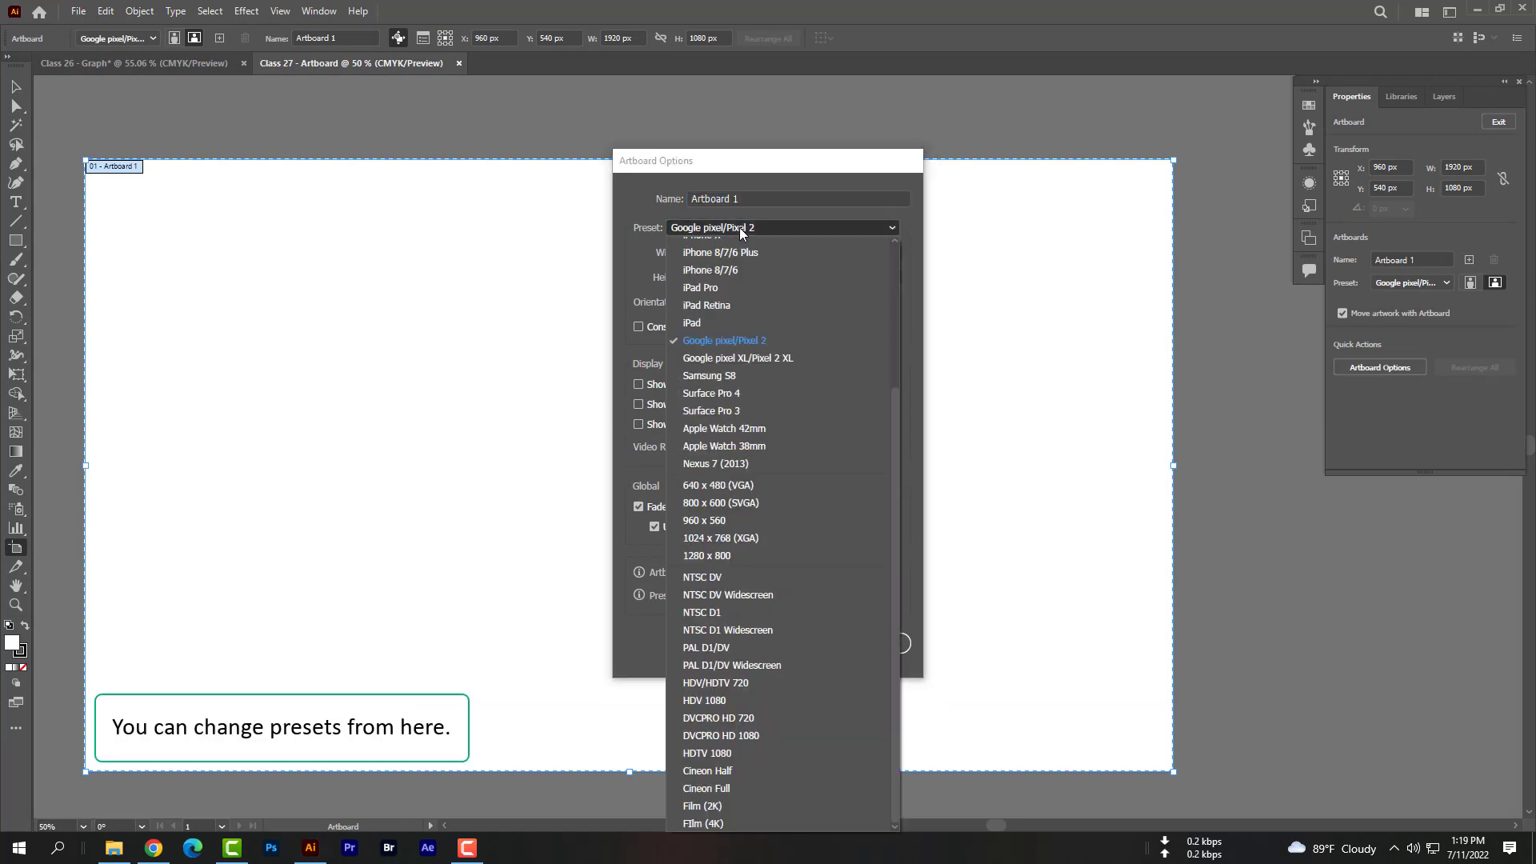
click(739, 227)
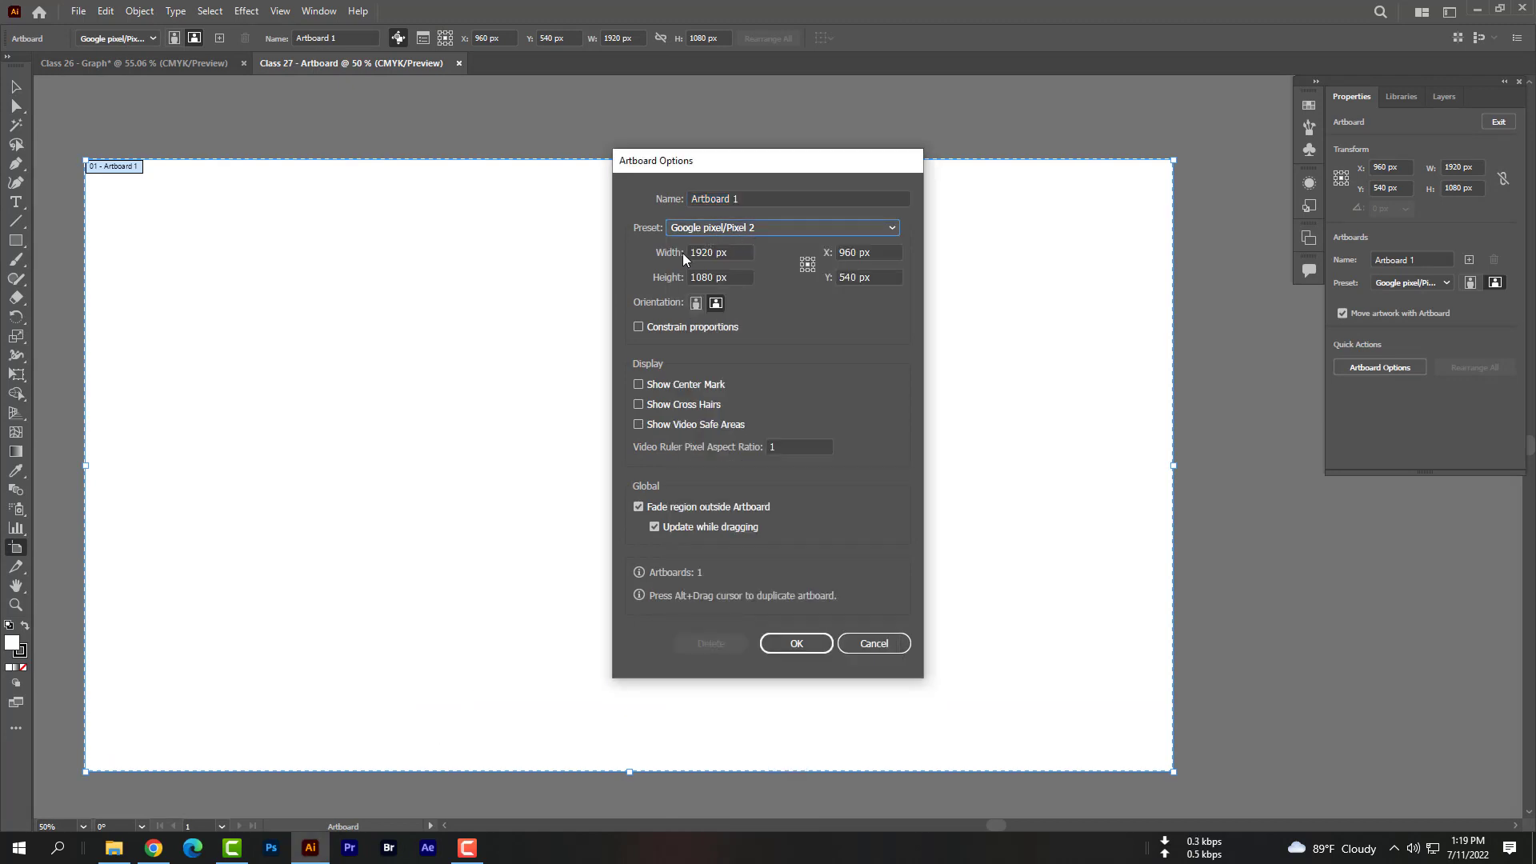
click(739, 229)
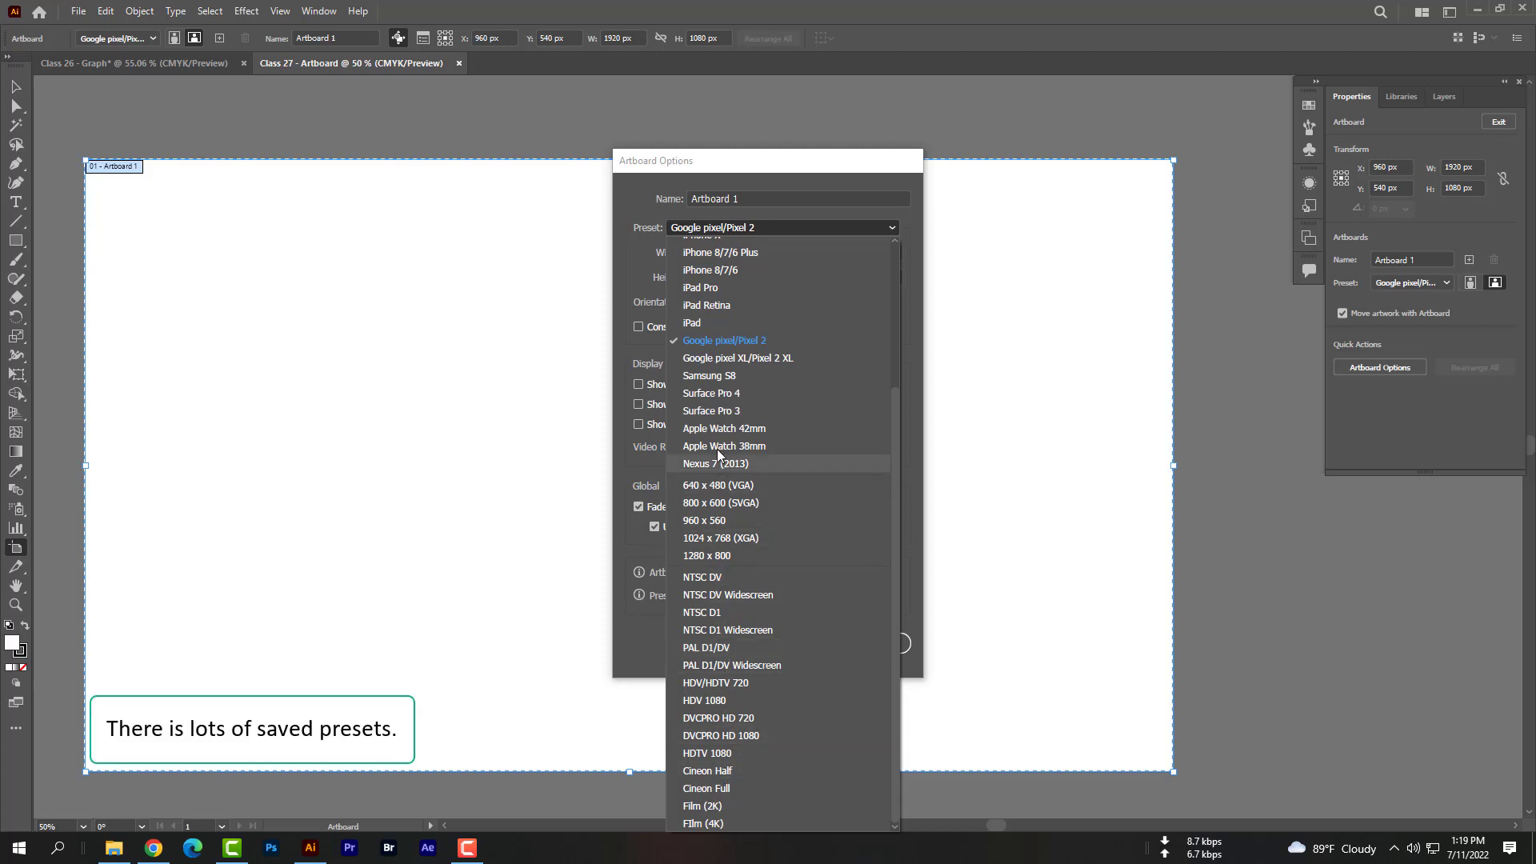
scroll(724, 424, up, 4)
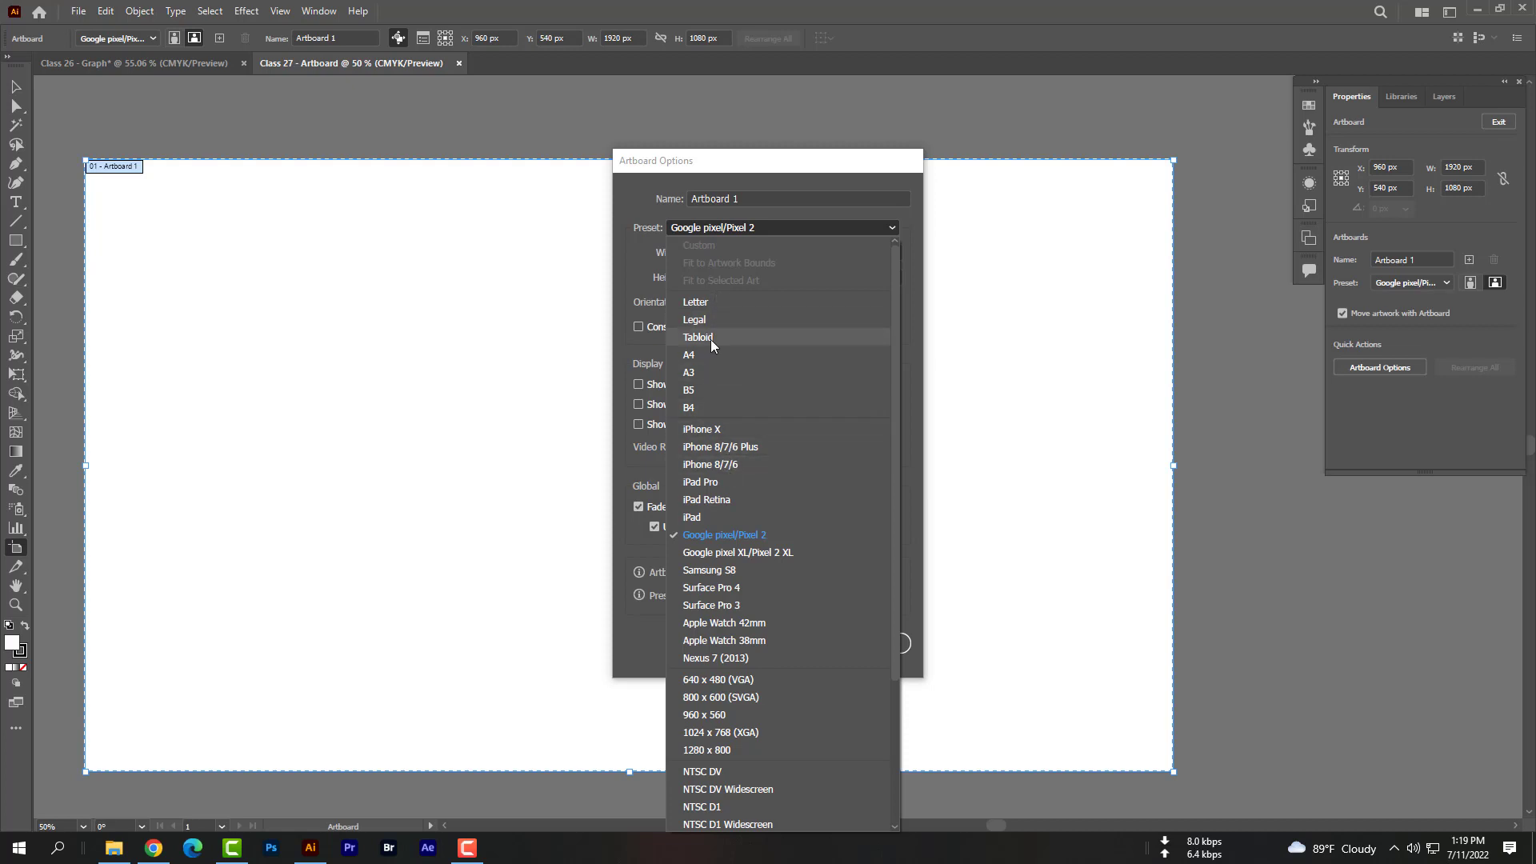
click(732, 231)
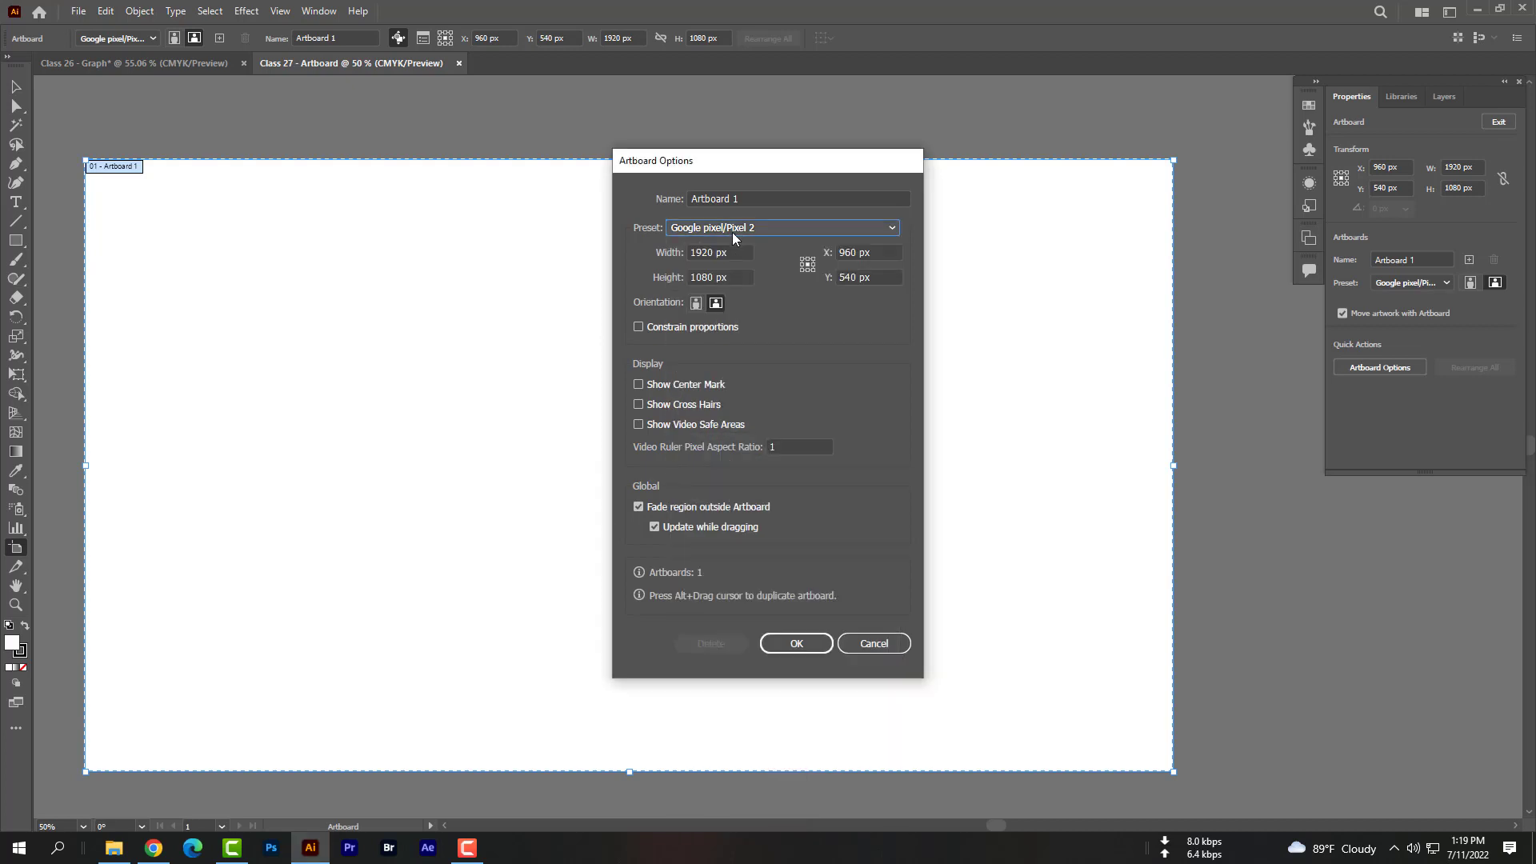
Set Artboard 1's width to 1000 px and height to 1200 px
drag(738, 250, 659, 250)
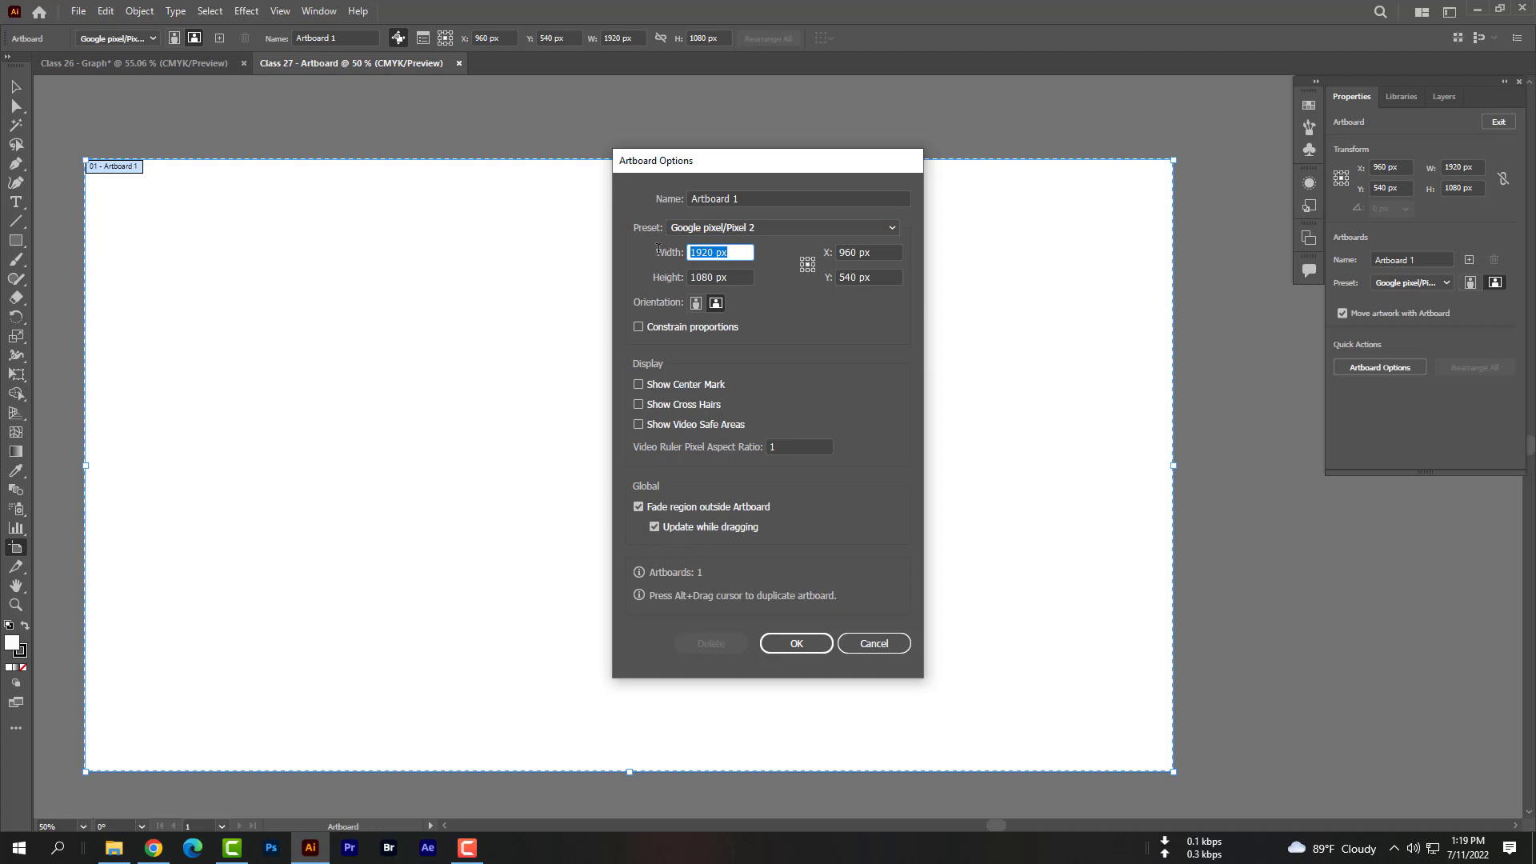
text(1000)
drag(733, 275, 568, 265)
text(1)
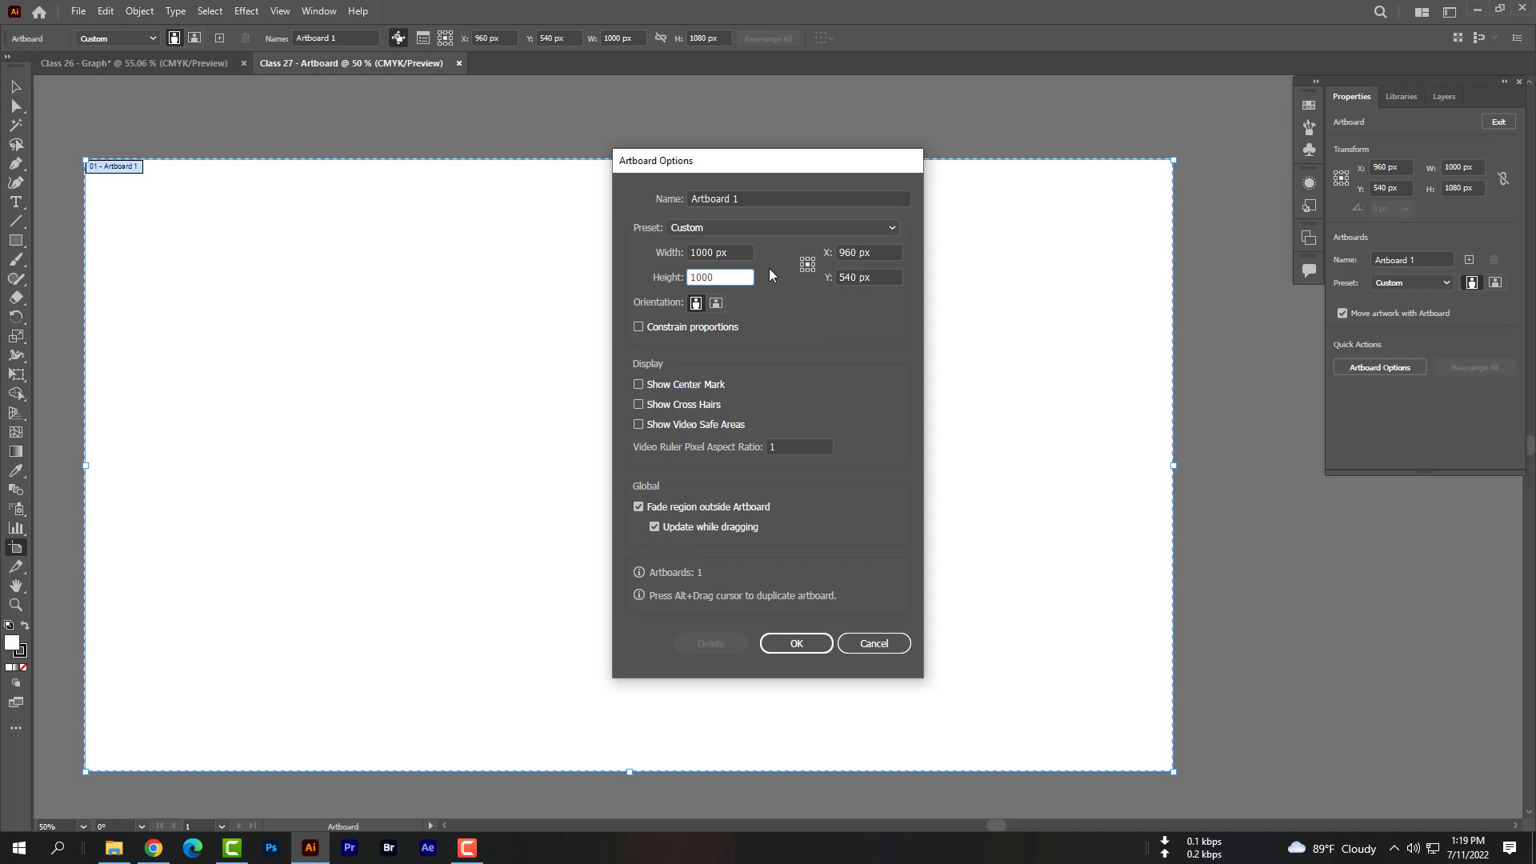
click(735, 252)
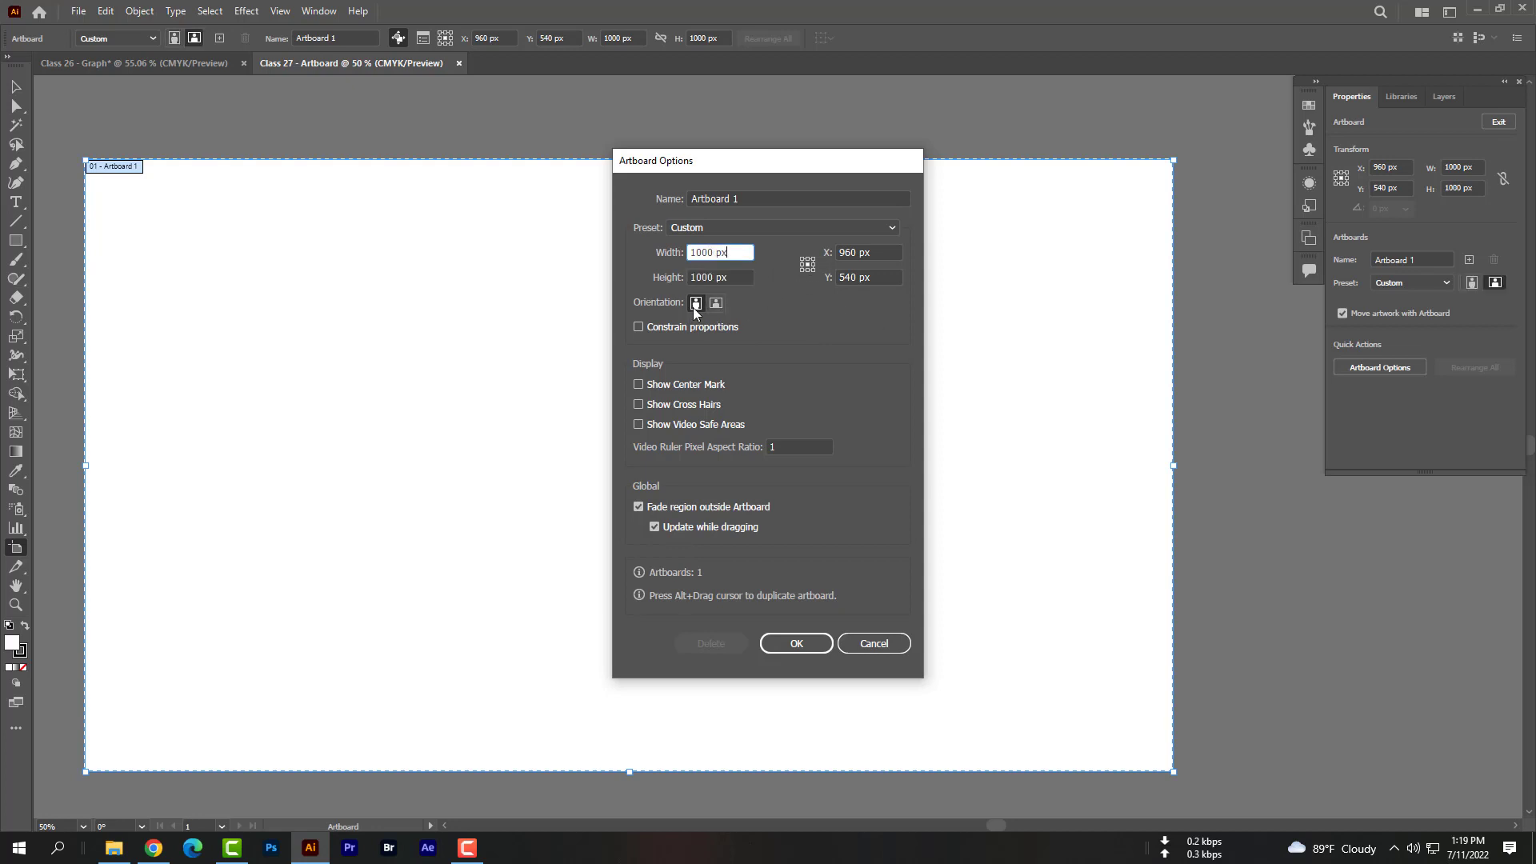
click(716, 309)
drag(734, 277, 668, 277)
text(120)
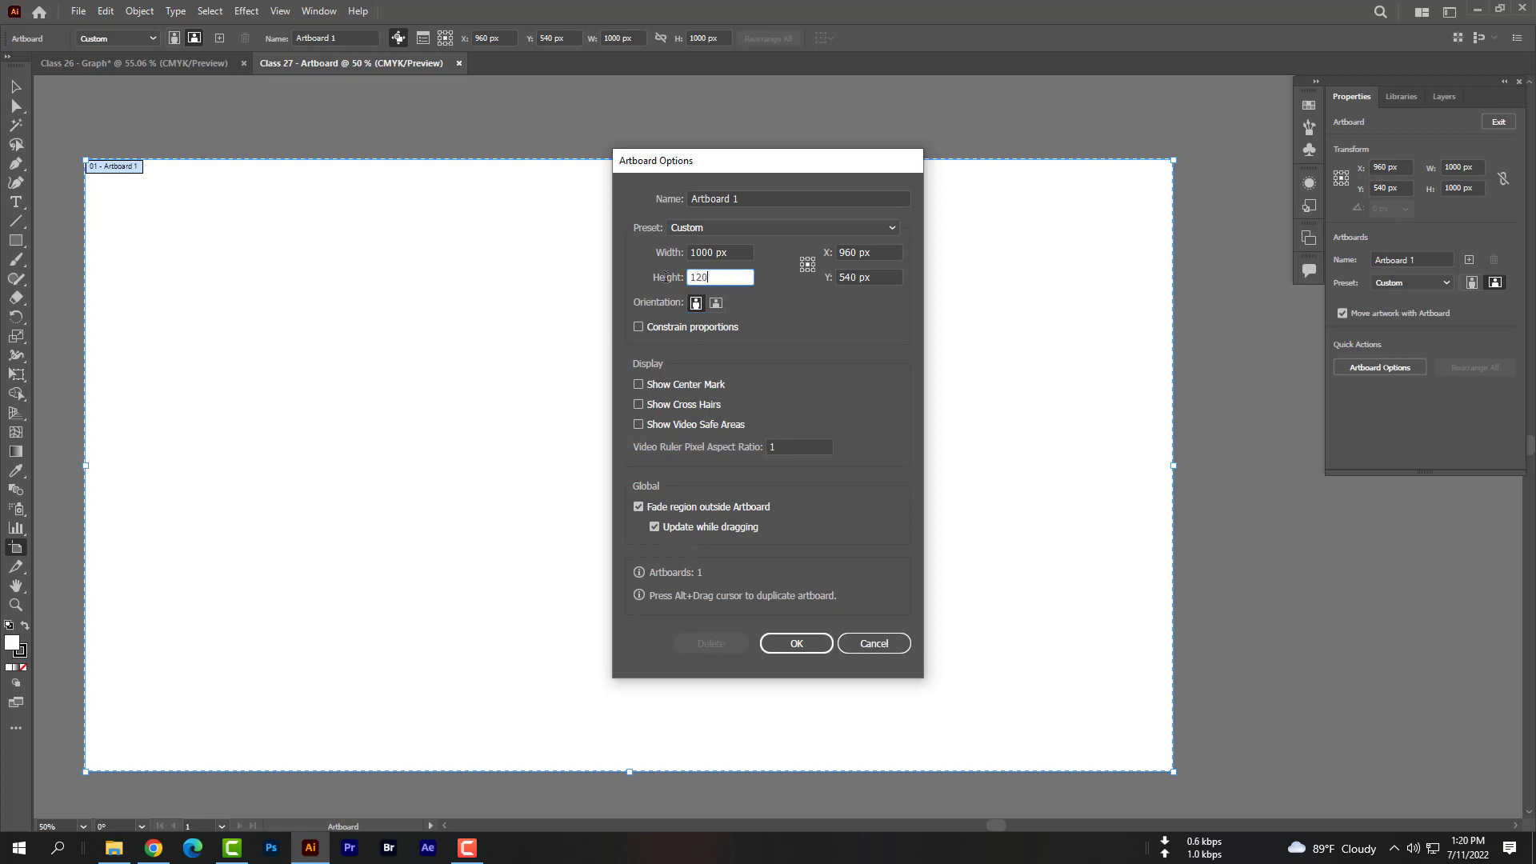
text(0)
key(Tab)
Make it landscape with cross hairs and video safe areas shown, apply, then undo the change
click(716, 302)
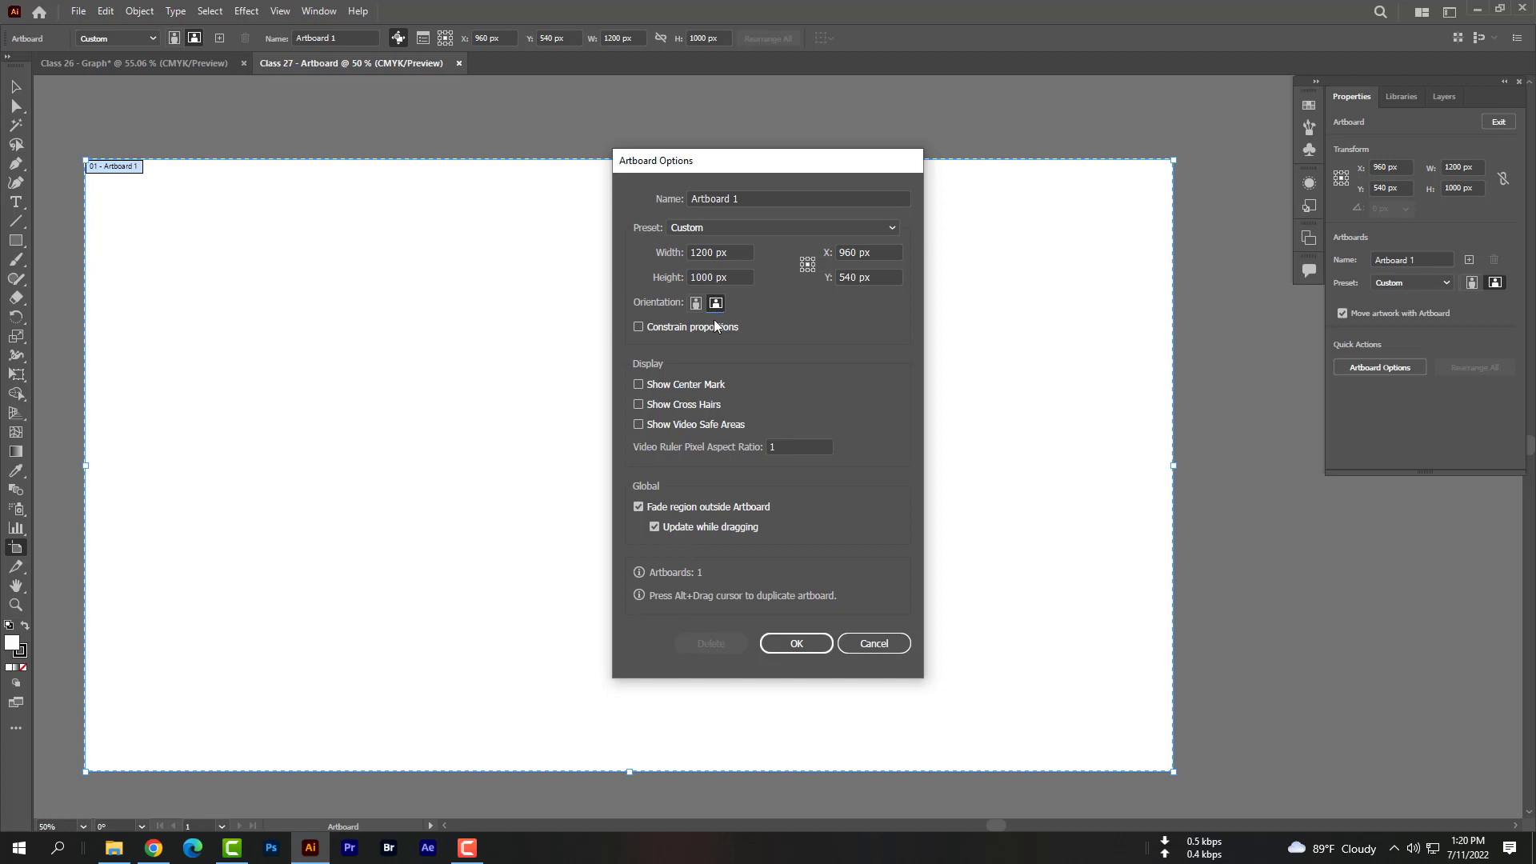
click(694, 402)
click(689, 421)
click(667, 327)
click(667, 326)
click(794, 640)
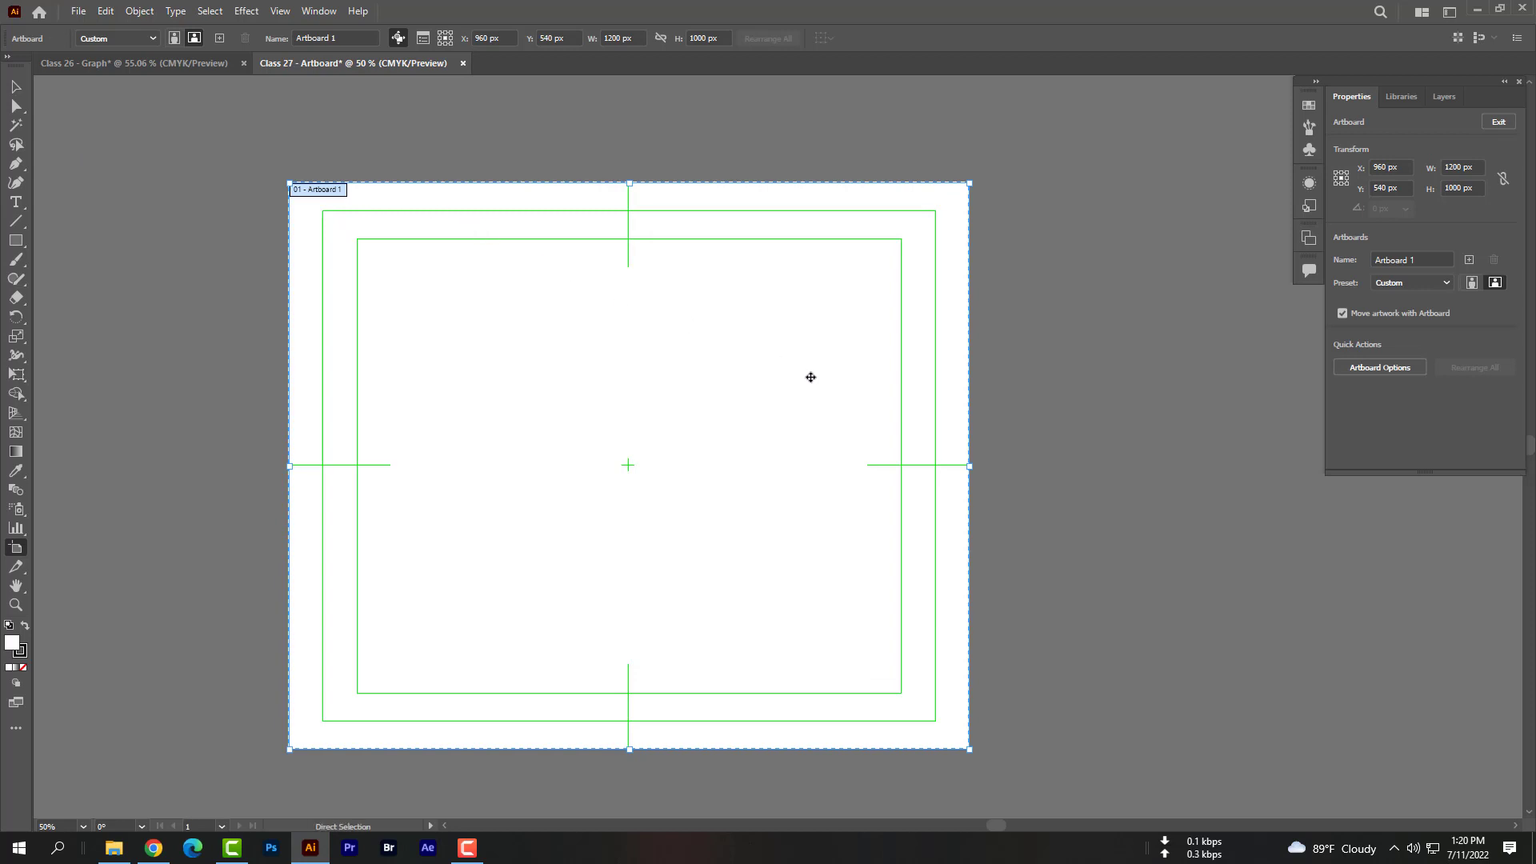
key(ctrl+z)
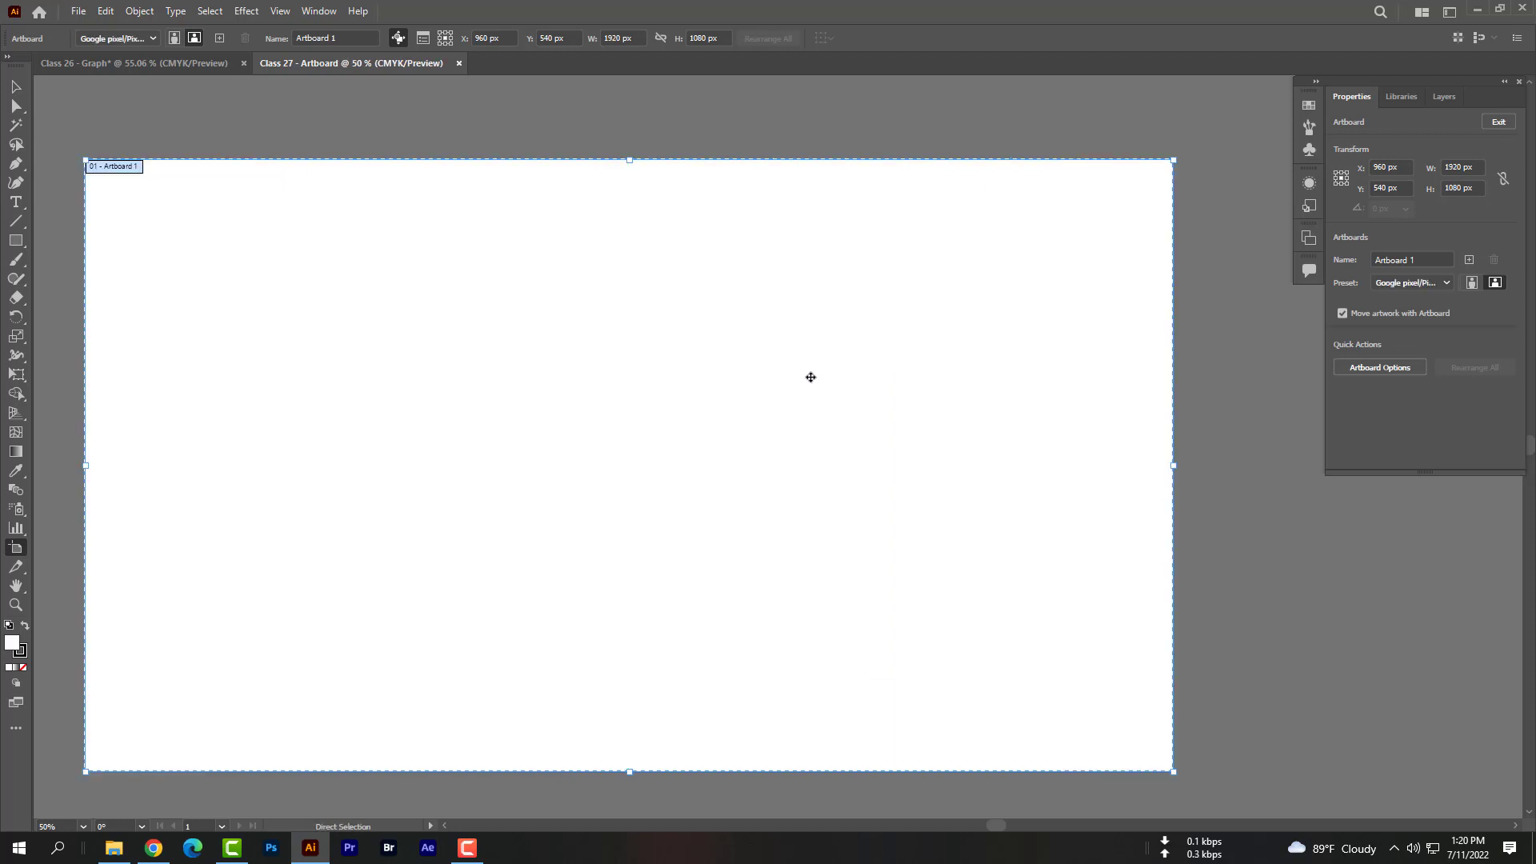
Turn on Artboard 1's center mark and then its cross hairs, applying each change
double_click(17, 548)
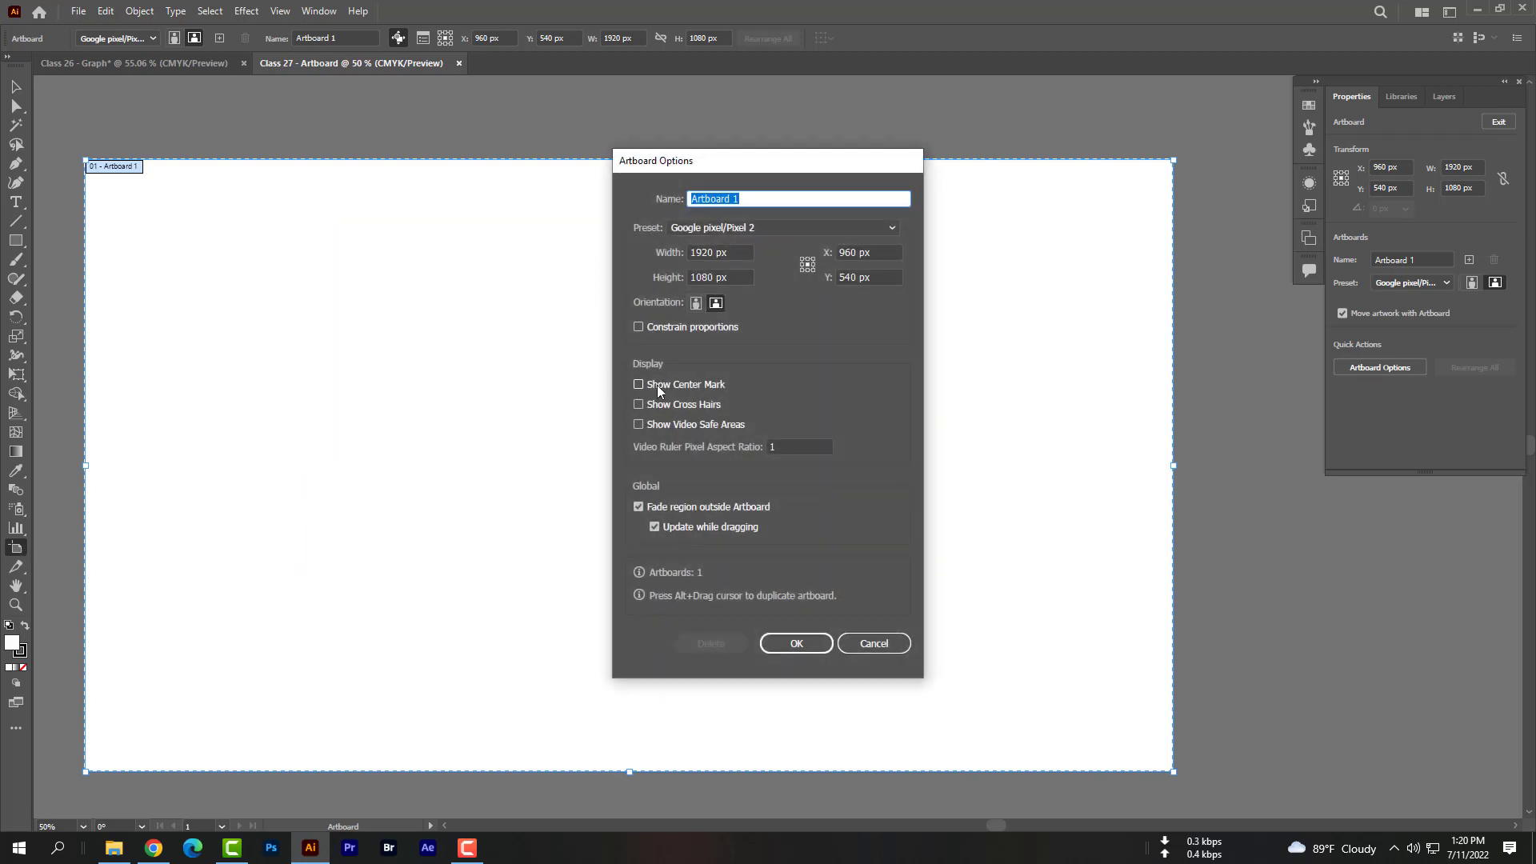
click(656, 385)
click(776, 637)
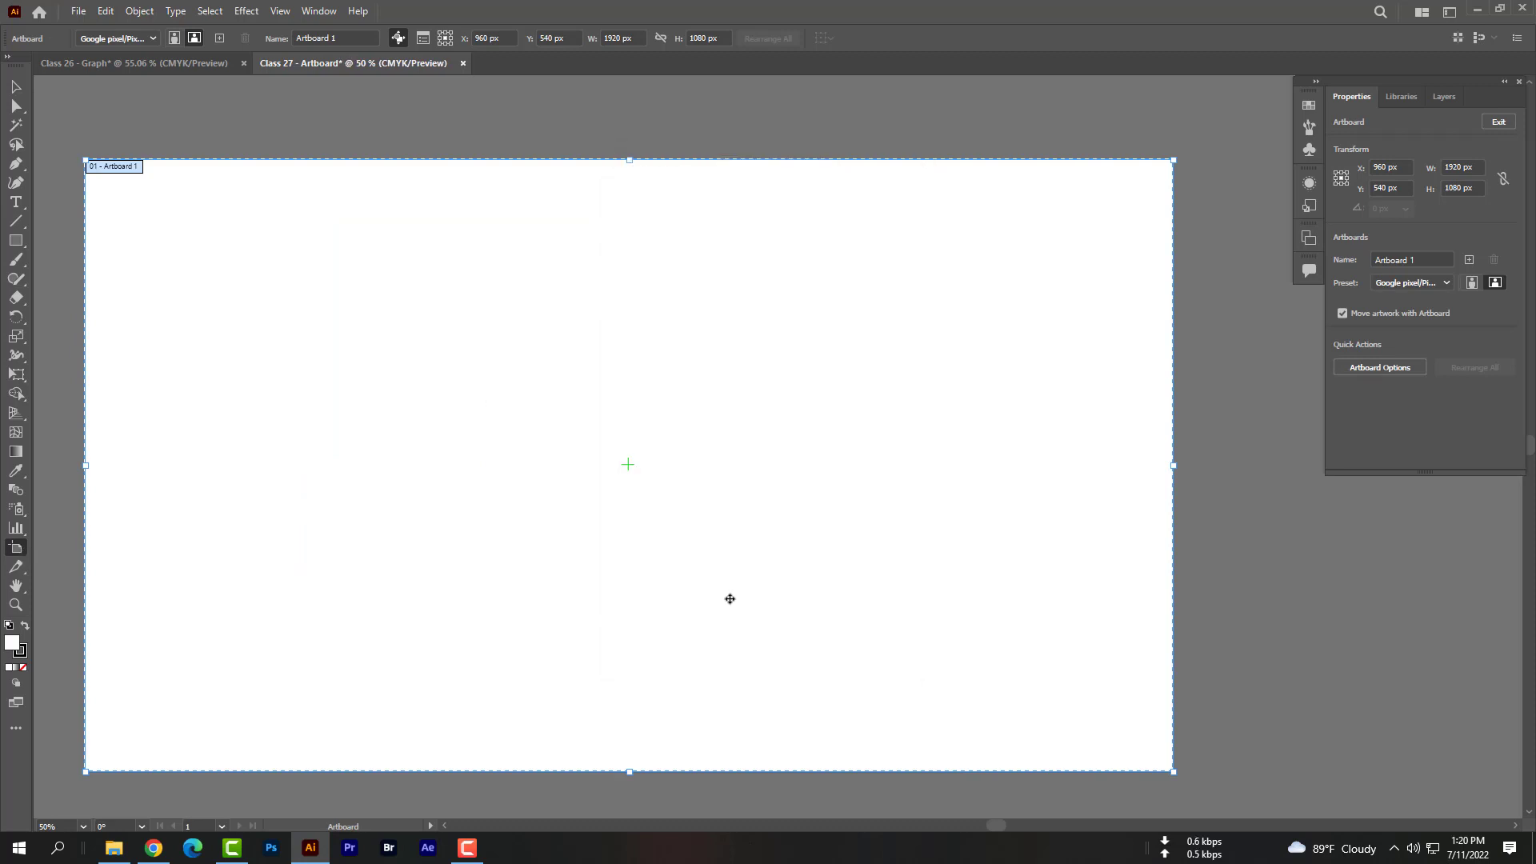
double_click(17, 549)
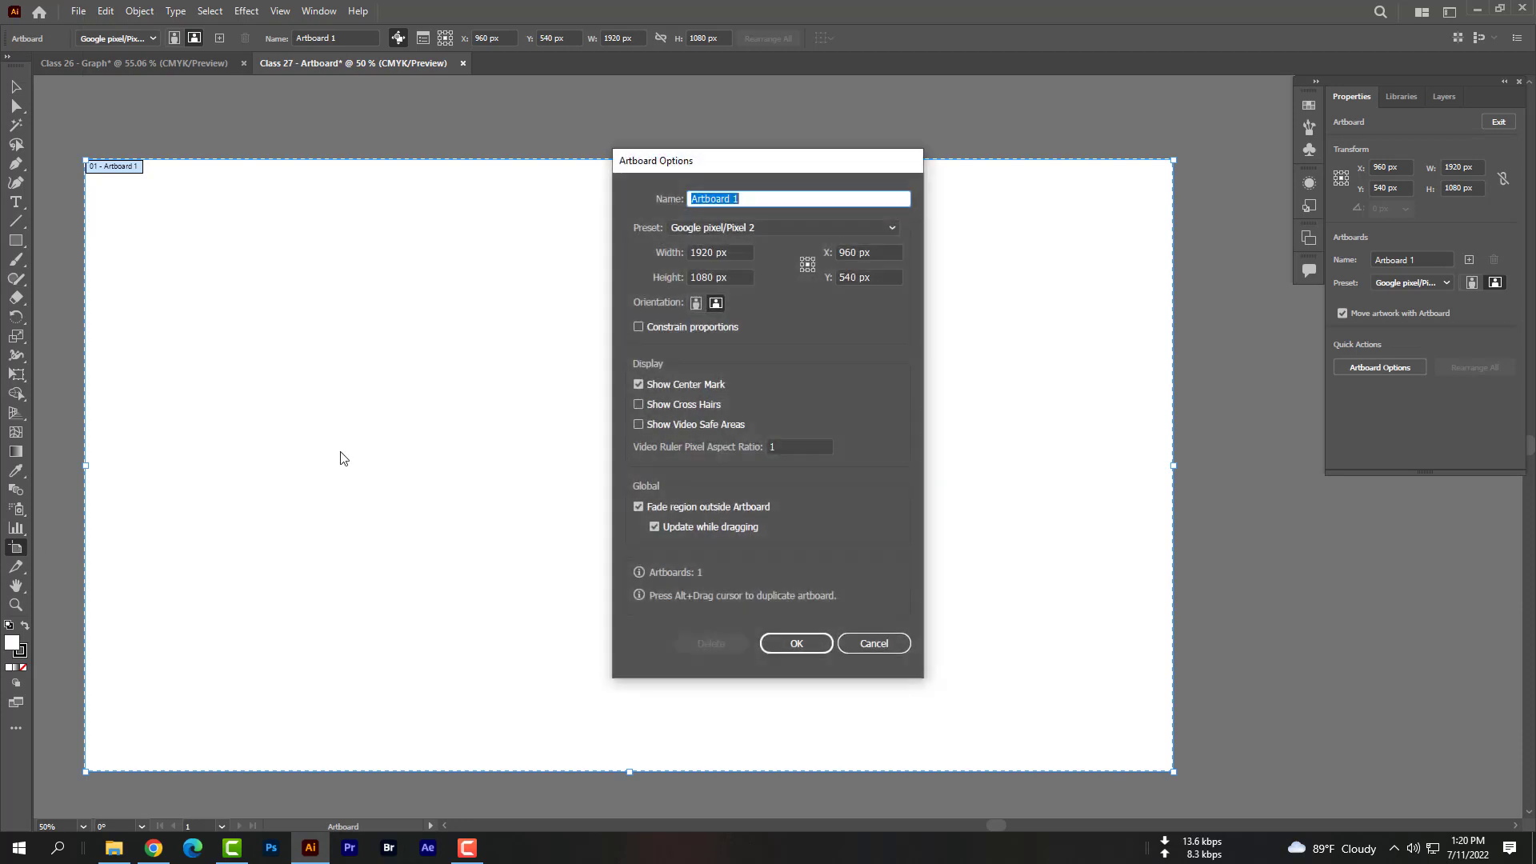
click(664, 408)
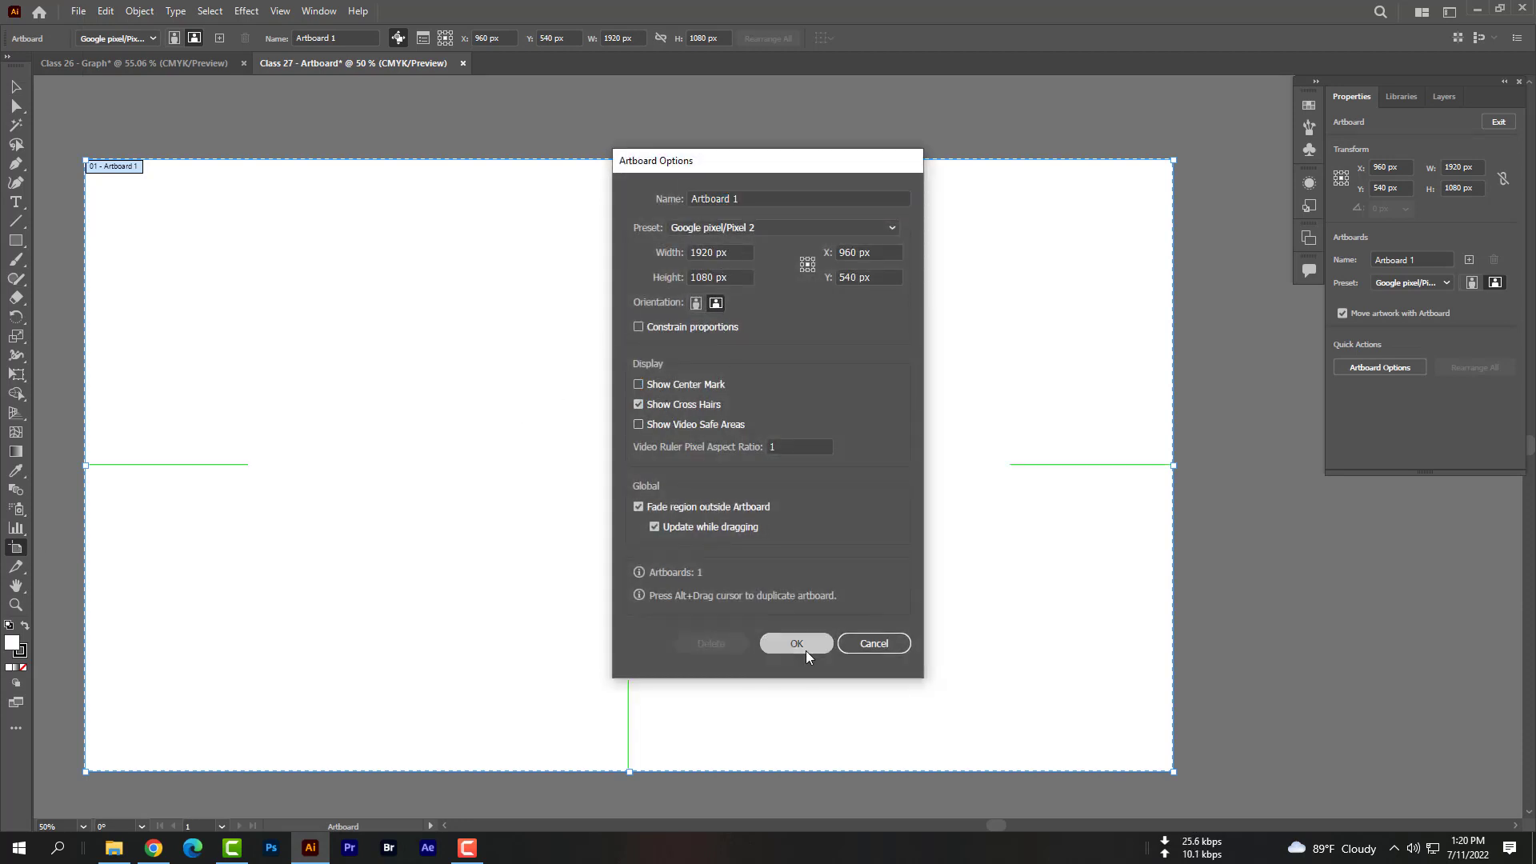
click(803, 648)
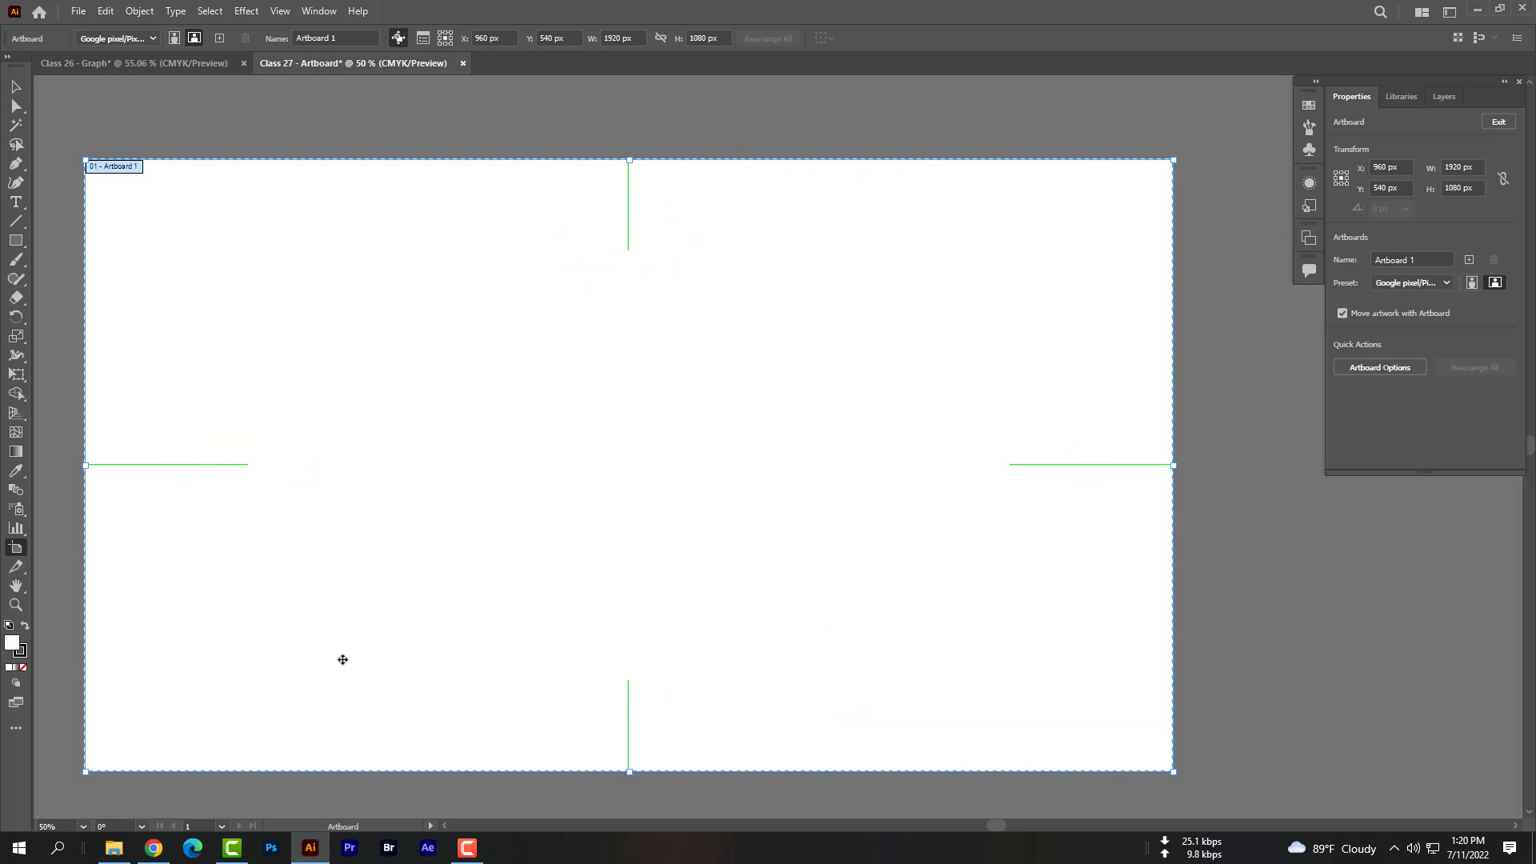
Hide Artboard 1's cross hairs and show its video safe areas instead
double_click(16, 547)
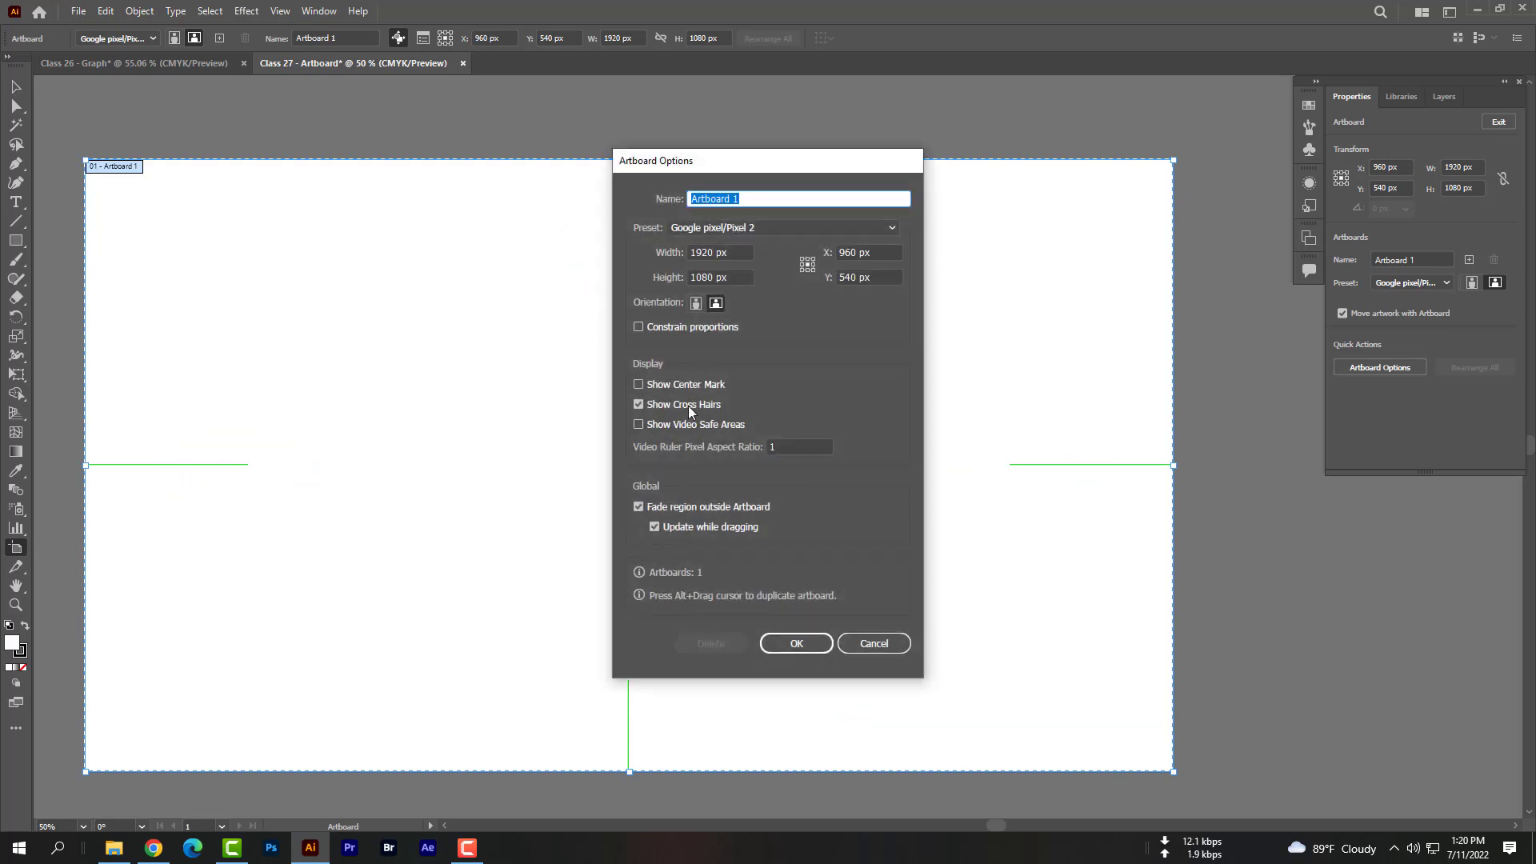
click(686, 405)
click(687, 425)
click(794, 643)
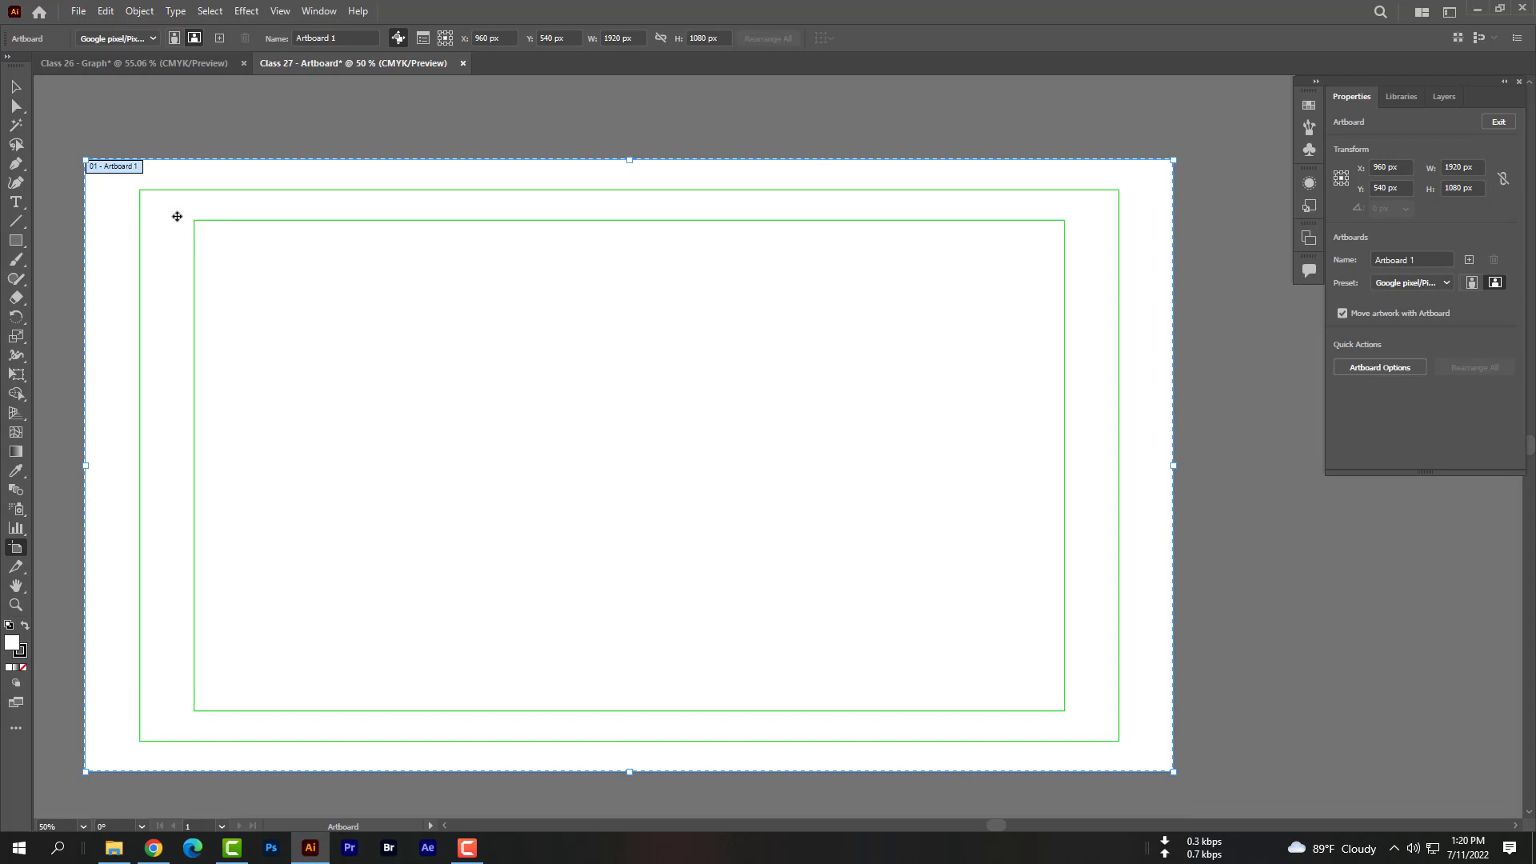
Hide Artboard 1's video safe areas, keep the Google pixel/Pixel 2 preset, and deselect the artboard
double_click(14, 549)
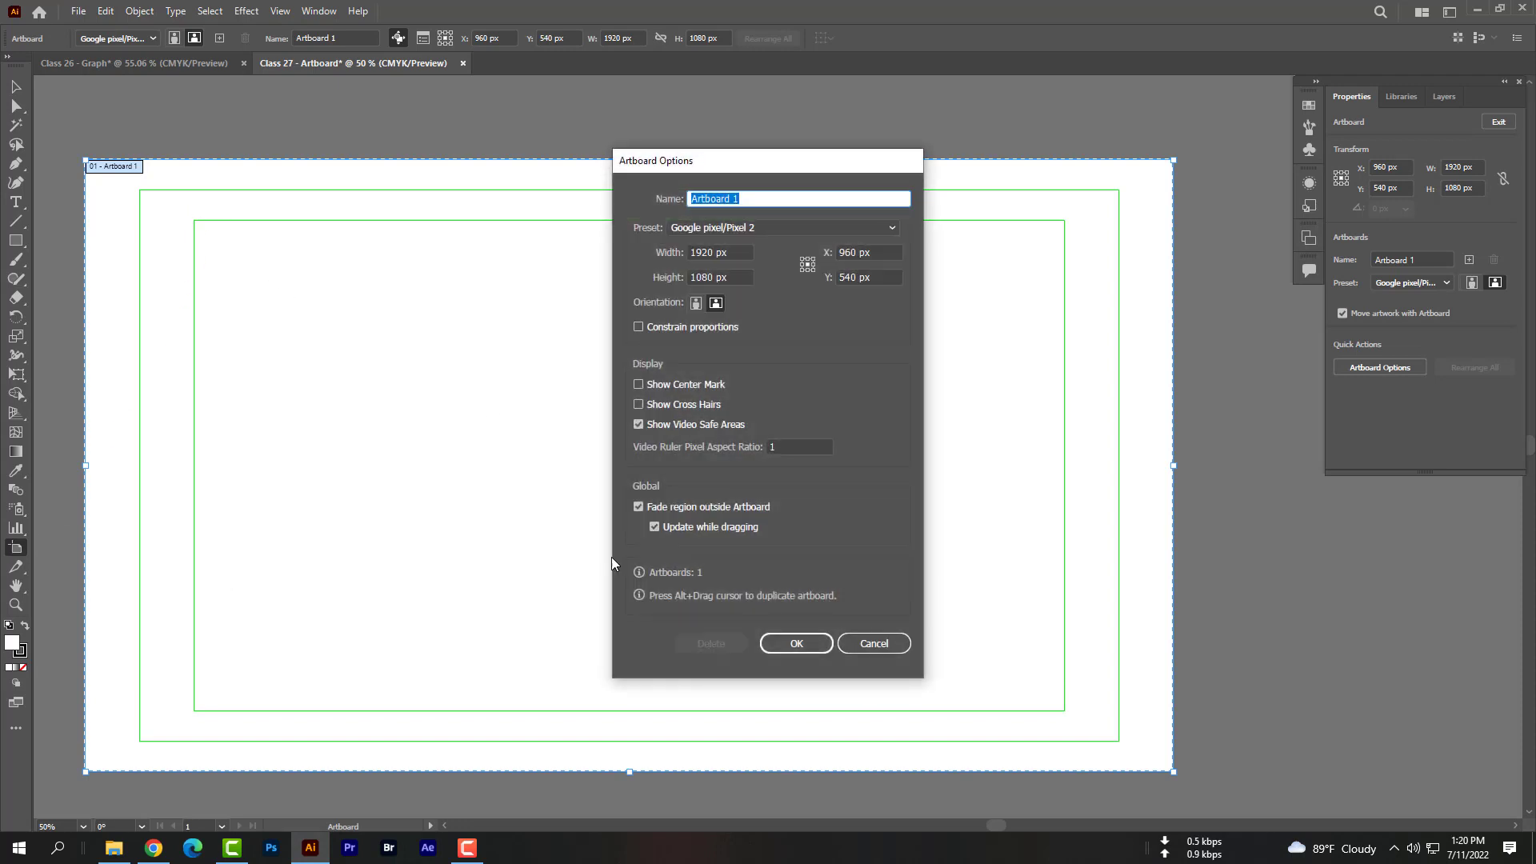
click(796, 641)
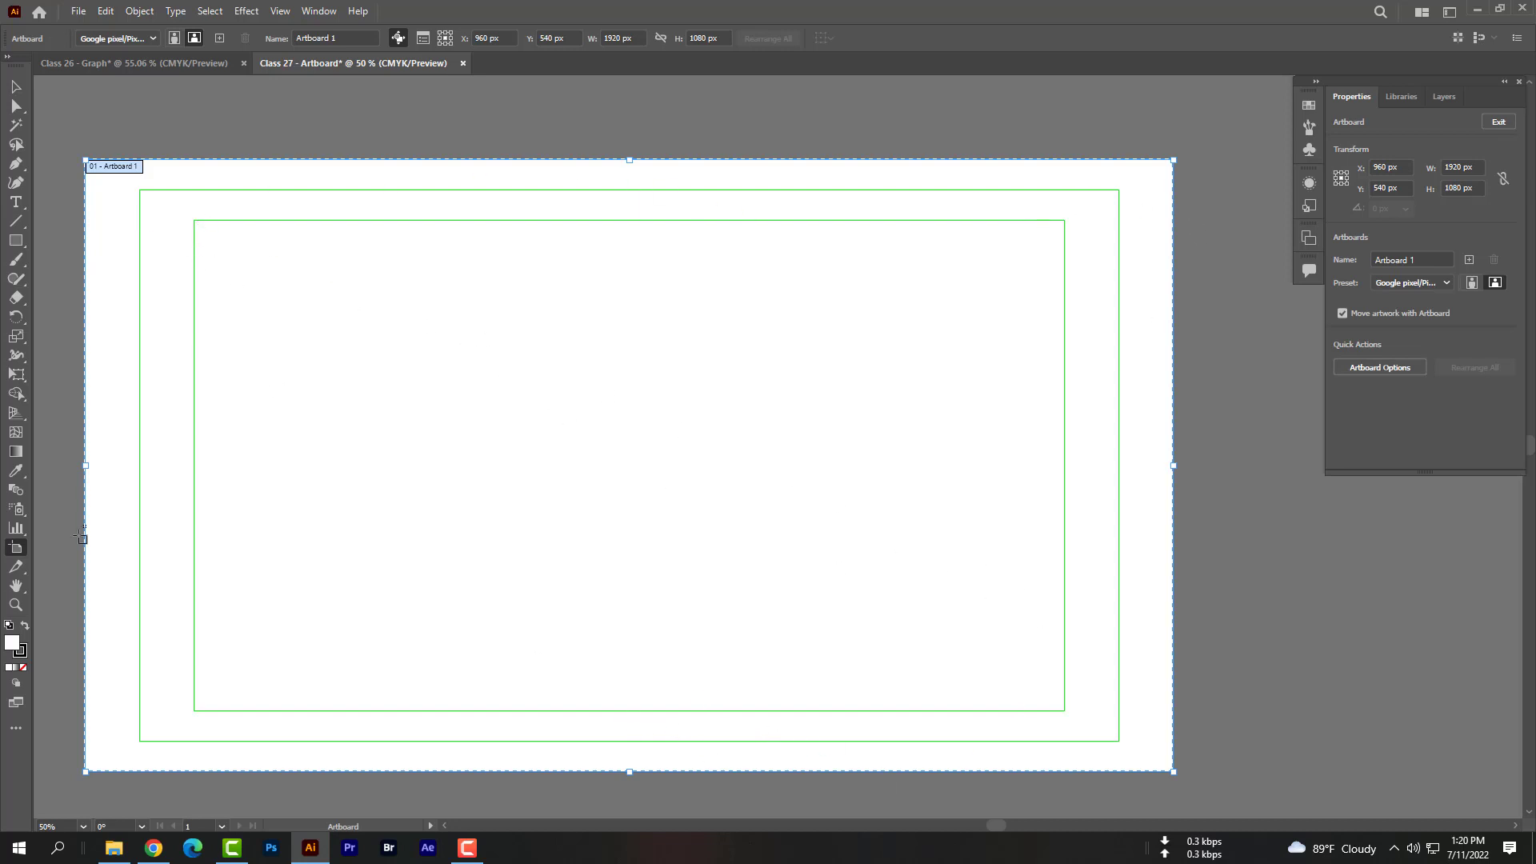
double_click(16, 550)
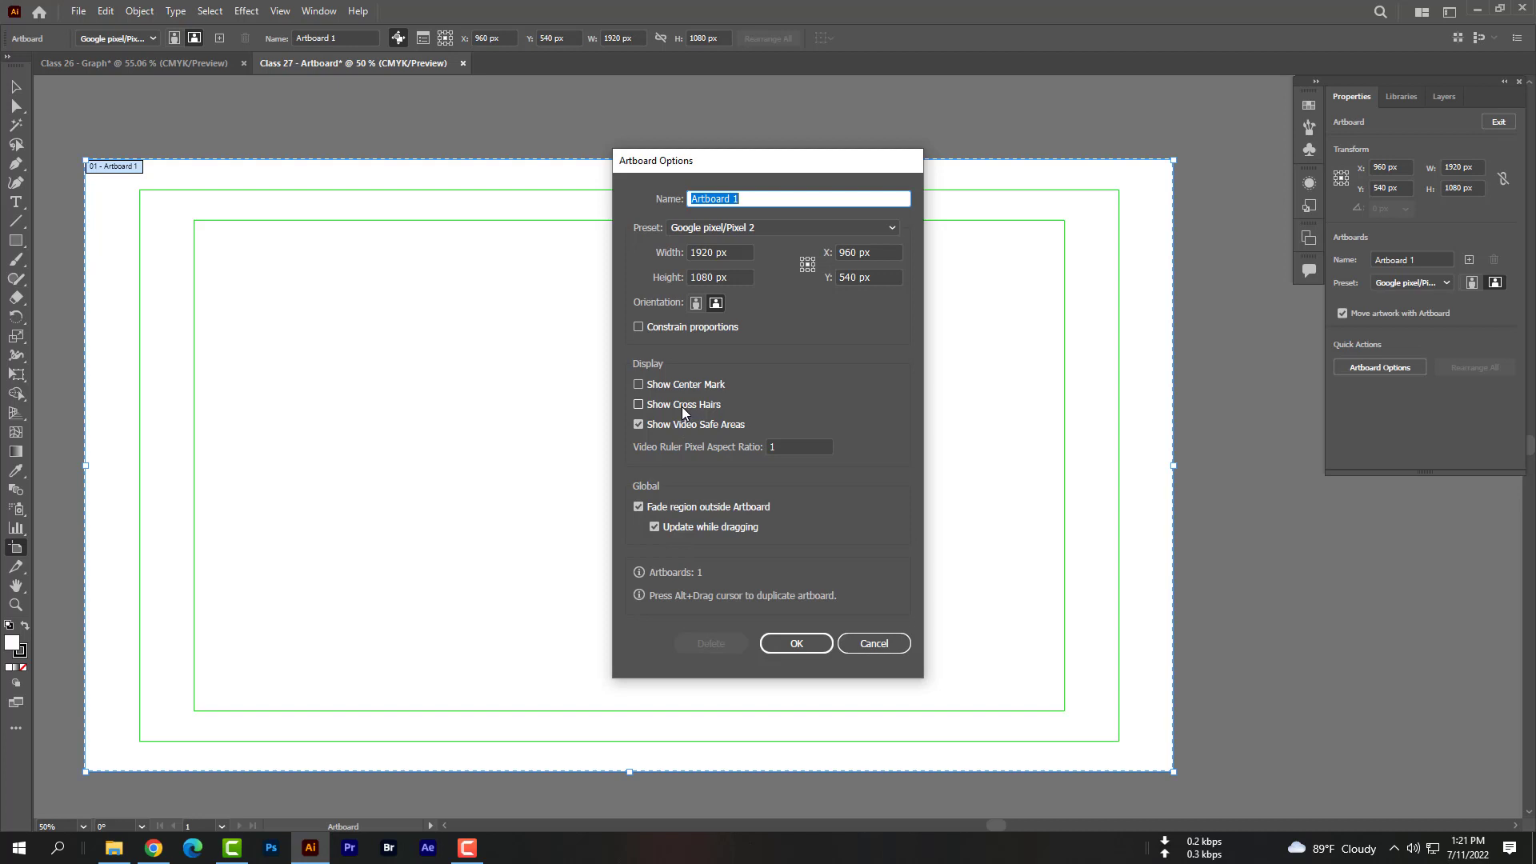
click(660, 424)
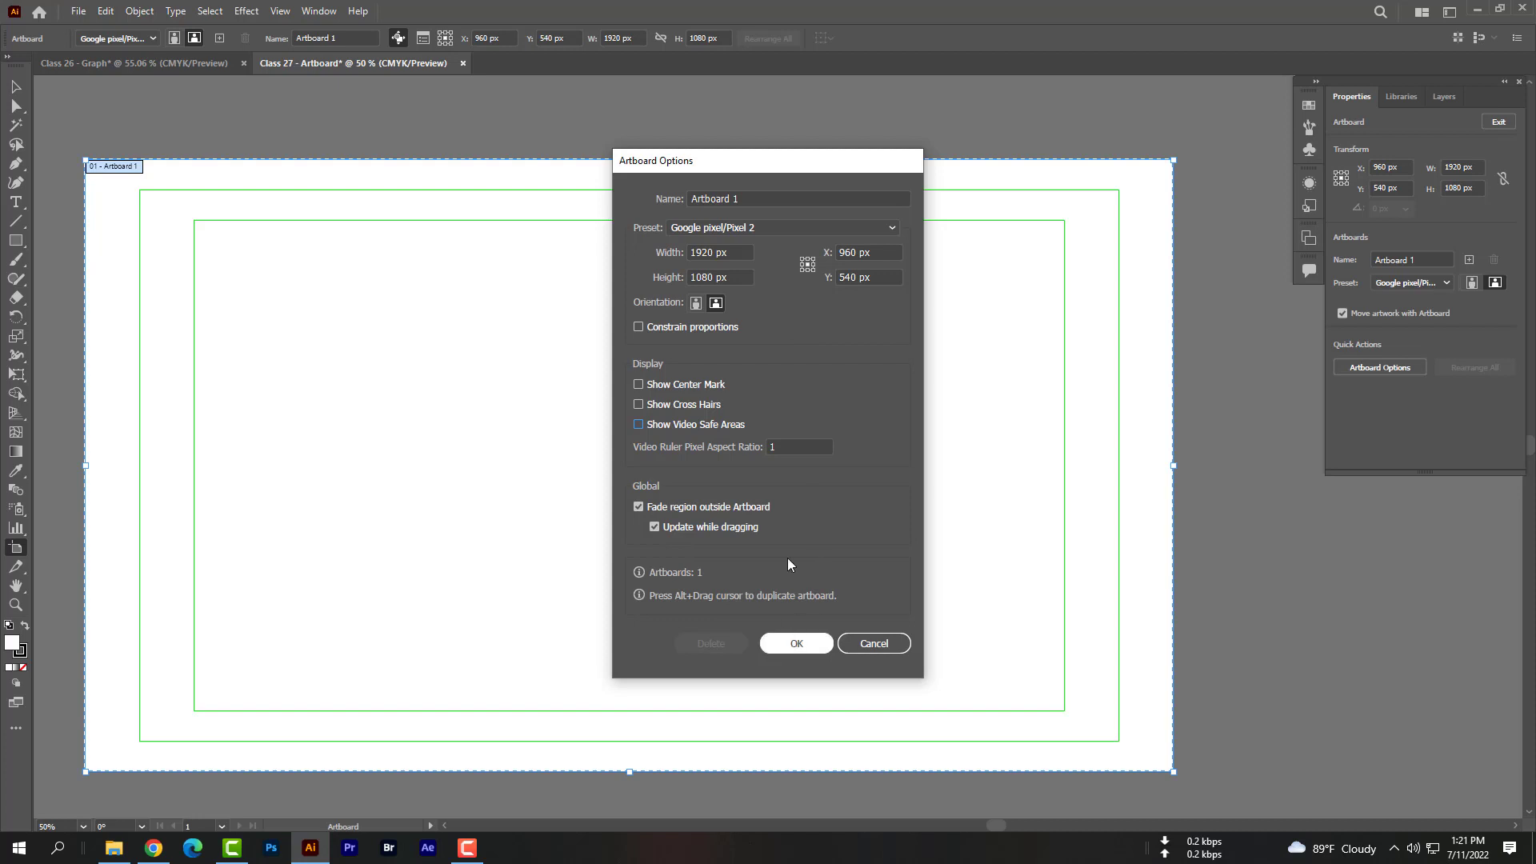
click(736, 226)
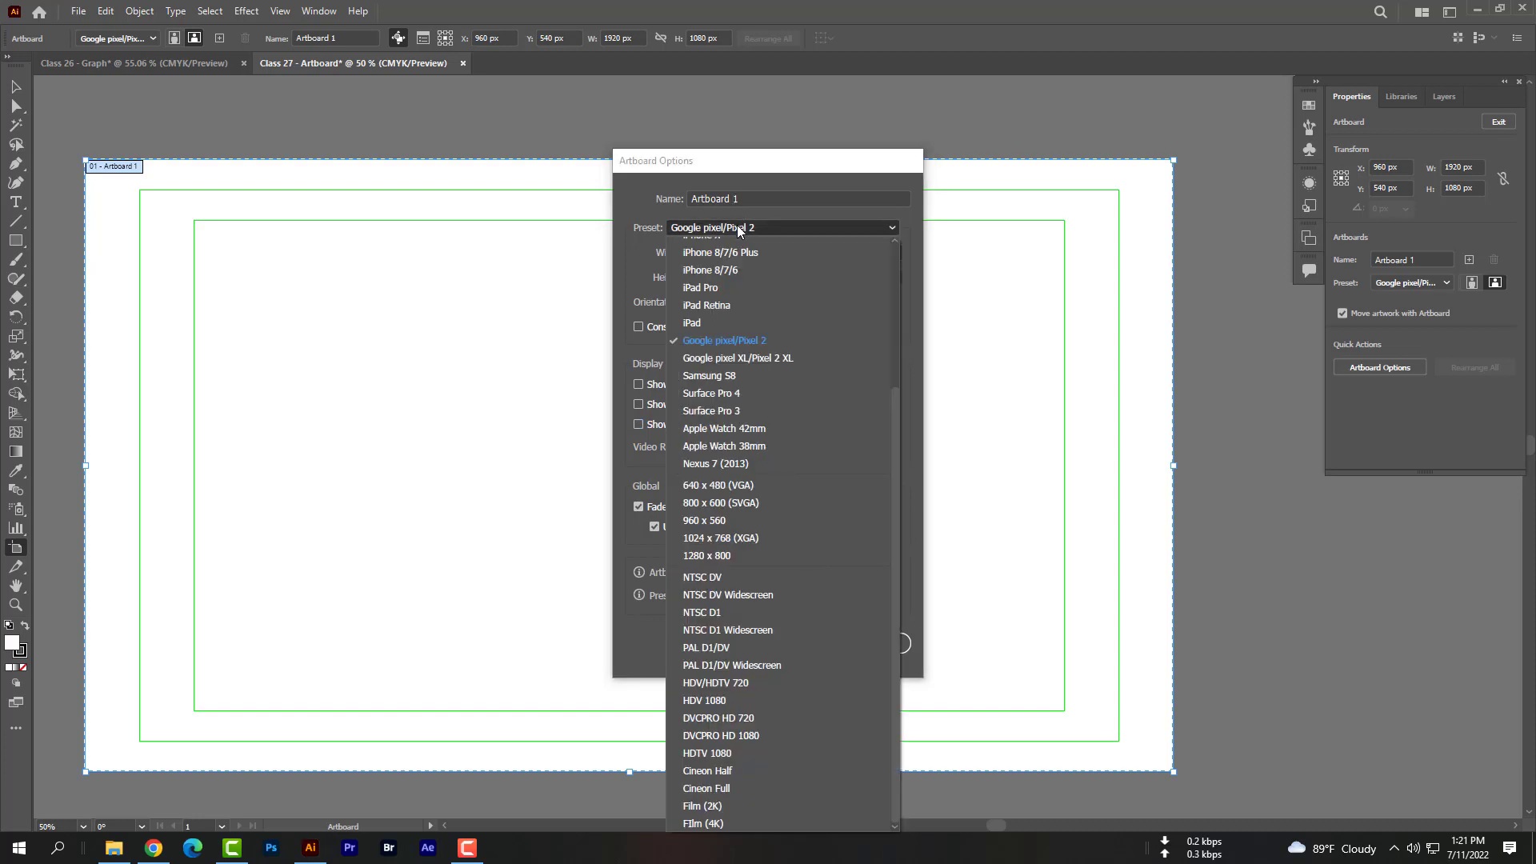
click(736, 337)
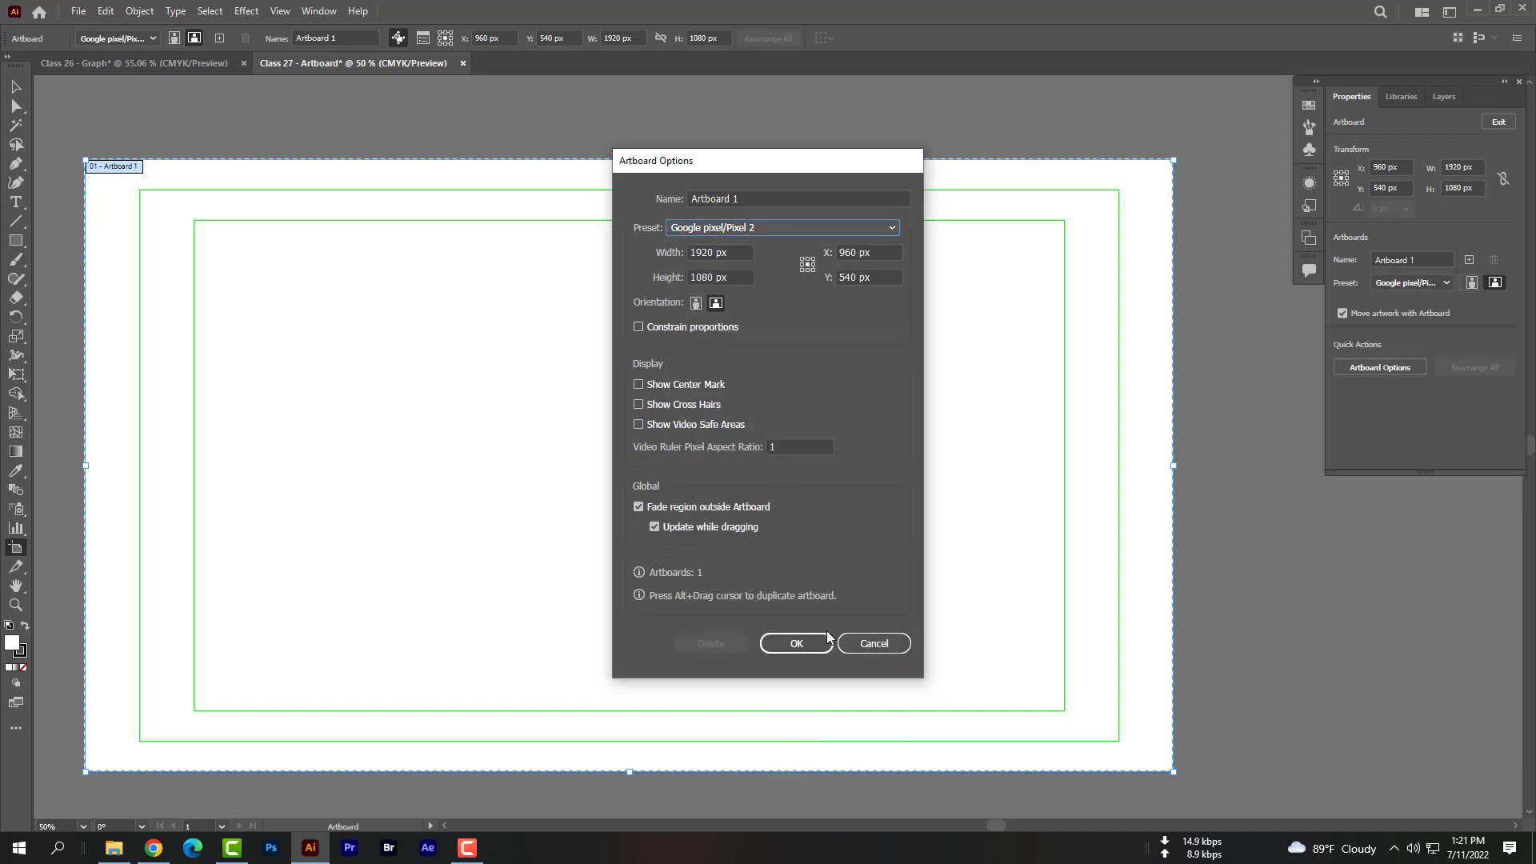
click(796, 641)
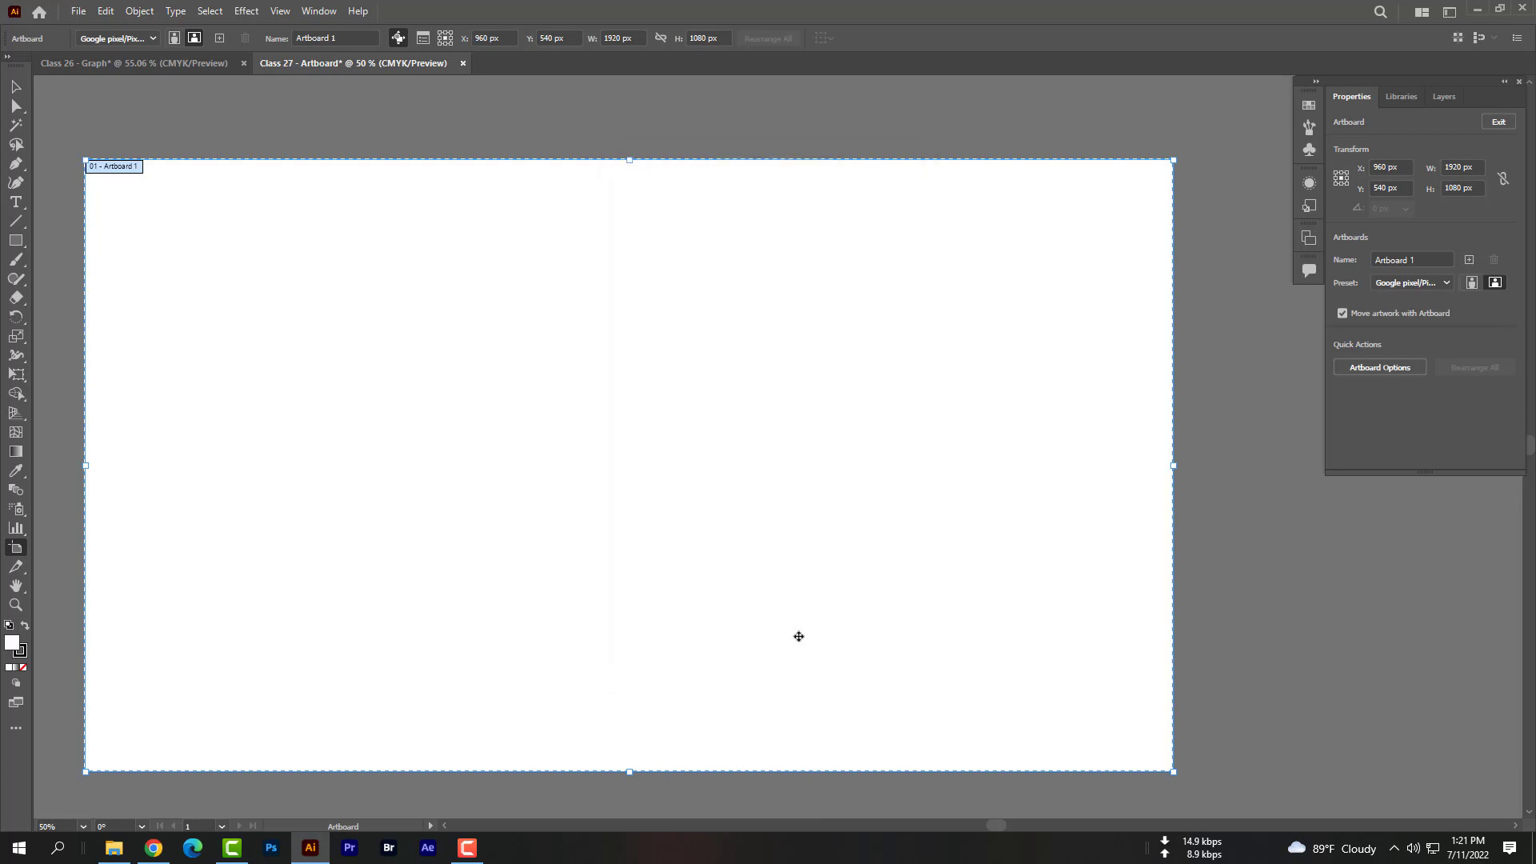
click(112, 111)
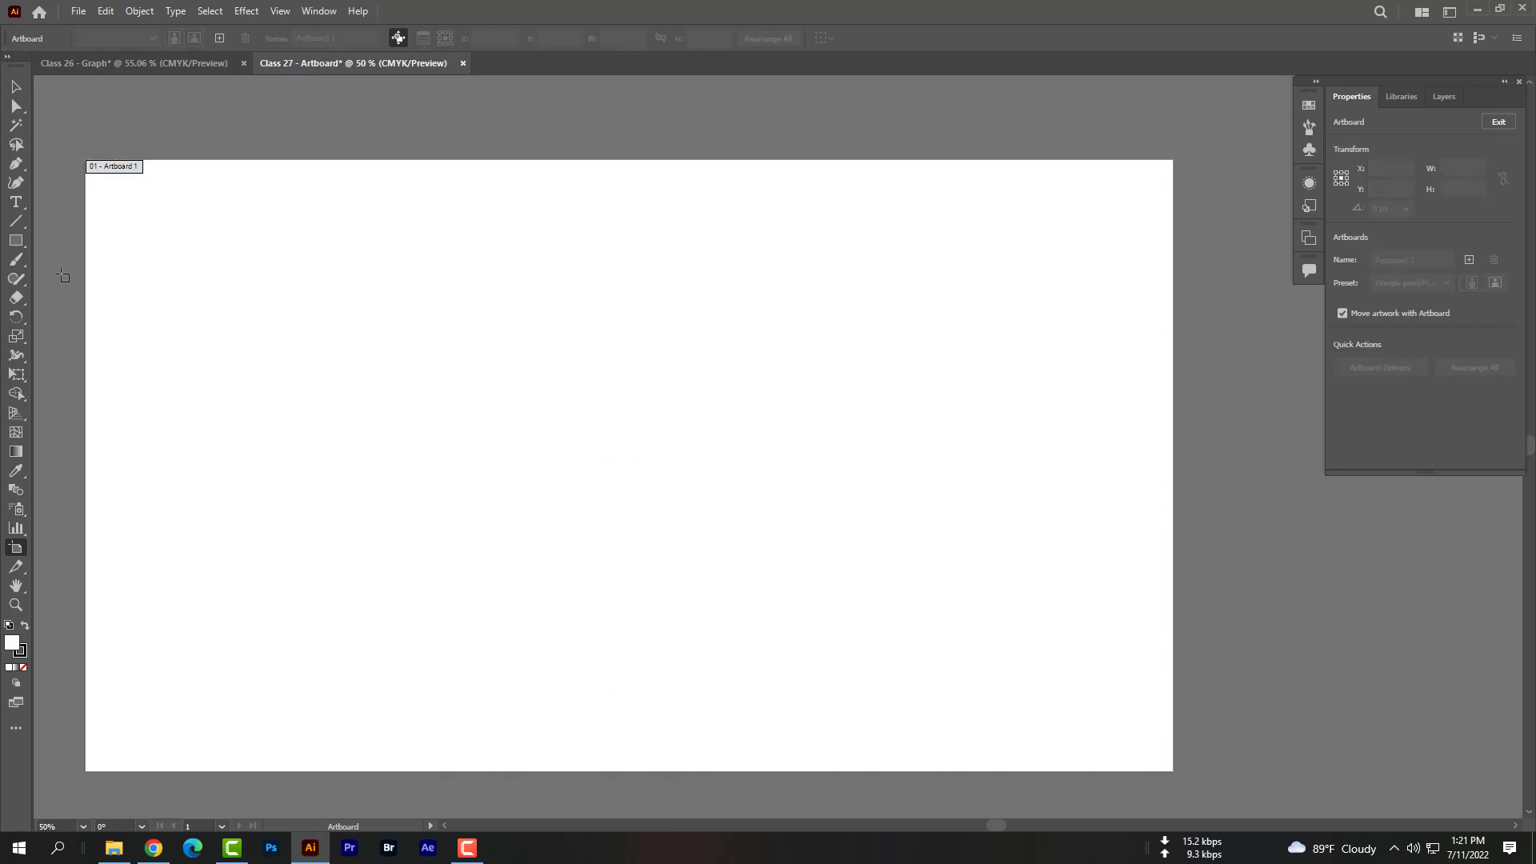
Switch to the Class 26 - Graph document, zoom out, and return to the Selection tool
click(159, 64)
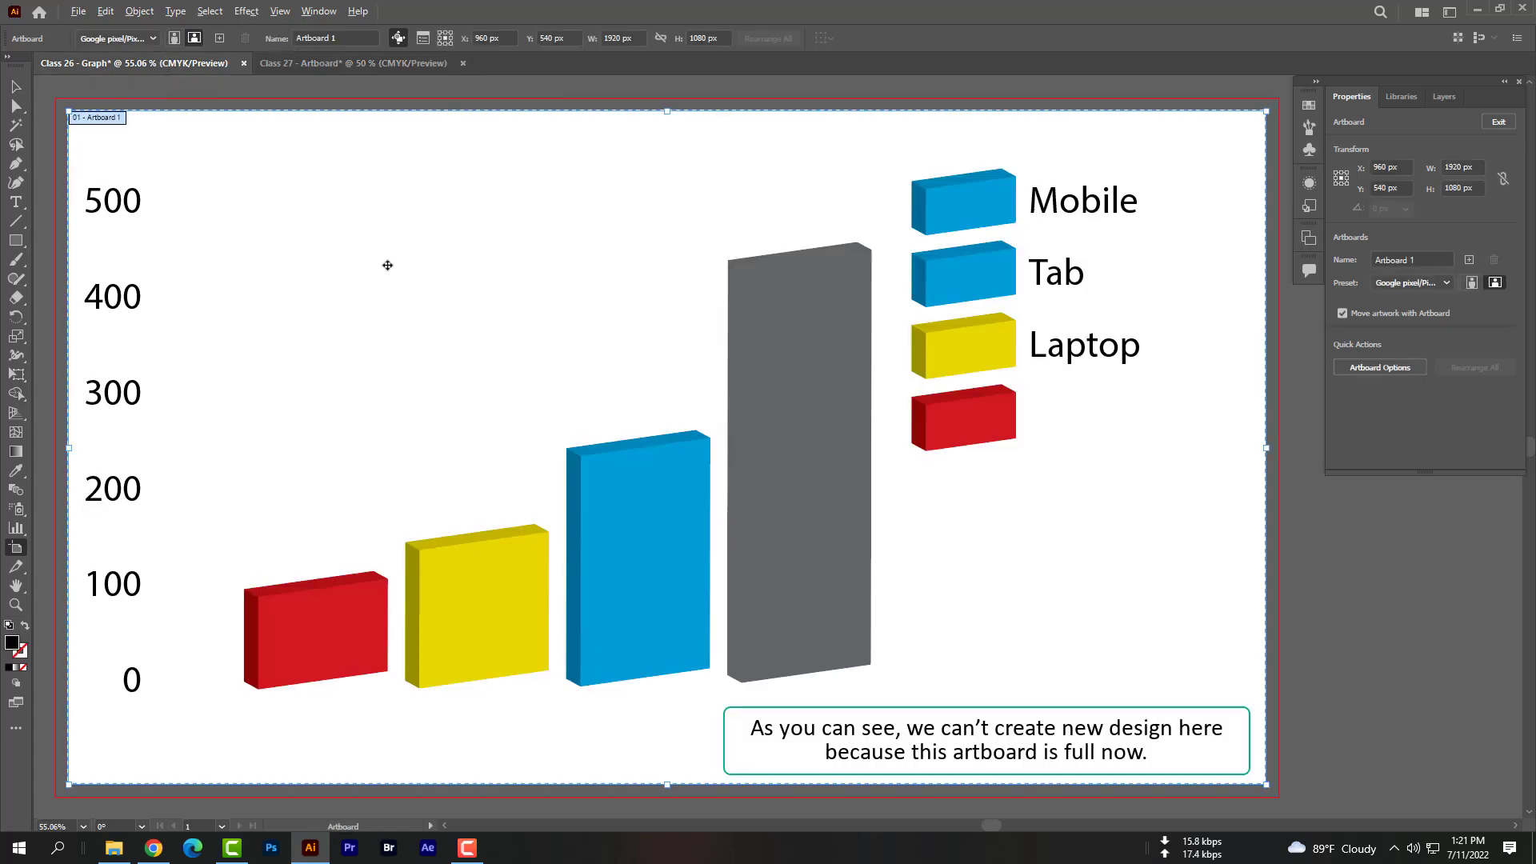
scroll(384, 262, down, 2)
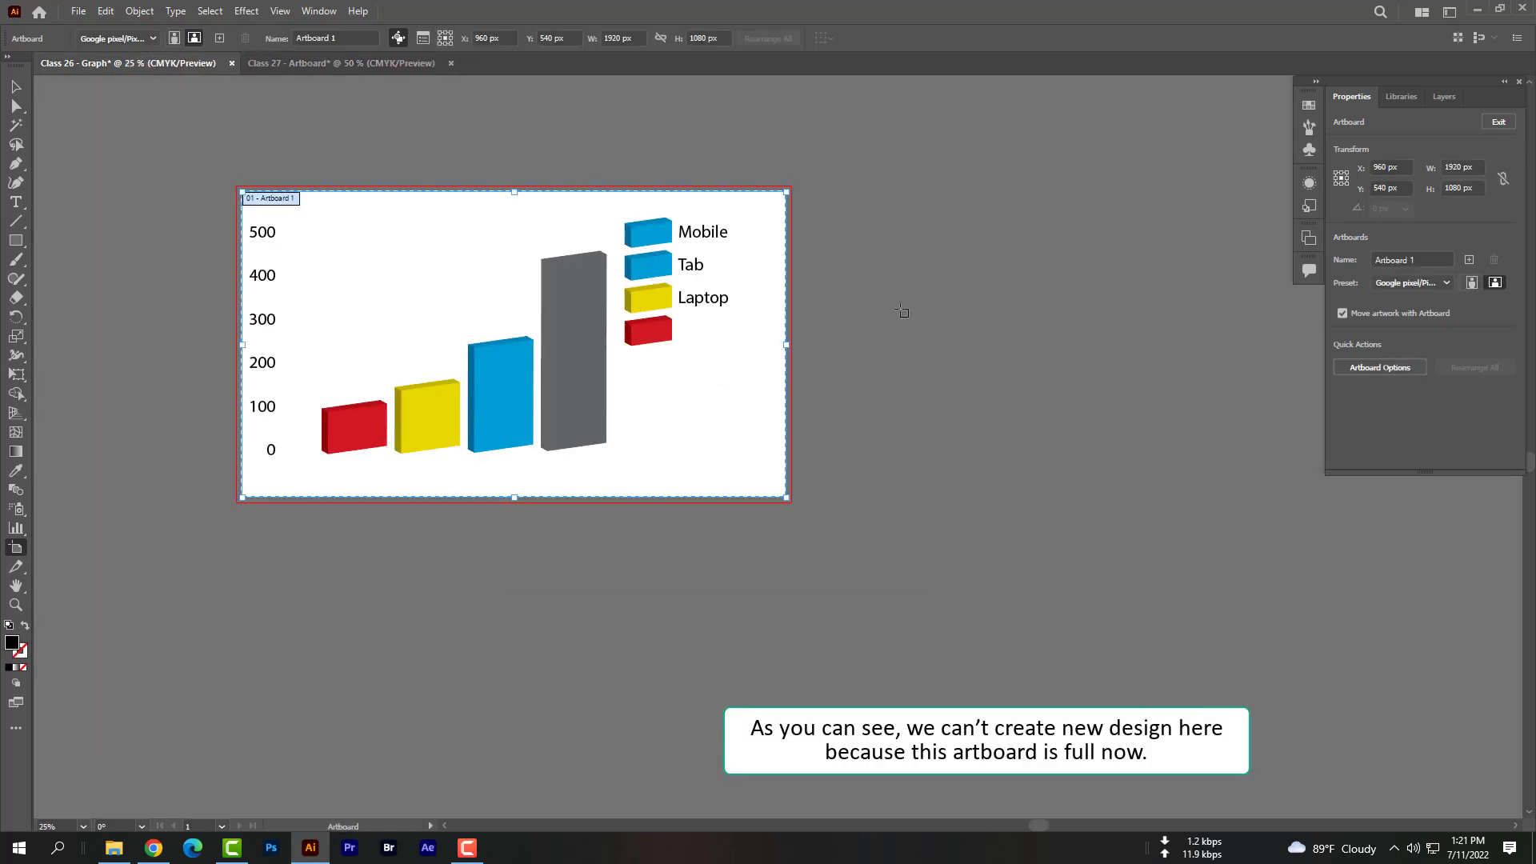
click(16, 88)
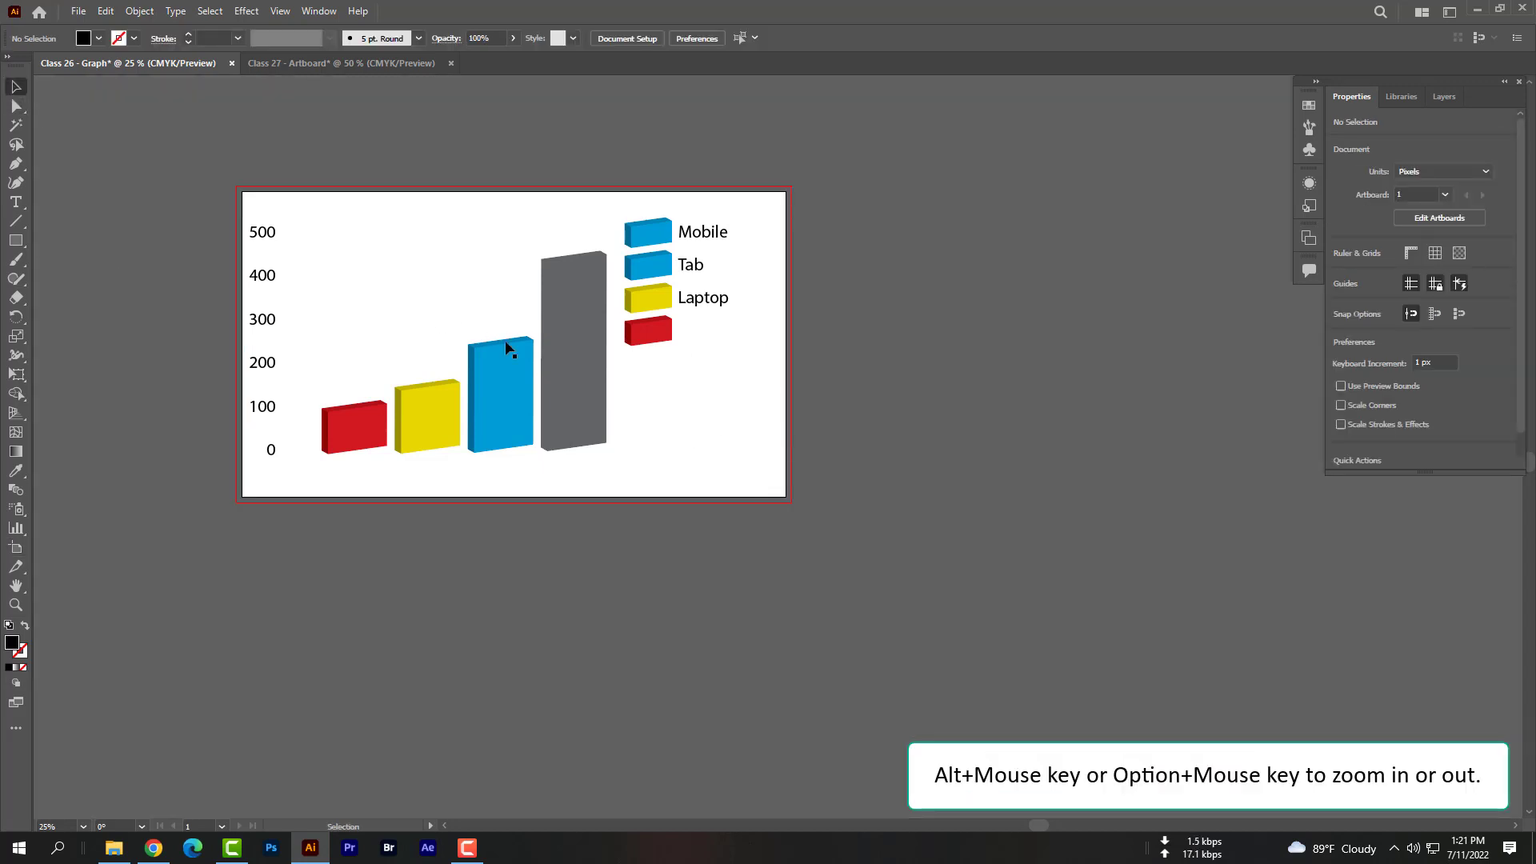
Draw a roughly square second artboard to the right of the bar chart
click(16, 548)
drag(861, 203, 1228, 549)
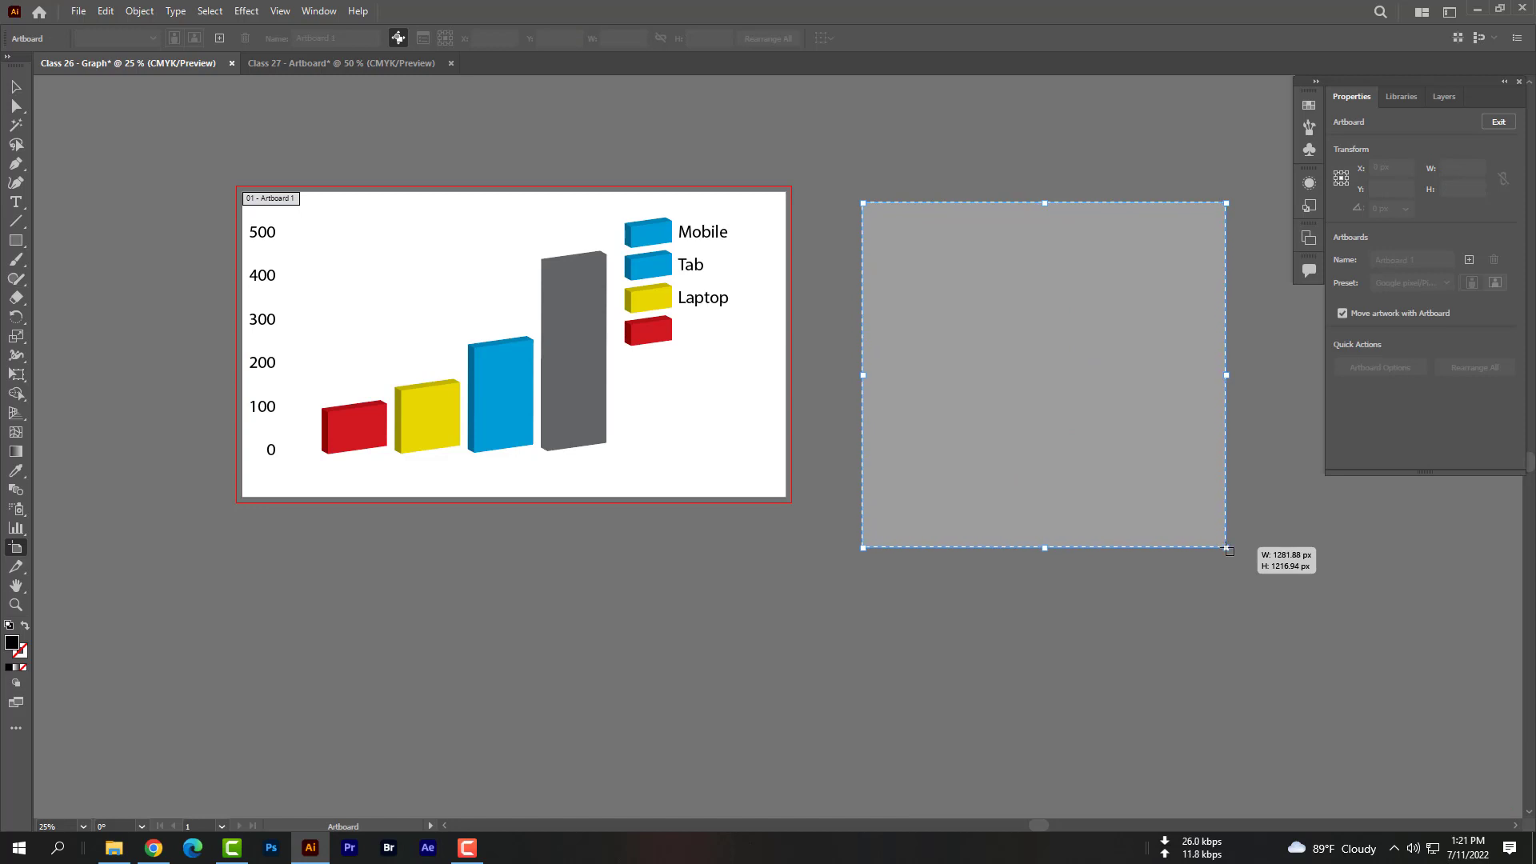
drag(1228, 549, 1257, 483)
drag(1246, 481, 1132, 469)
click(15, 86)
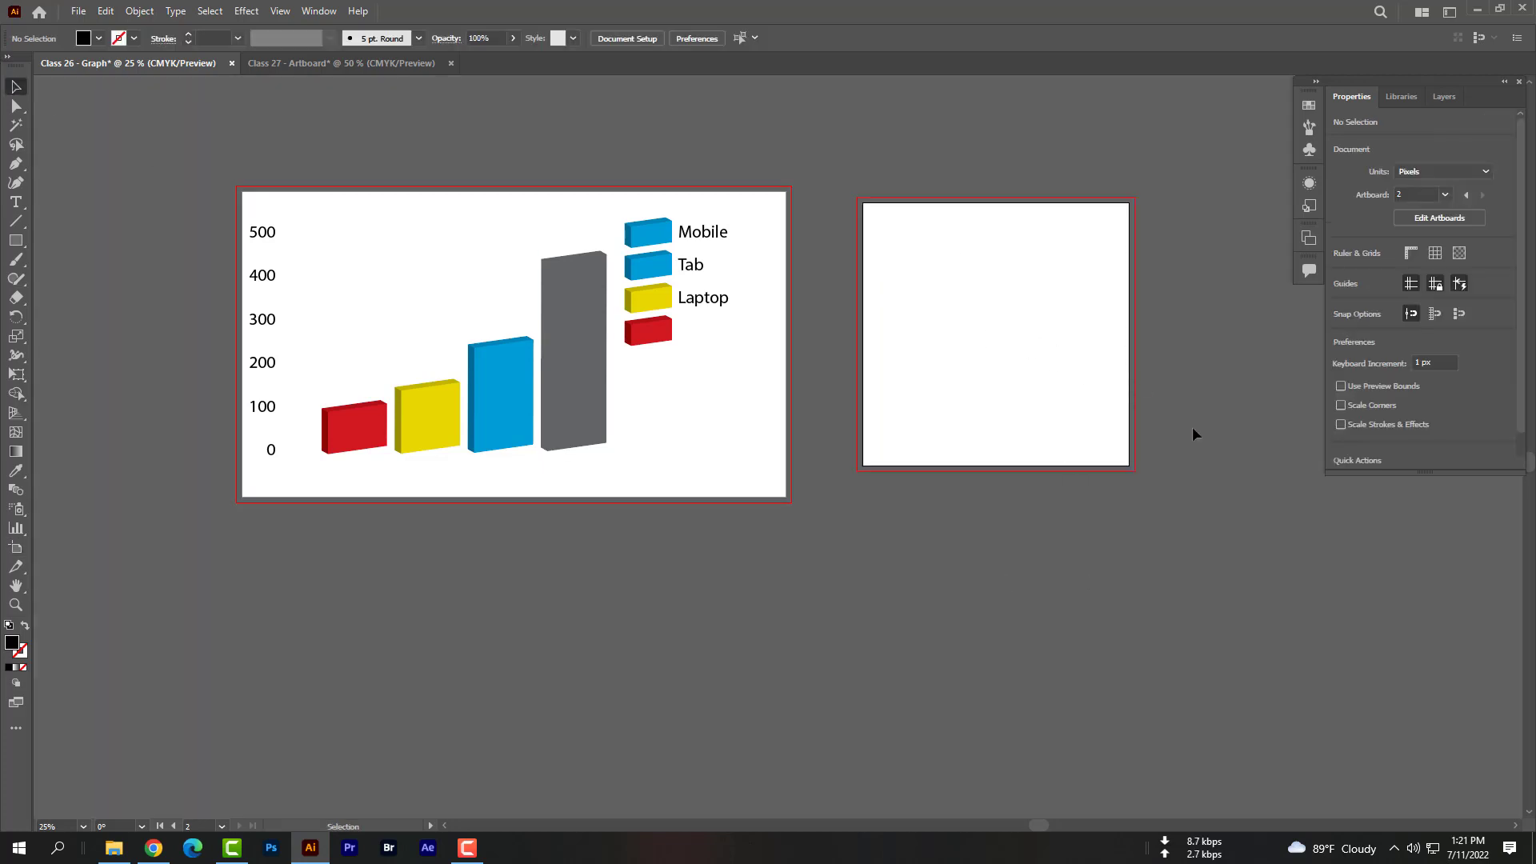
click(17, 531)
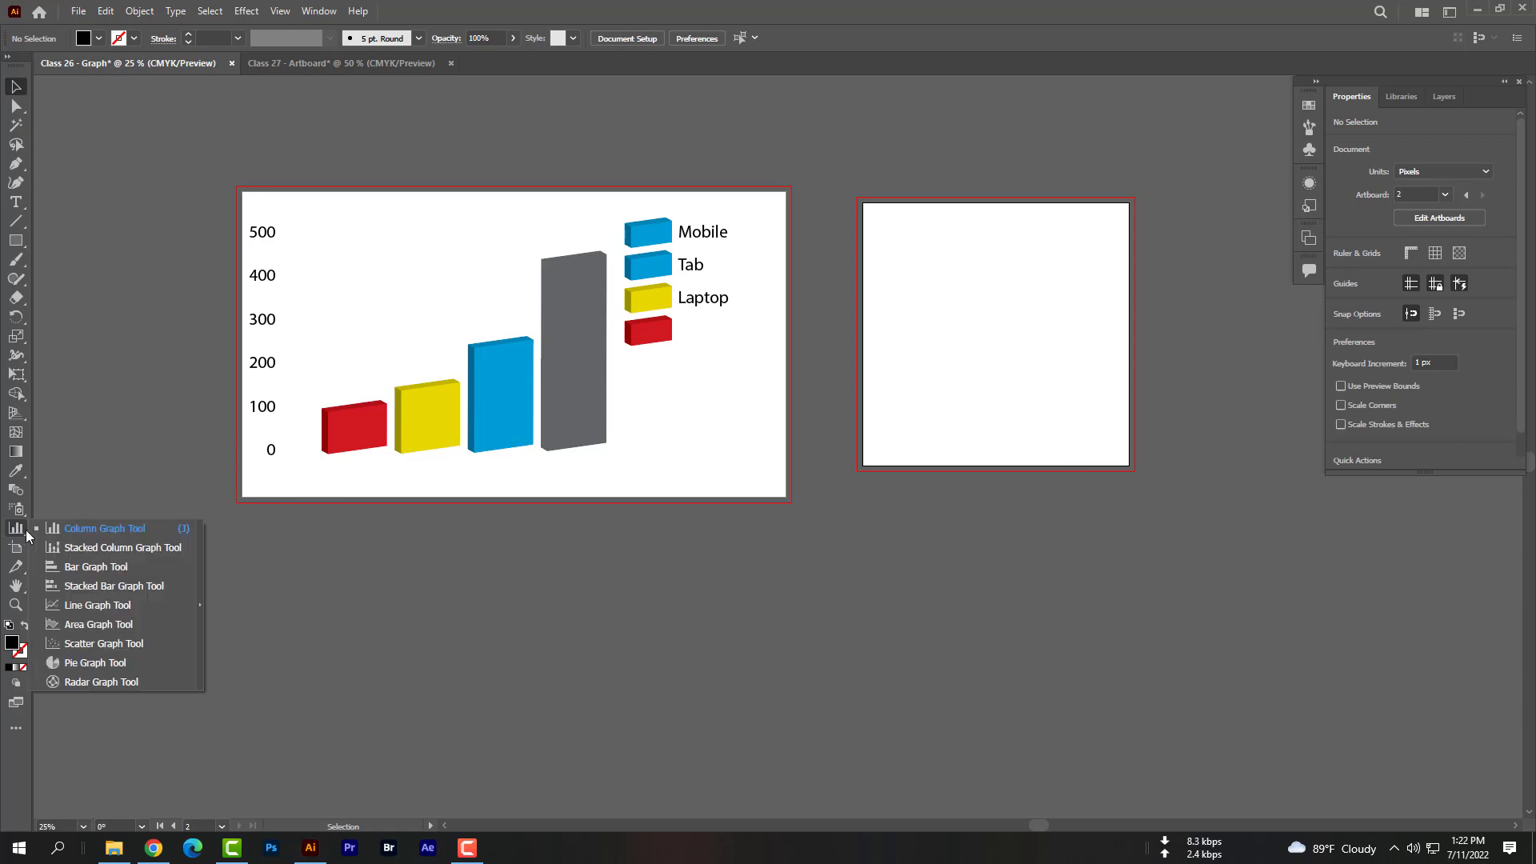
Draw a pie graph on the right artboard and enter PC 100 and Laptop 150
click(89, 655)
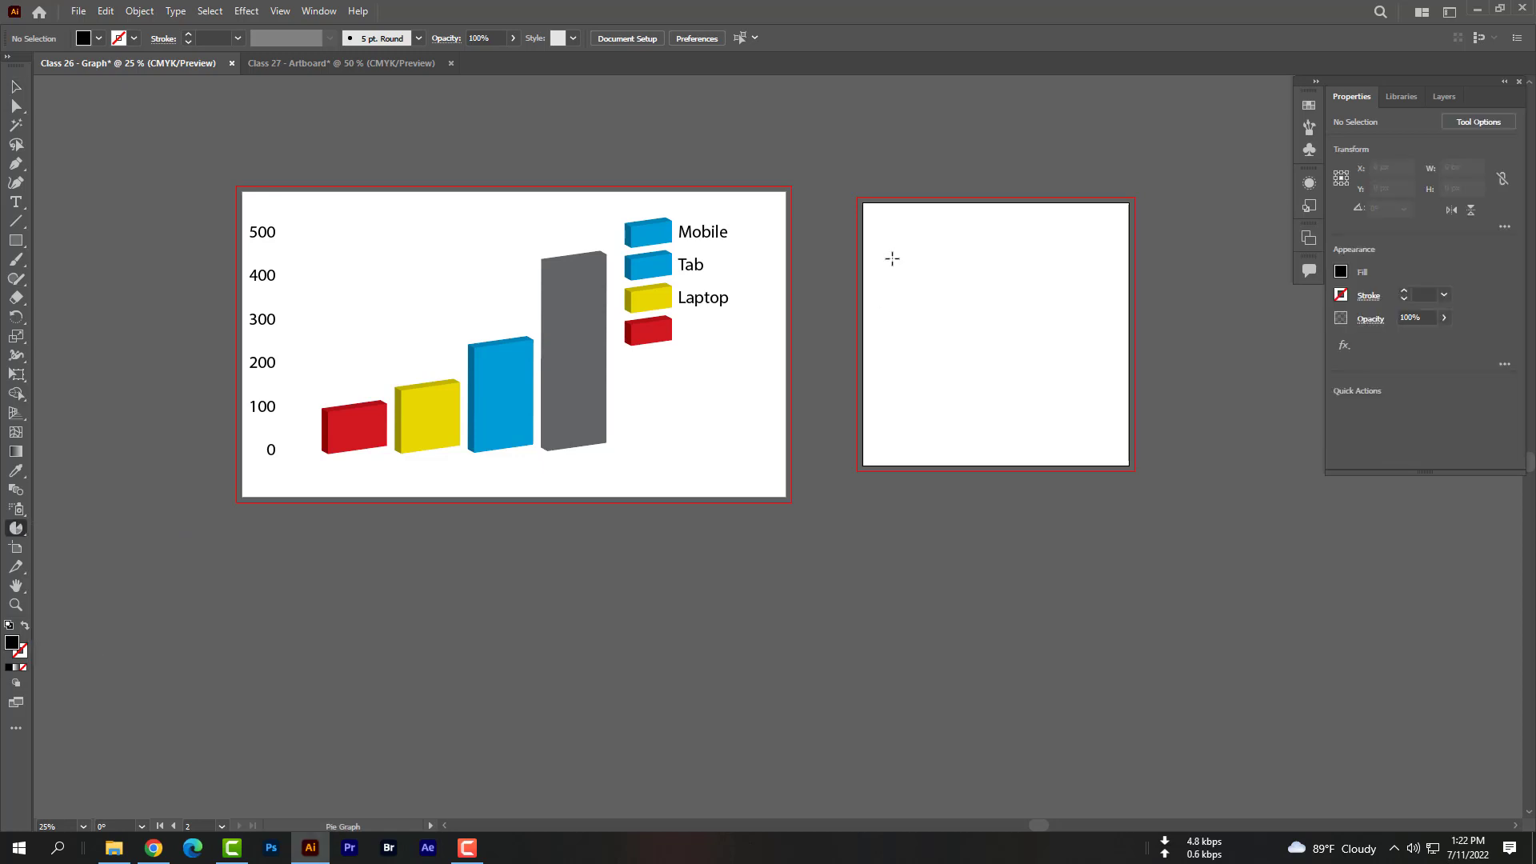
drag(889, 254, 1029, 387)
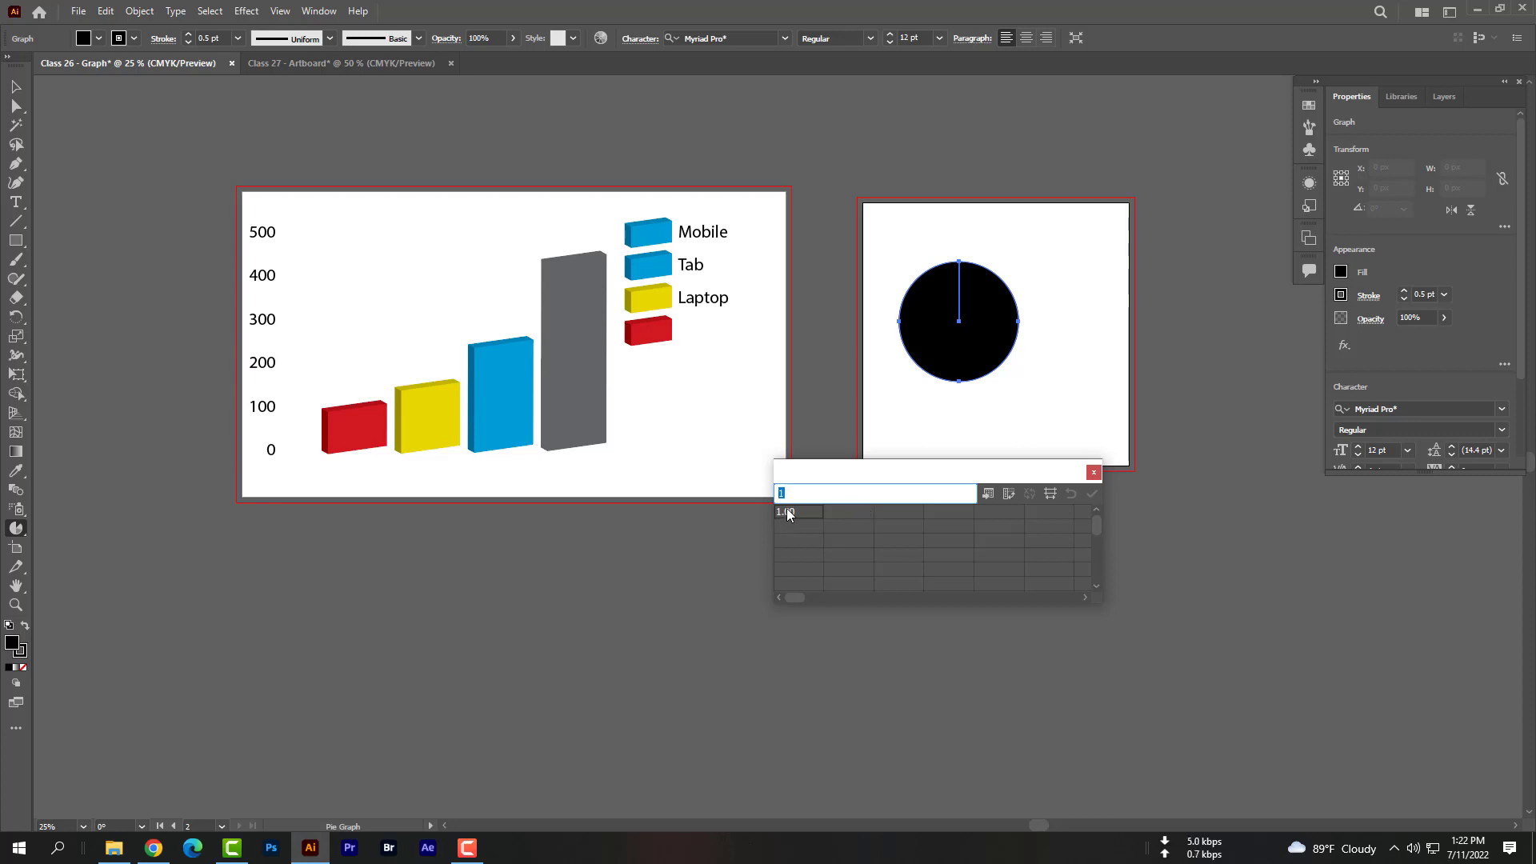
text(P)
text(100)
click(846, 515)
text(Laptop)
click(843, 525)
text(150)
click(893, 515)
Add Tab 250 and Mobile 450, apply the data, and close the data window
text(Tab)
click(891, 525)
text(250)
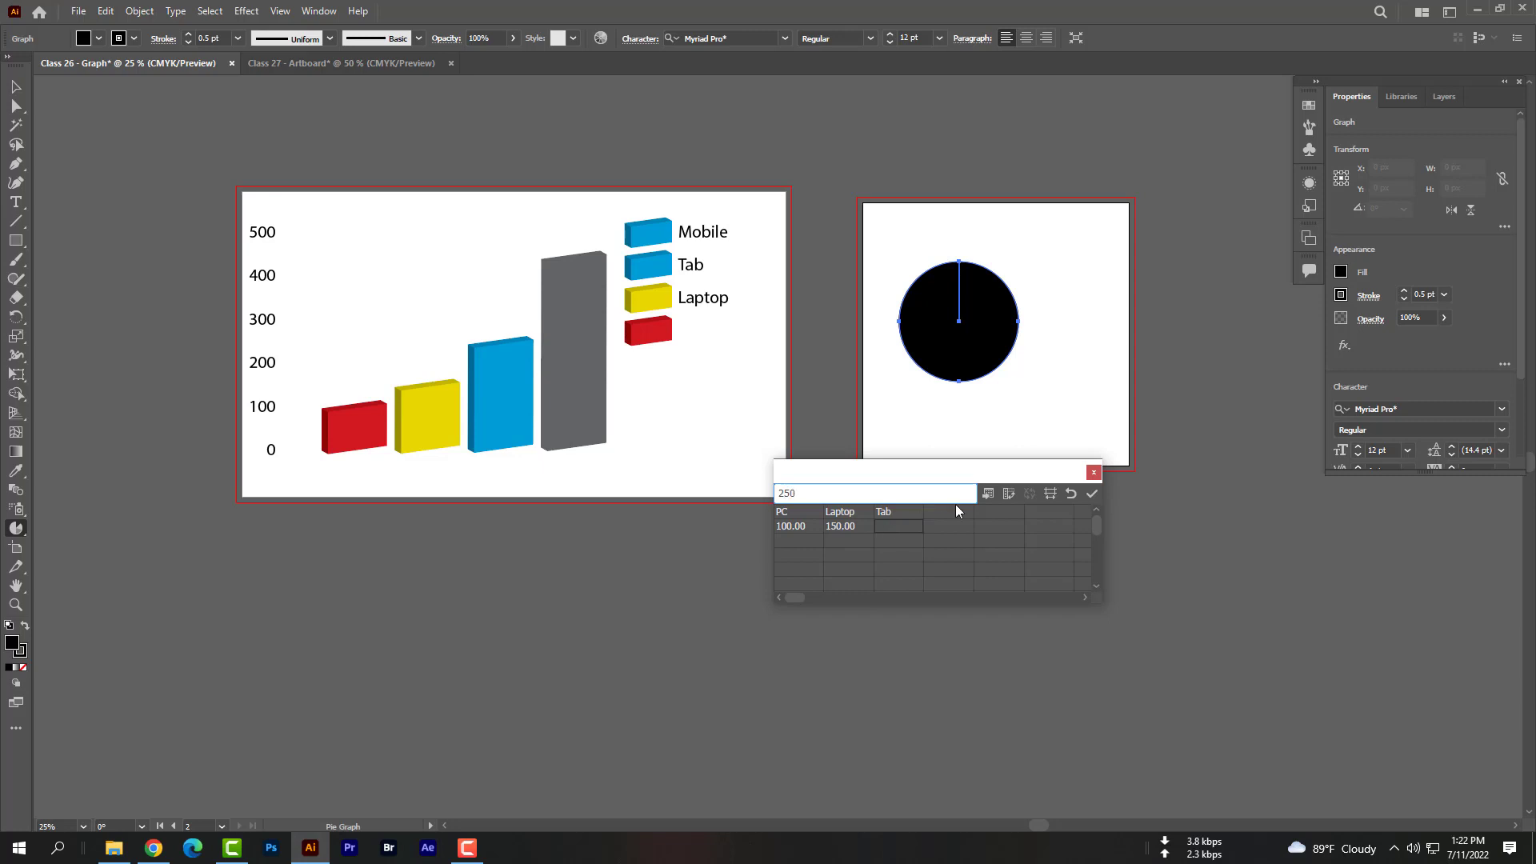
click(956, 506)
text(Mobile)
click(961, 528)
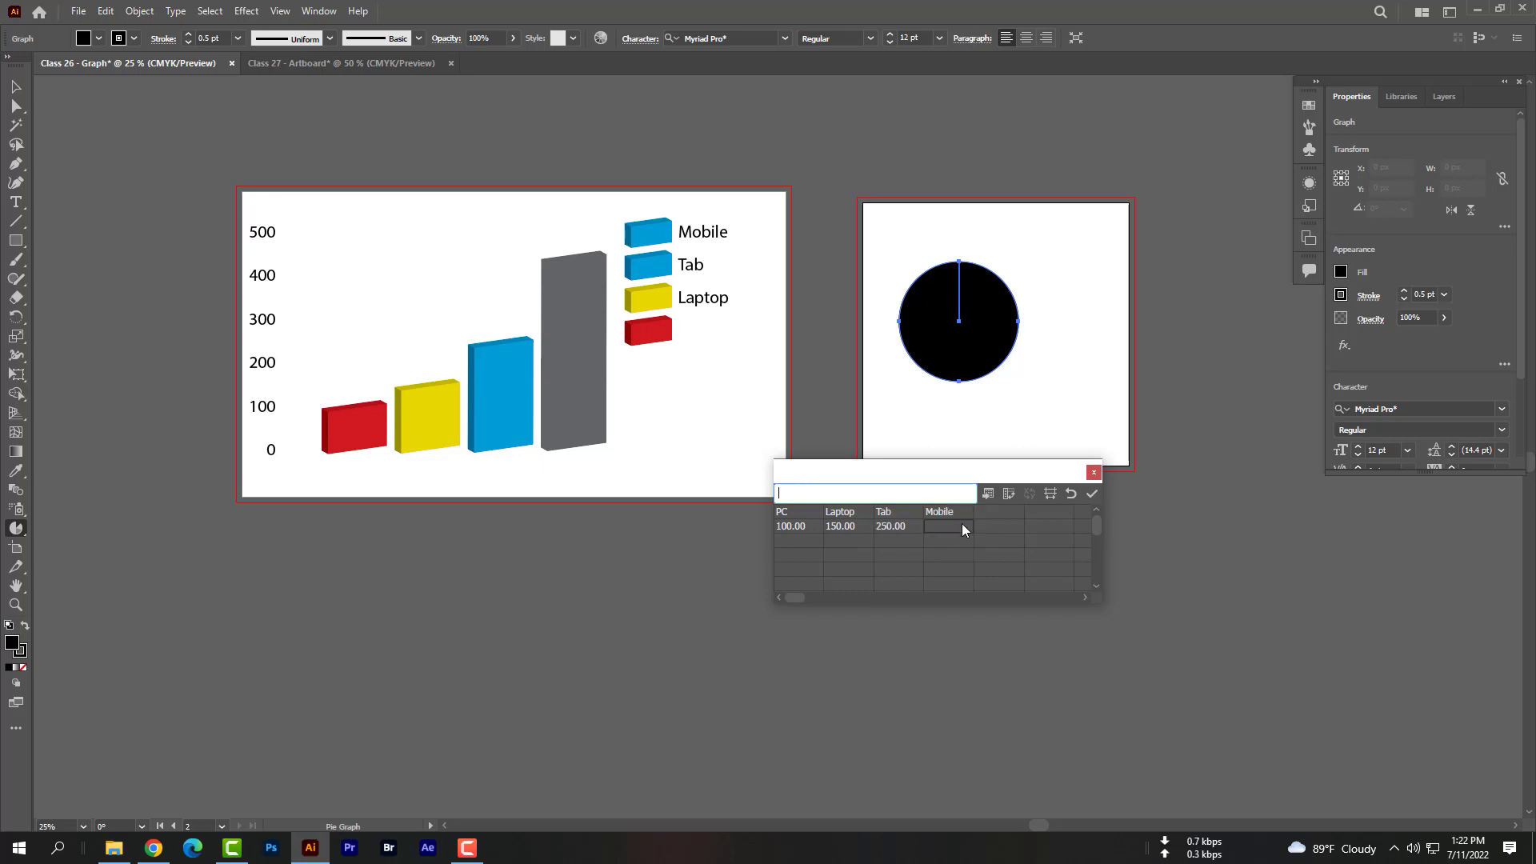
text(450)
click(1017, 510)
click(1088, 493)
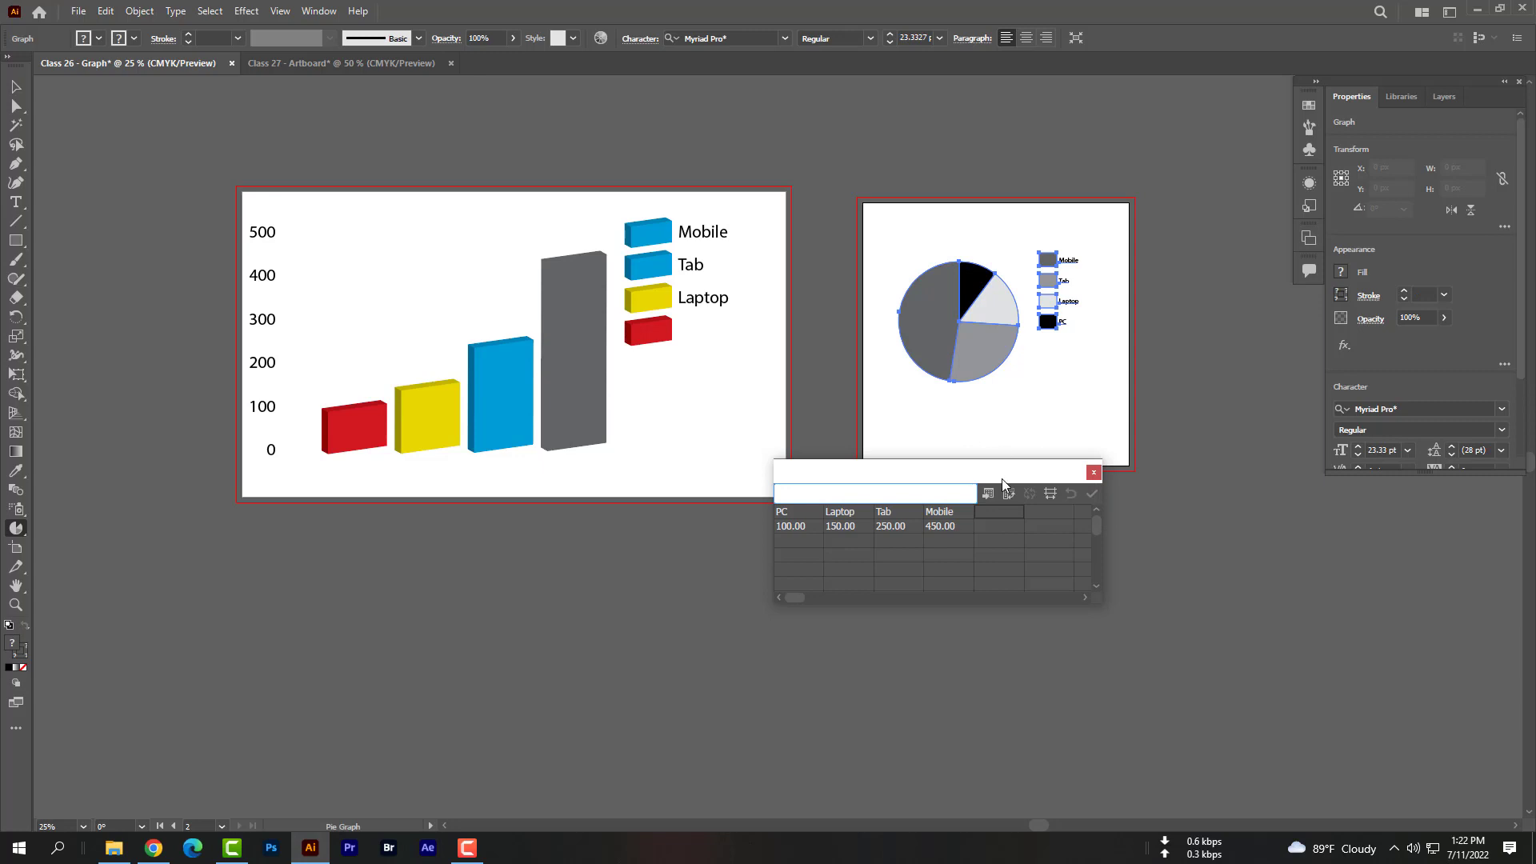
drag(1001, 479, 1002, 538)
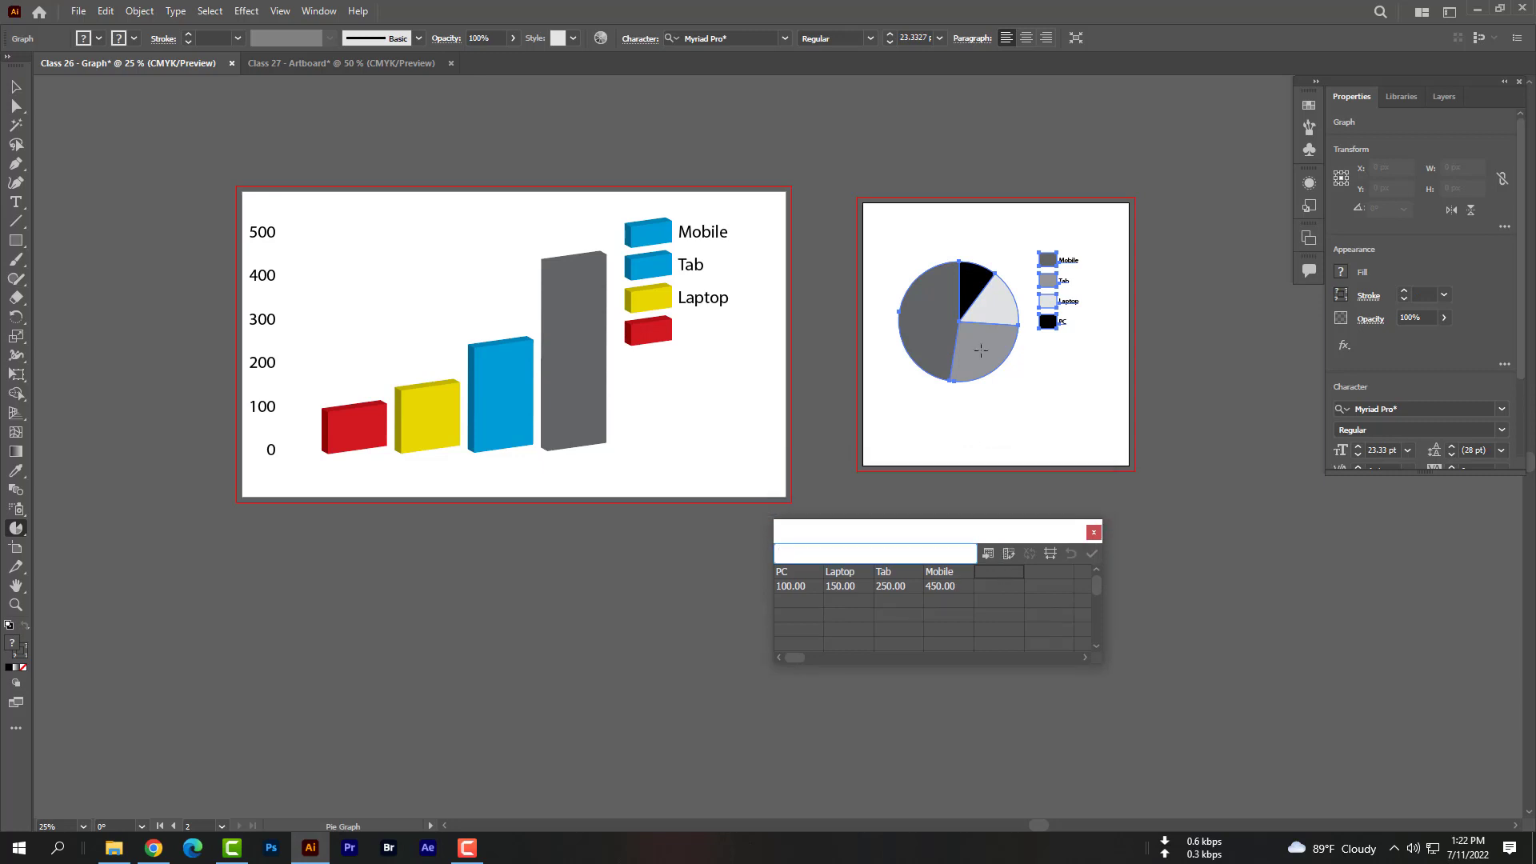
click(1093, 534)
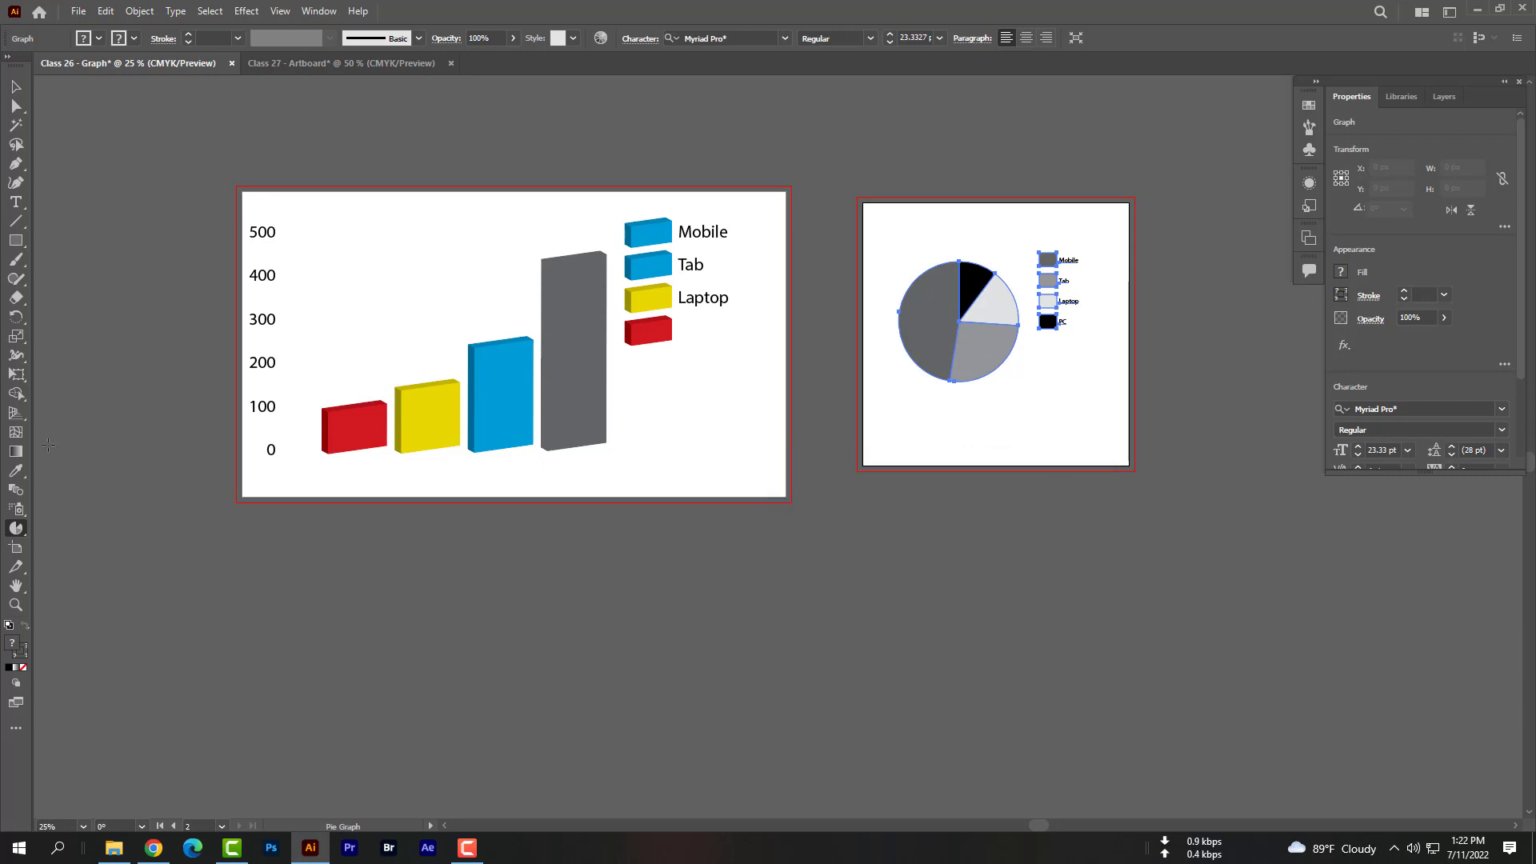
Draw a third artboard below the bar chart and drag a line graph onto it
scroll(652, 541, down, 3)
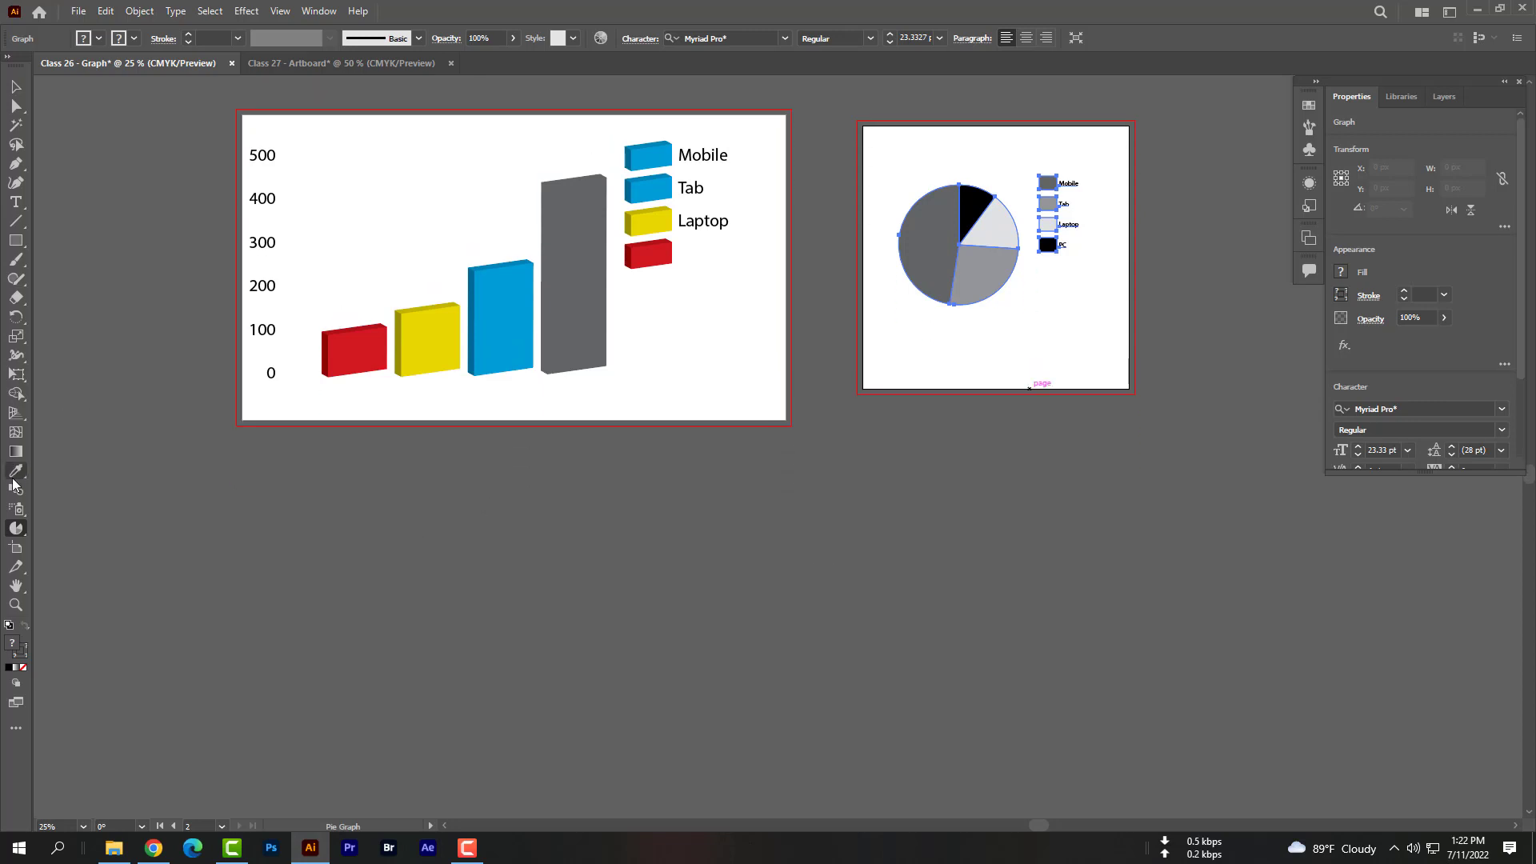
click(16, 548)
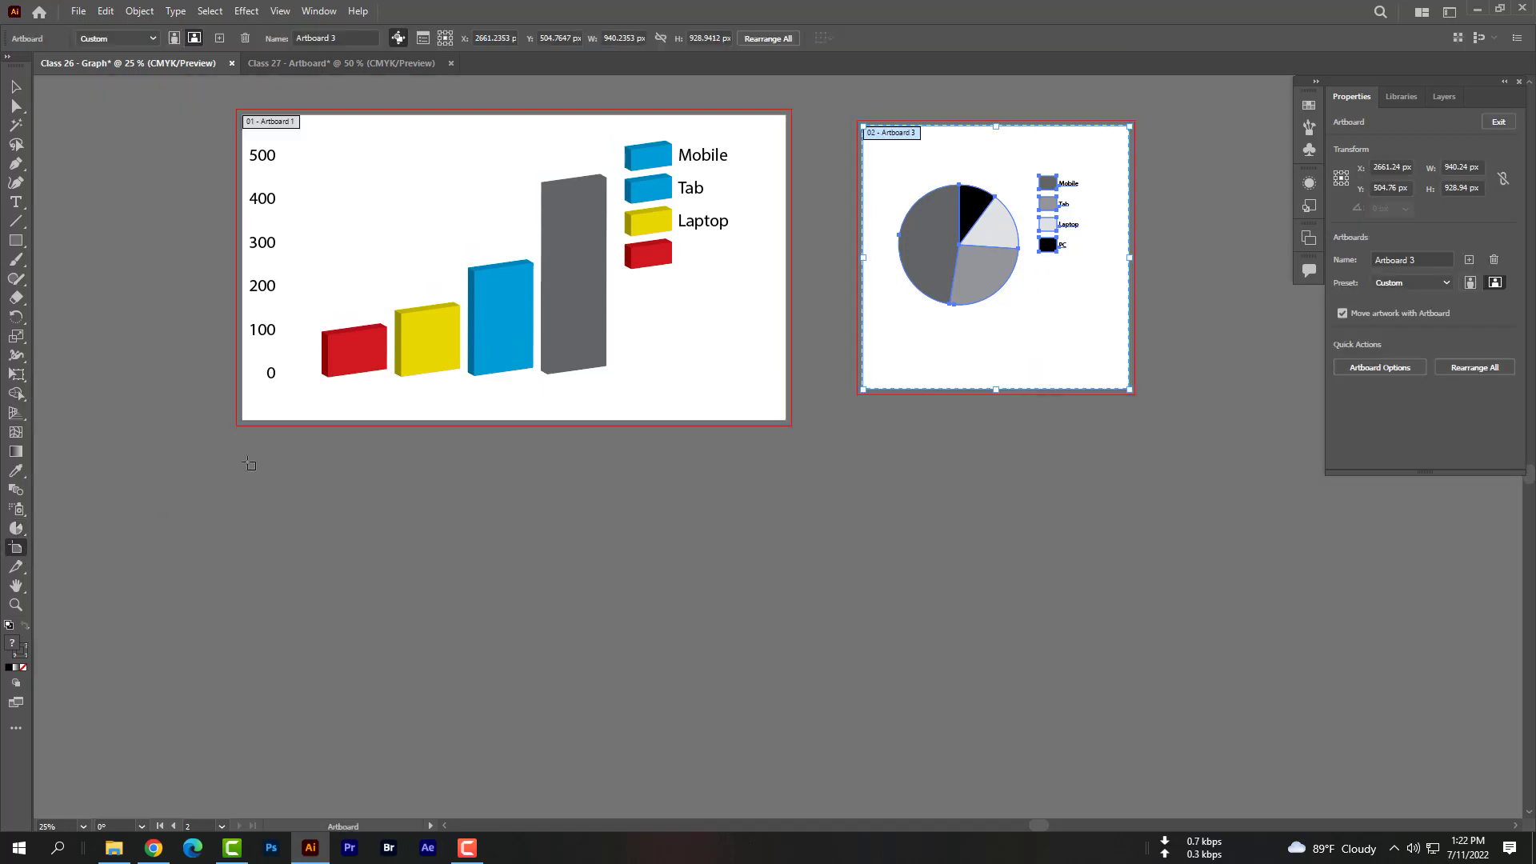
drag(241, 464, 789, 737)
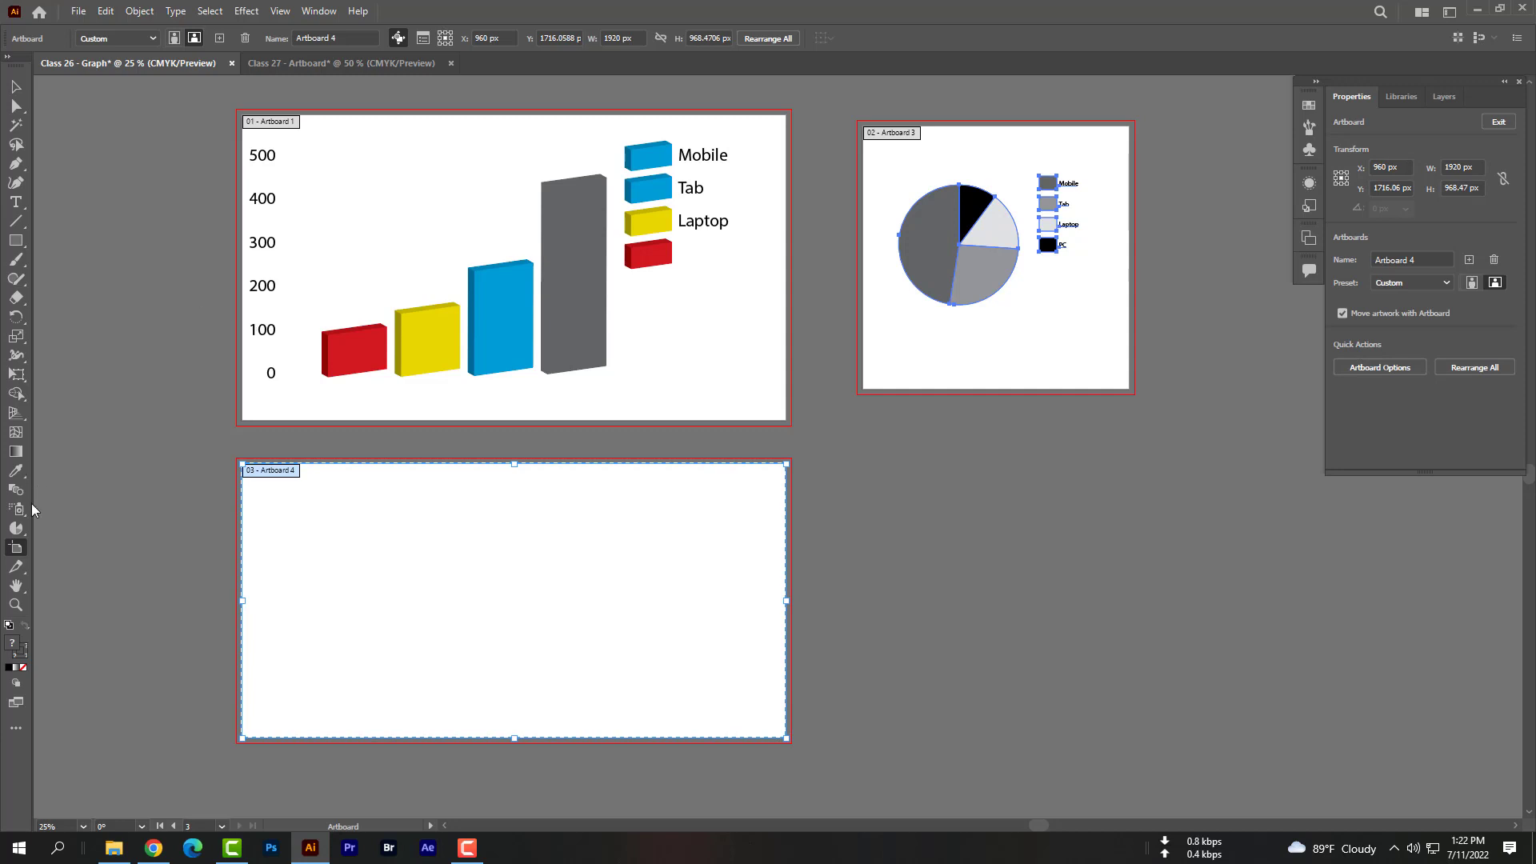
drag(16, 529, 100, 608)
drag(281, 500, 667, 706)
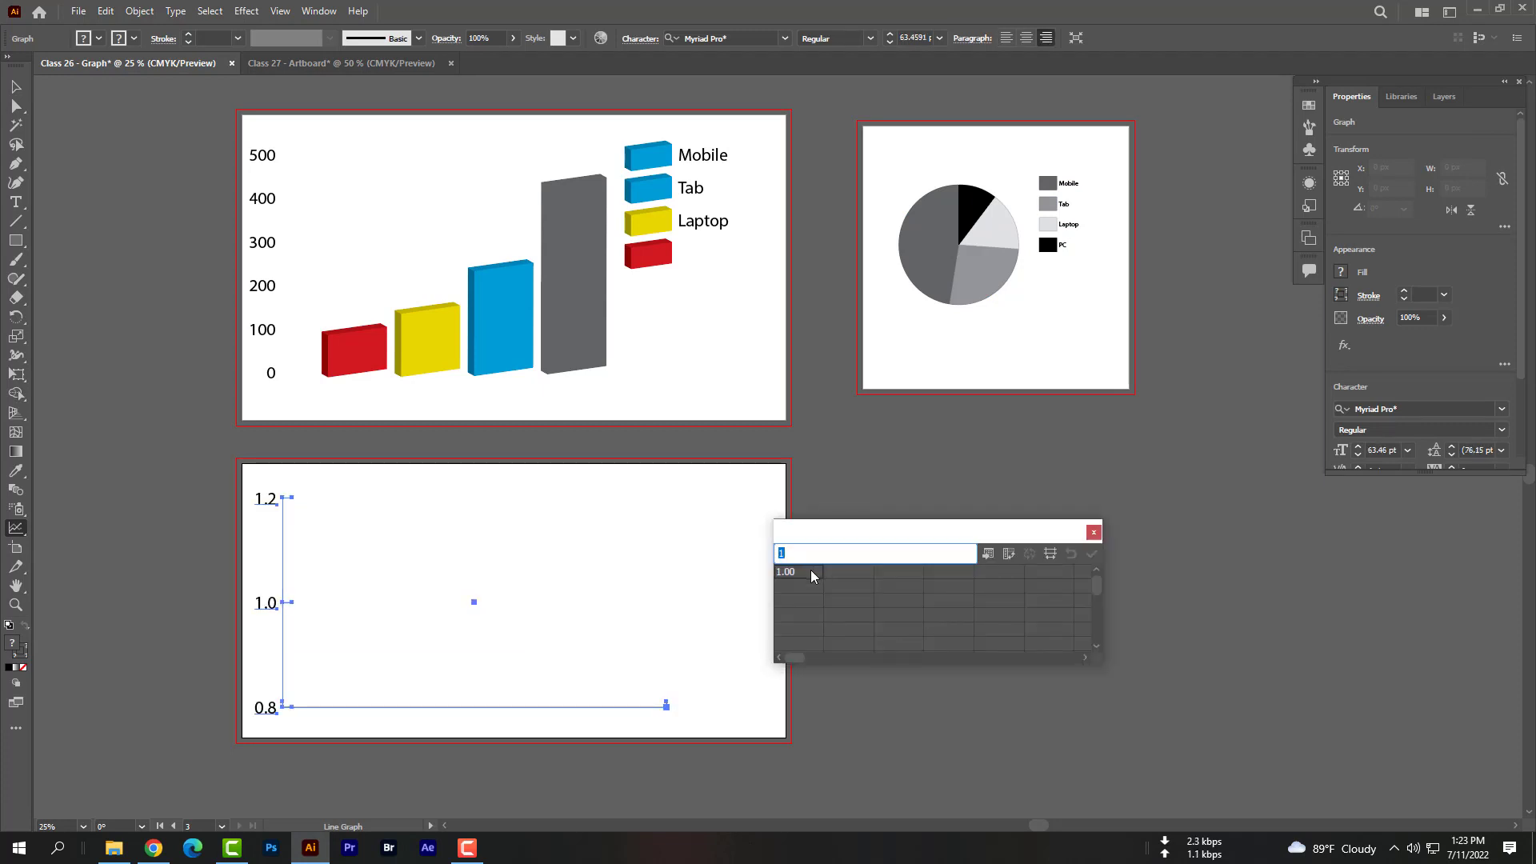
Enter PC 100 and Laptop 150 in the line graph's data table
text(PC)
key(Return)
text(100)
click(842, 573)
text(La)
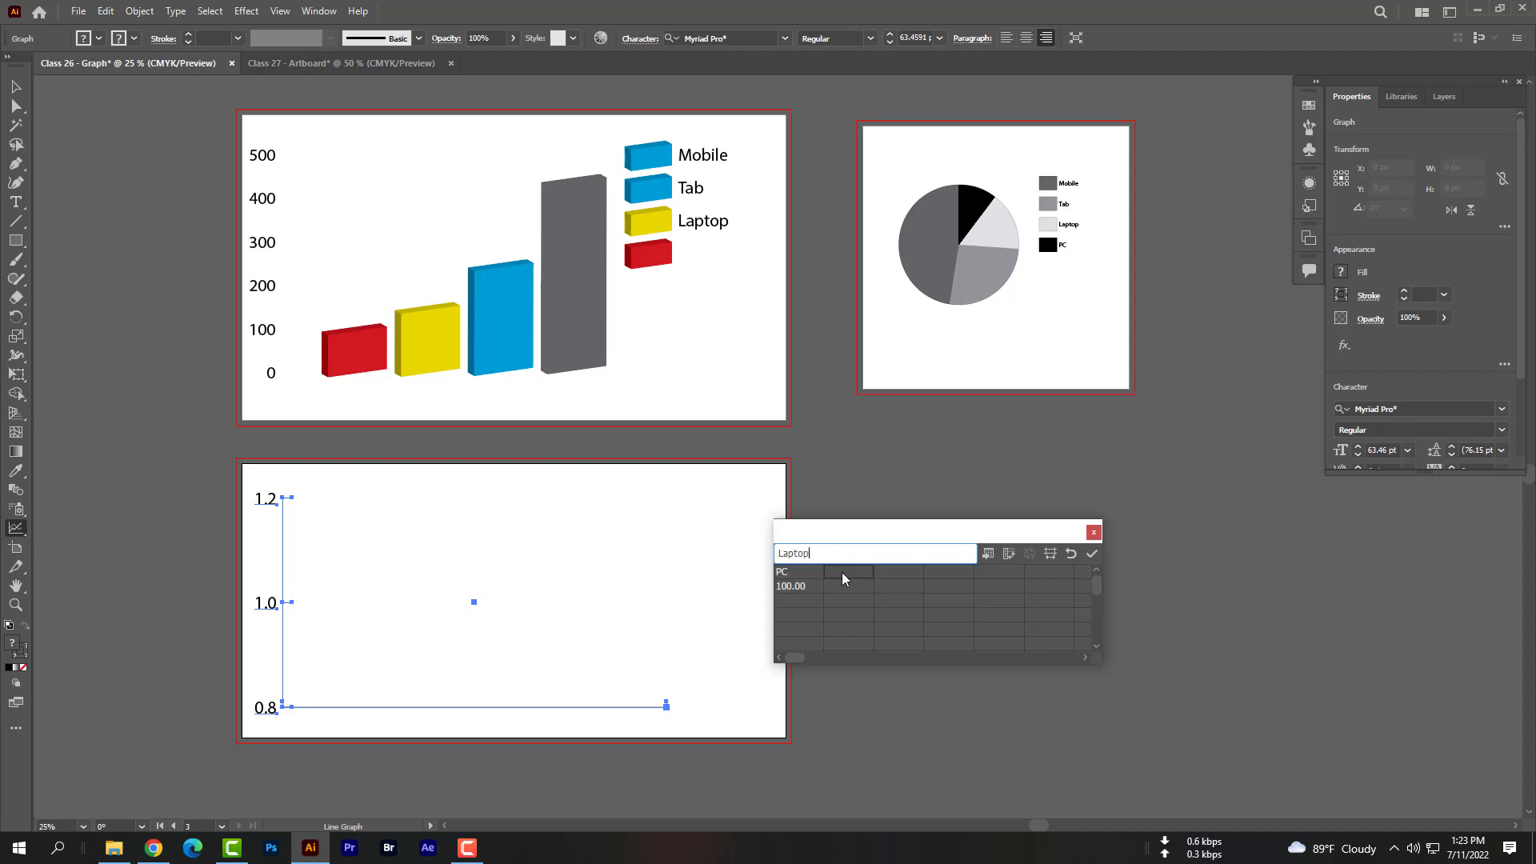
text(ptop)
click(853, 585)
text(150)
click(894, 573)
Add Tab 250 and Mobile 450 to the line graph's data table
text(Tab)
click(908, 582)
text(05250)
key(BackSpace)
key(BackSpace)
key(BackSpace)
key(BackSpace)
text(250)
key(KP_Enter)
click(941, 573)
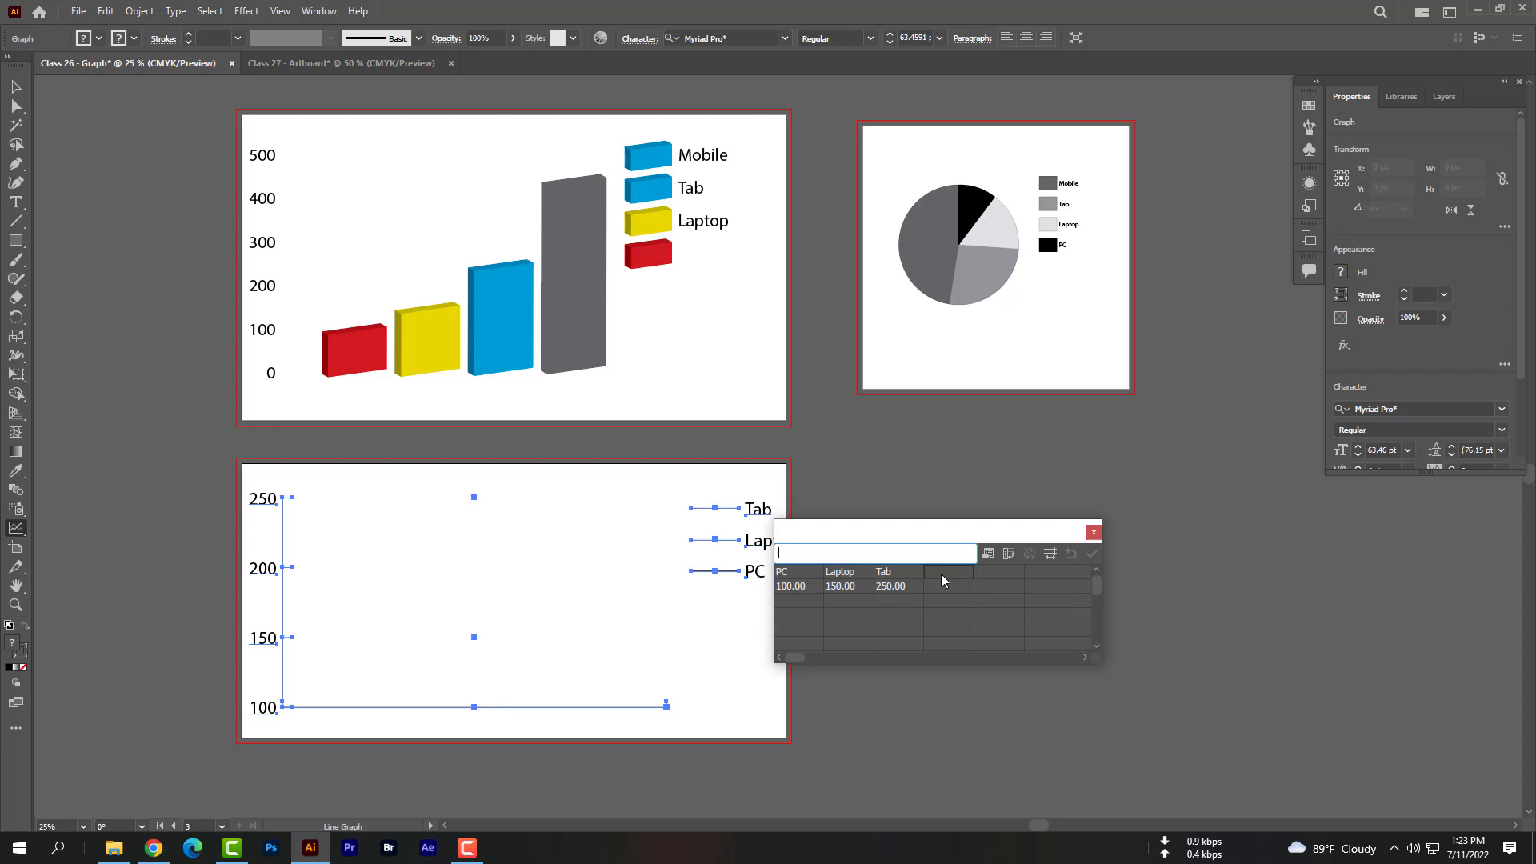
text(Mobile)
key(Return)
text(450)
key(Return)
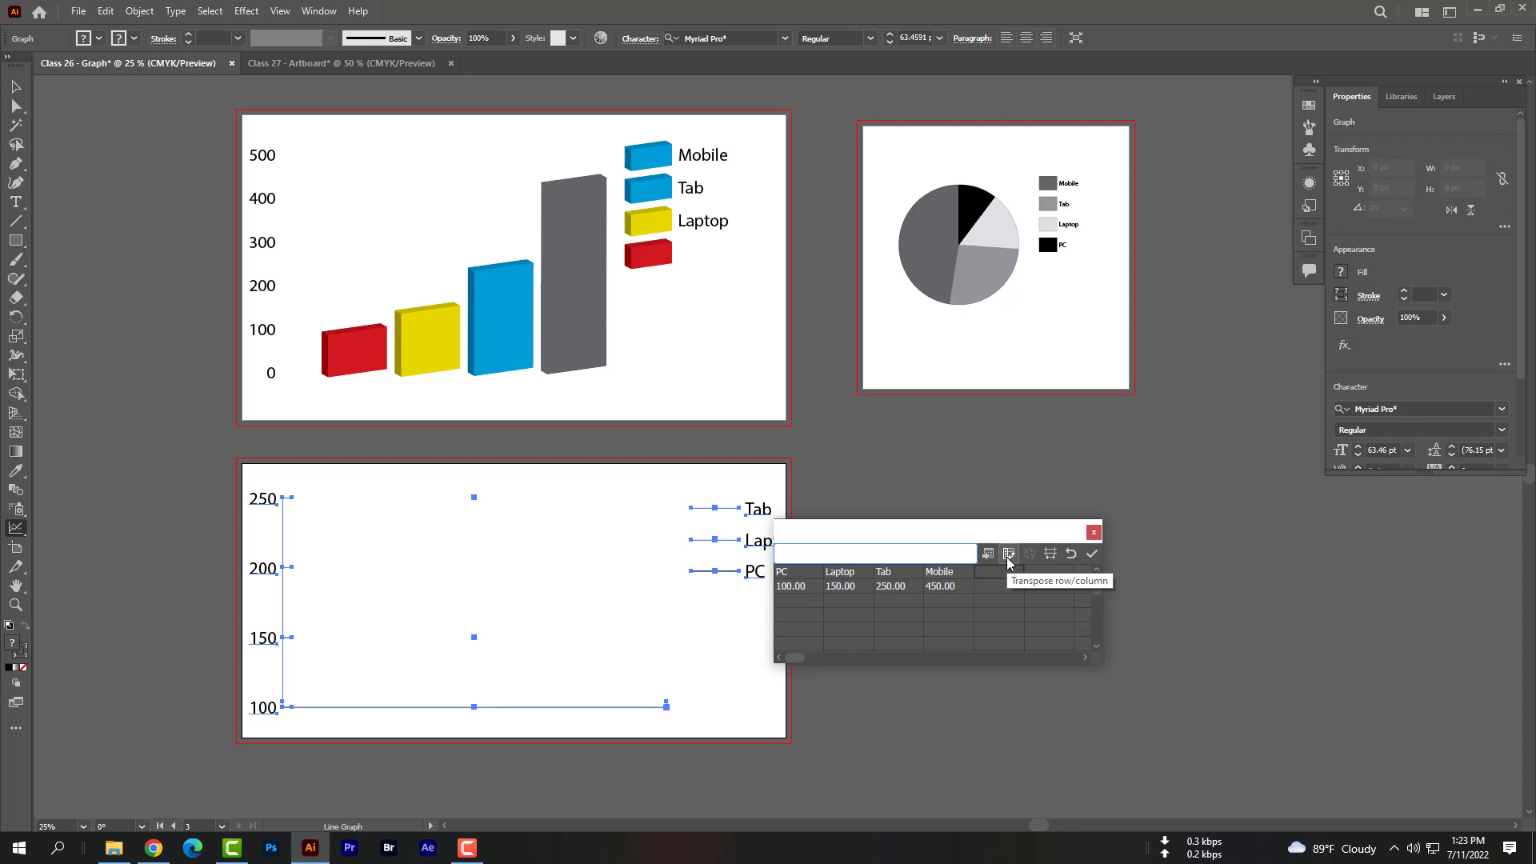
Transpose the data's rows and columns, apply it to the line graph, and close the window
click(1008, 555)
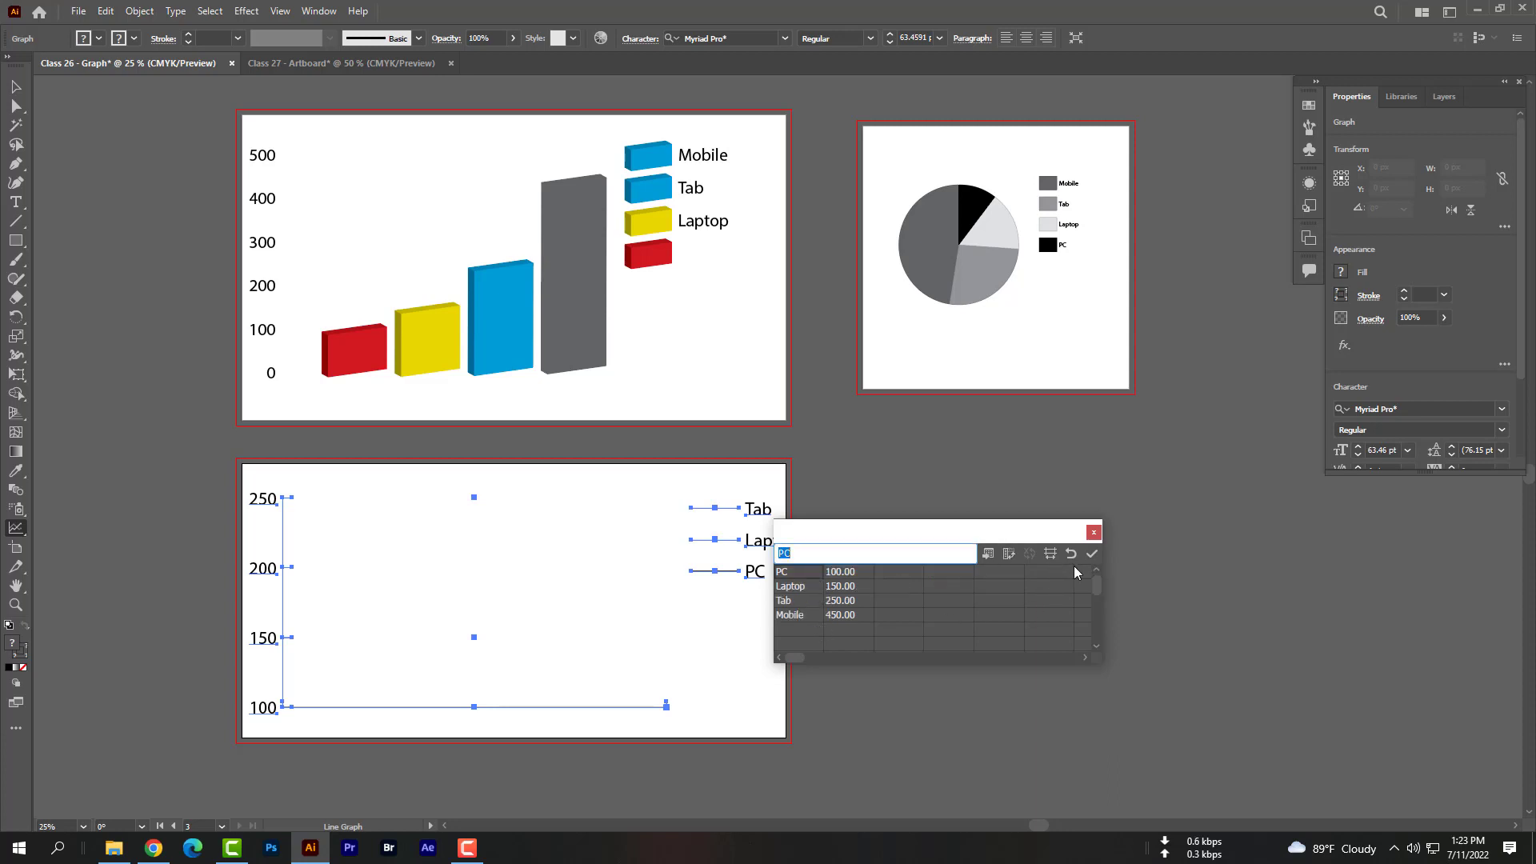
click(1092, 554)
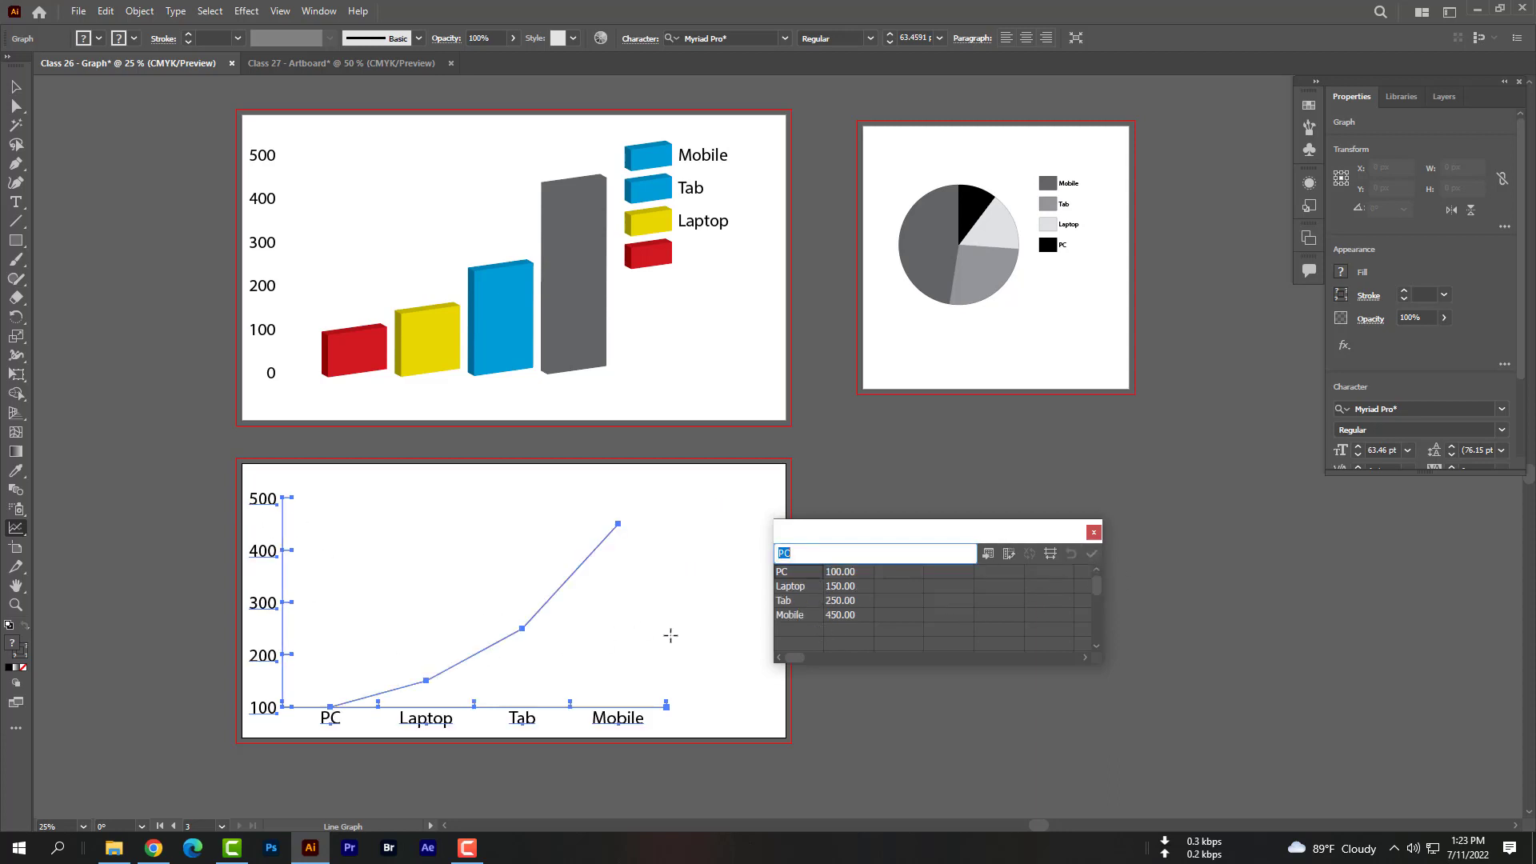
click(1094, 532)
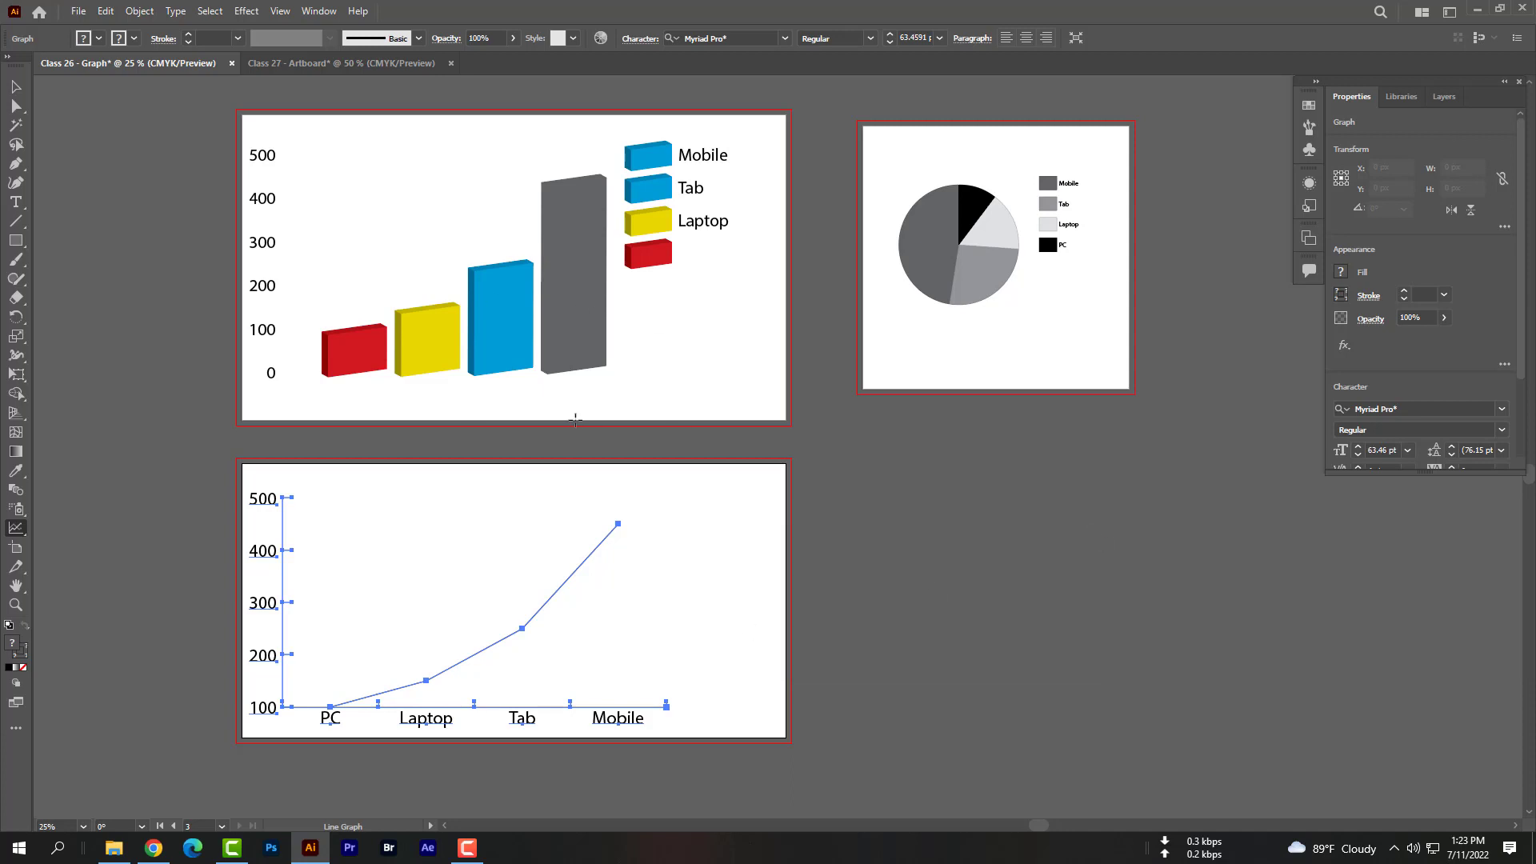
Draw a fourth artboard right of the line graph and drag an area graph onto it
click(18, 530)
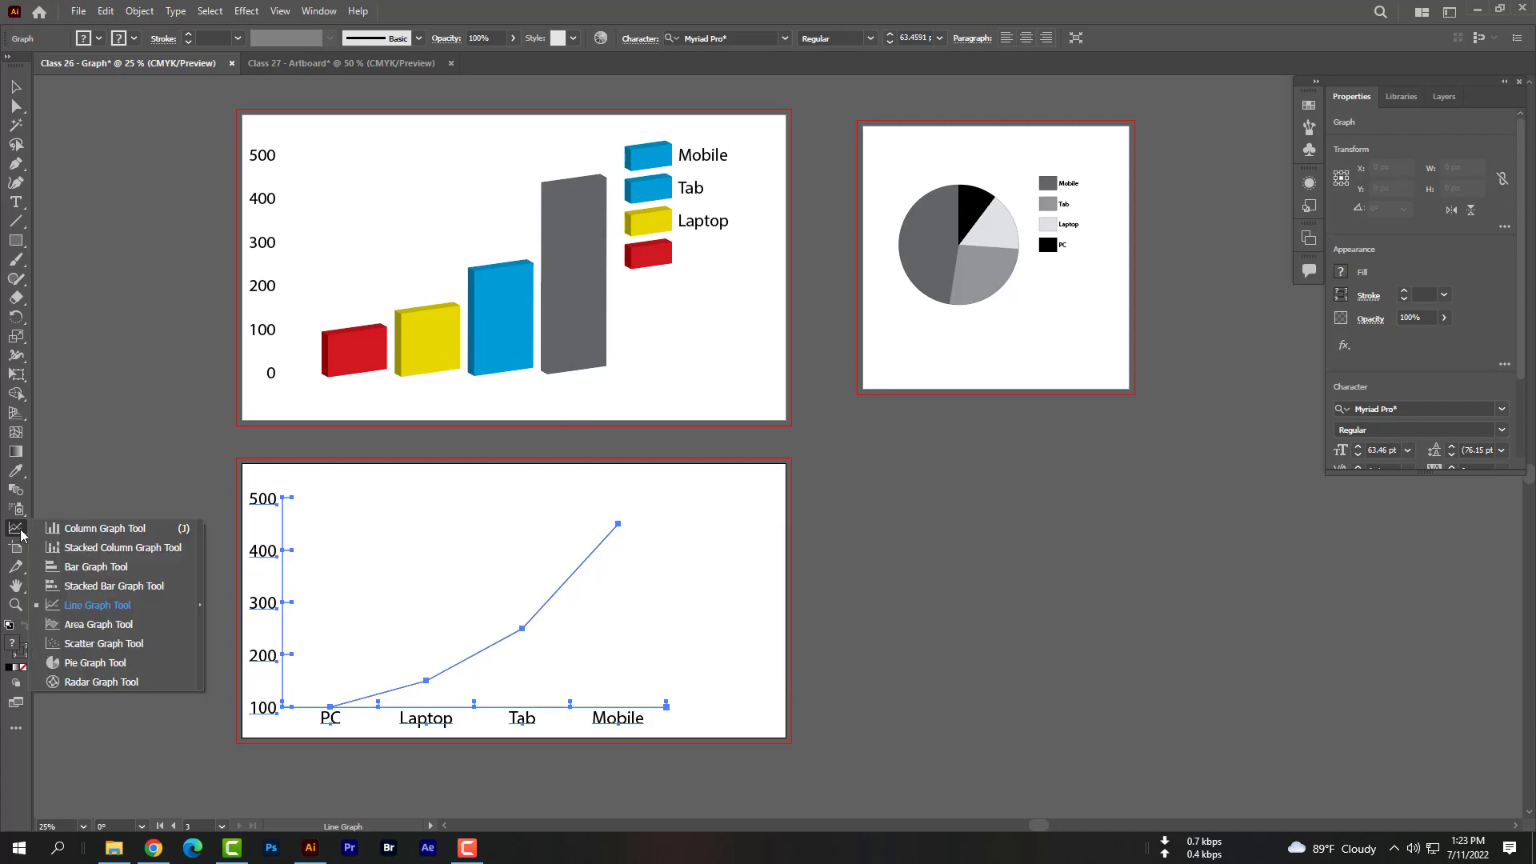
click(69, 624)
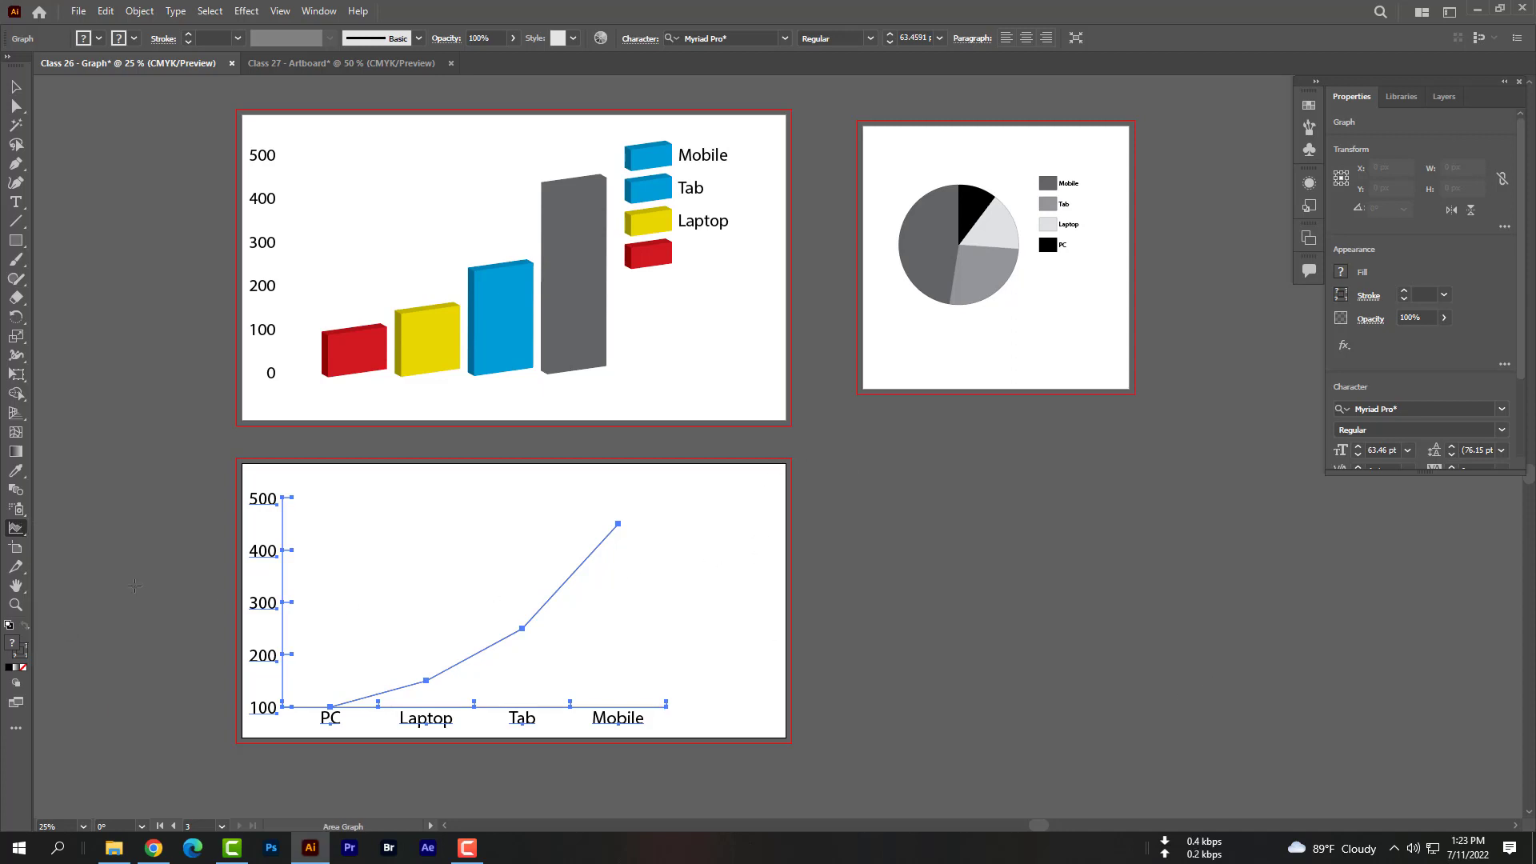
click(16, 547)
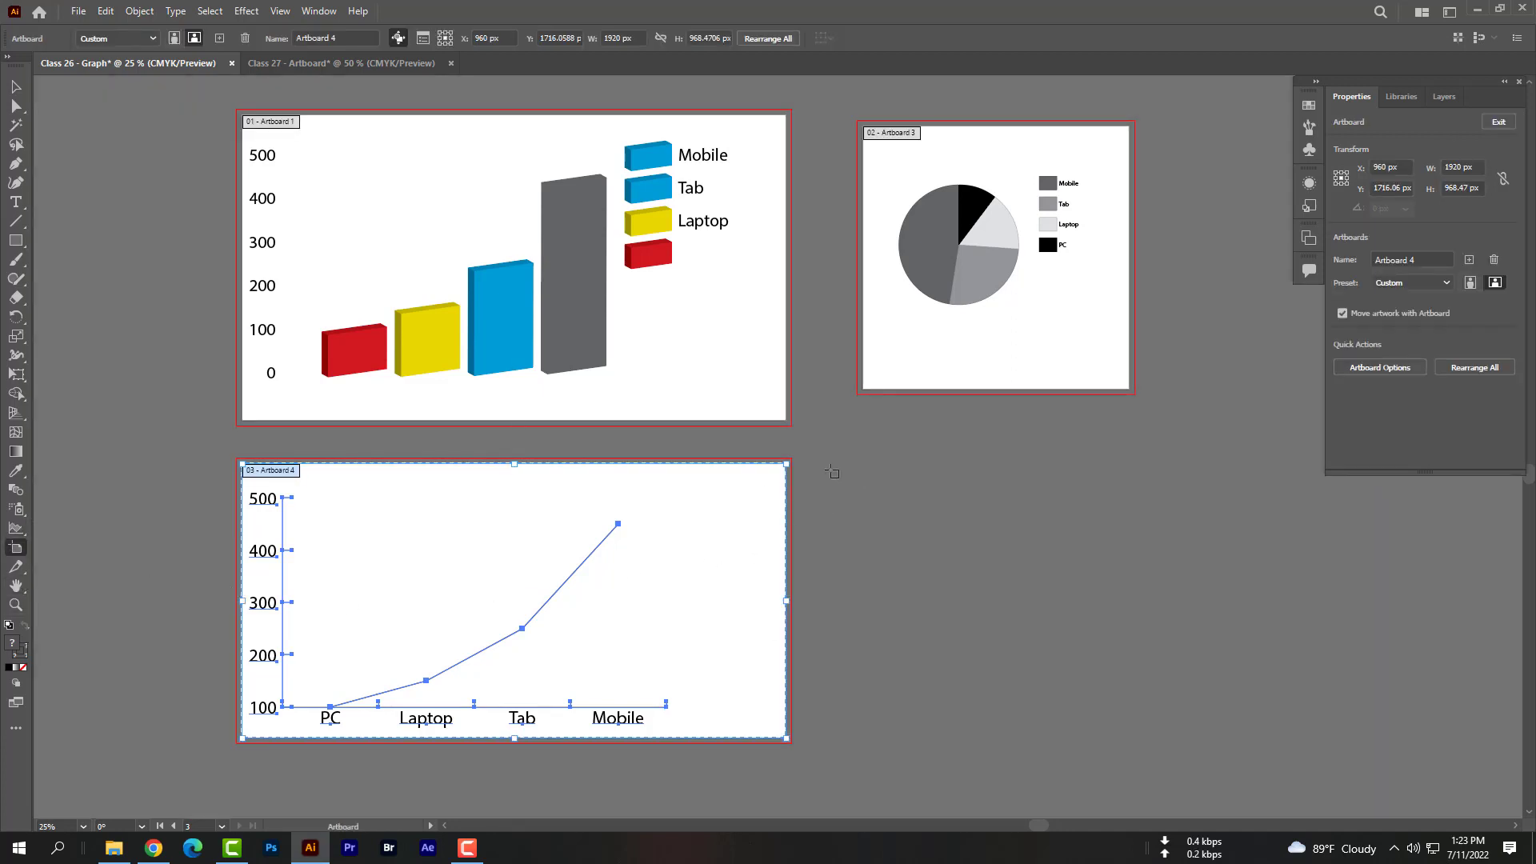
drag(864, 474, 1153, 730)
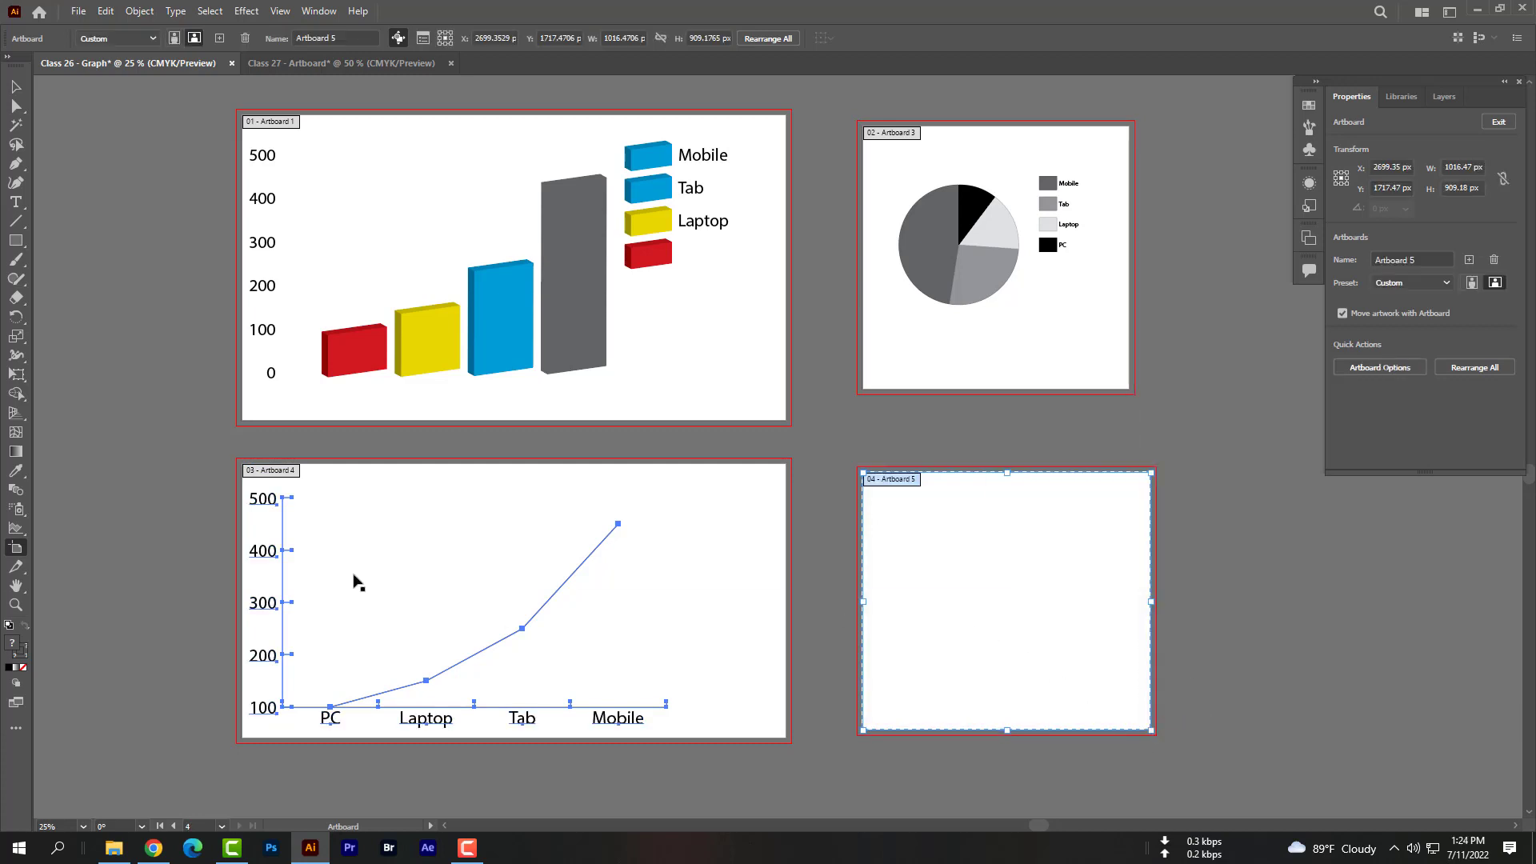
click(17, 529)
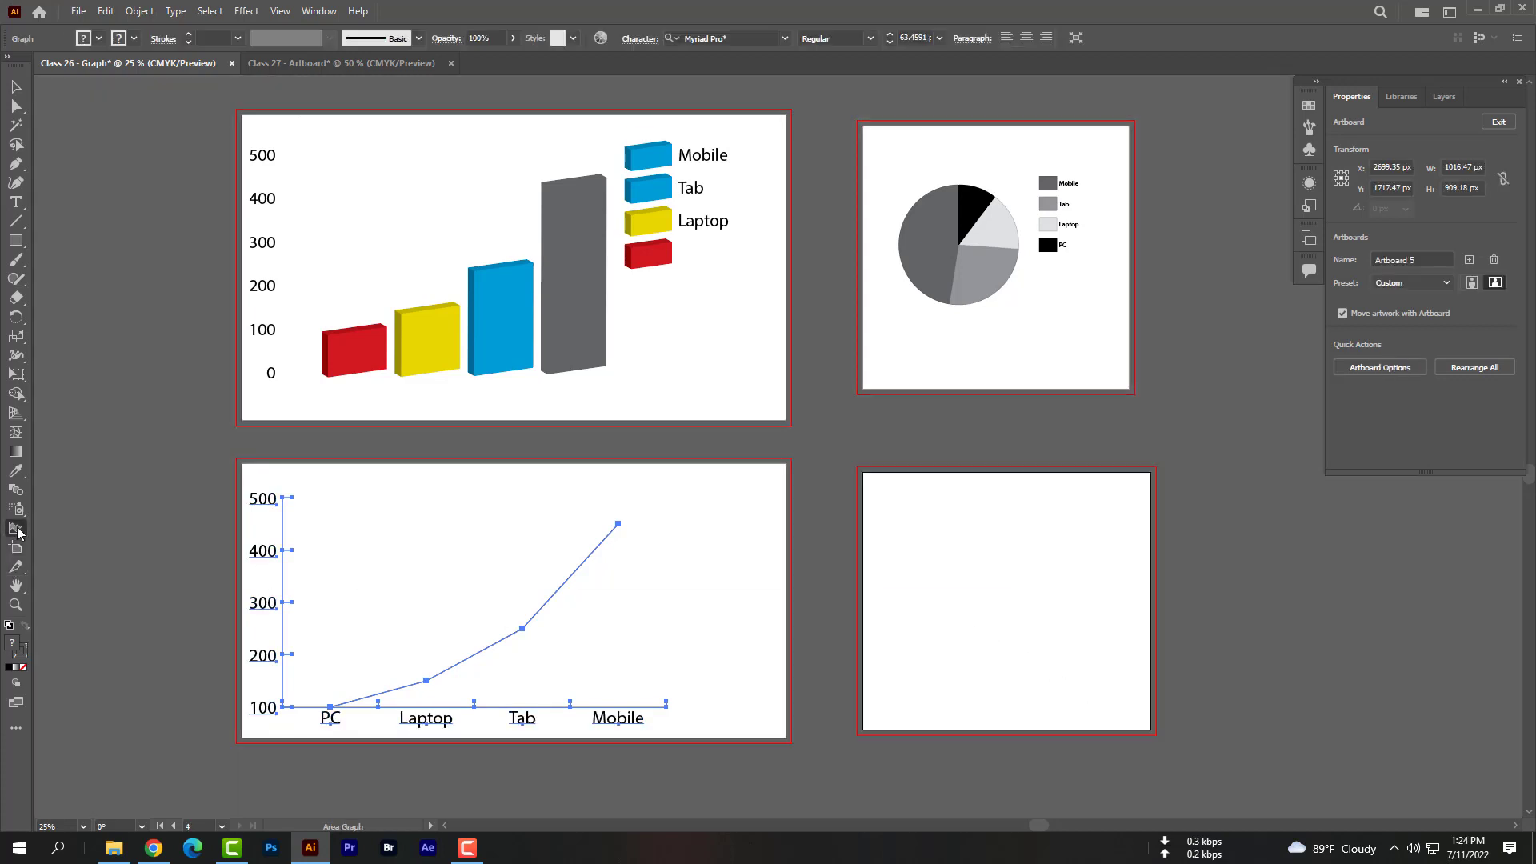
drag(17, 529, 53, 624)
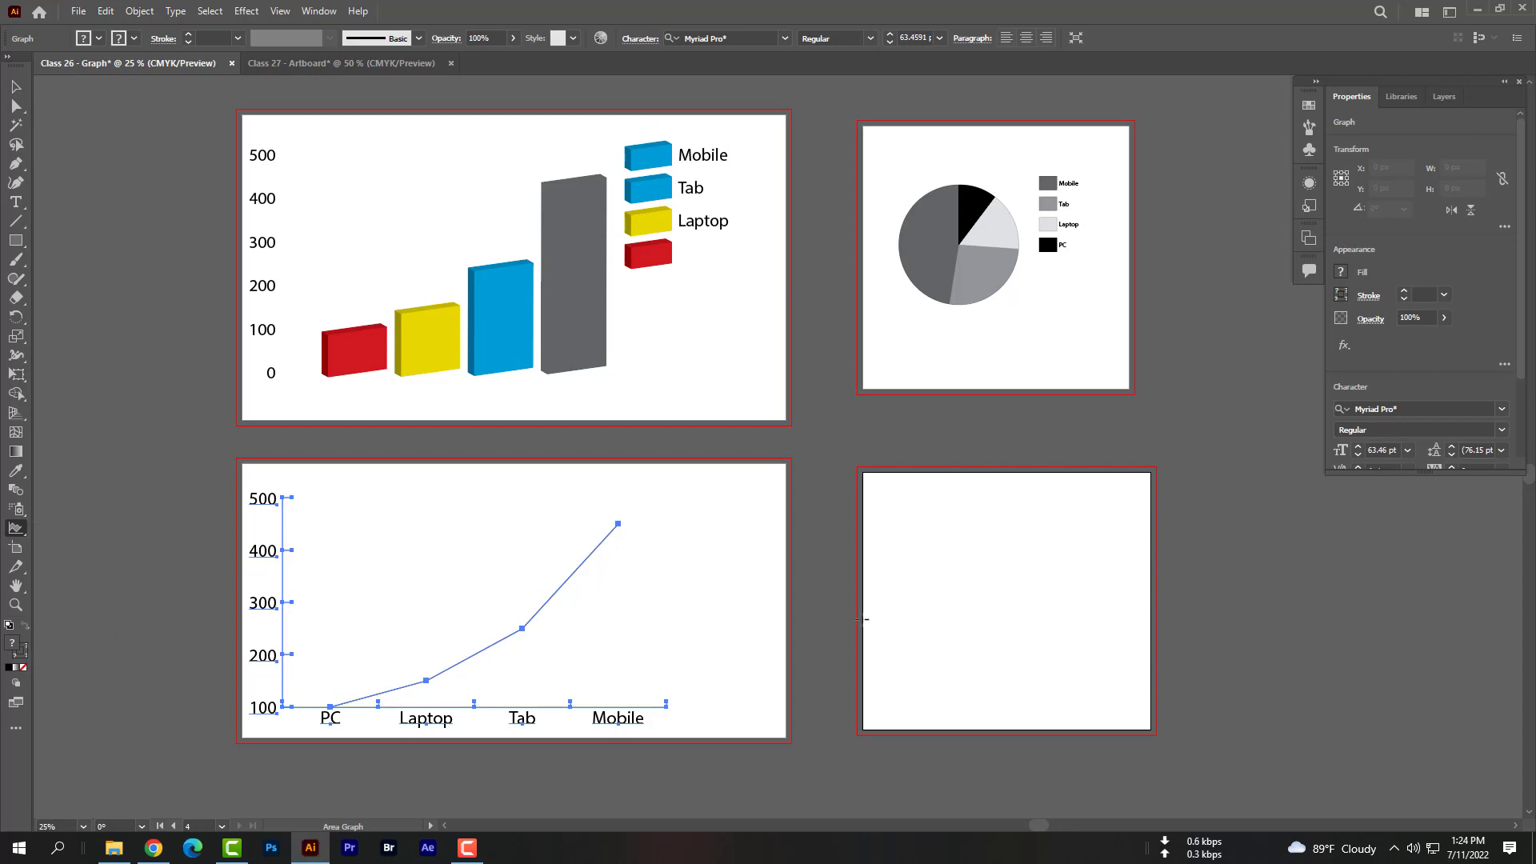
drag(907, 536, 1097, 696)
drag(826, 532, 518, 504)
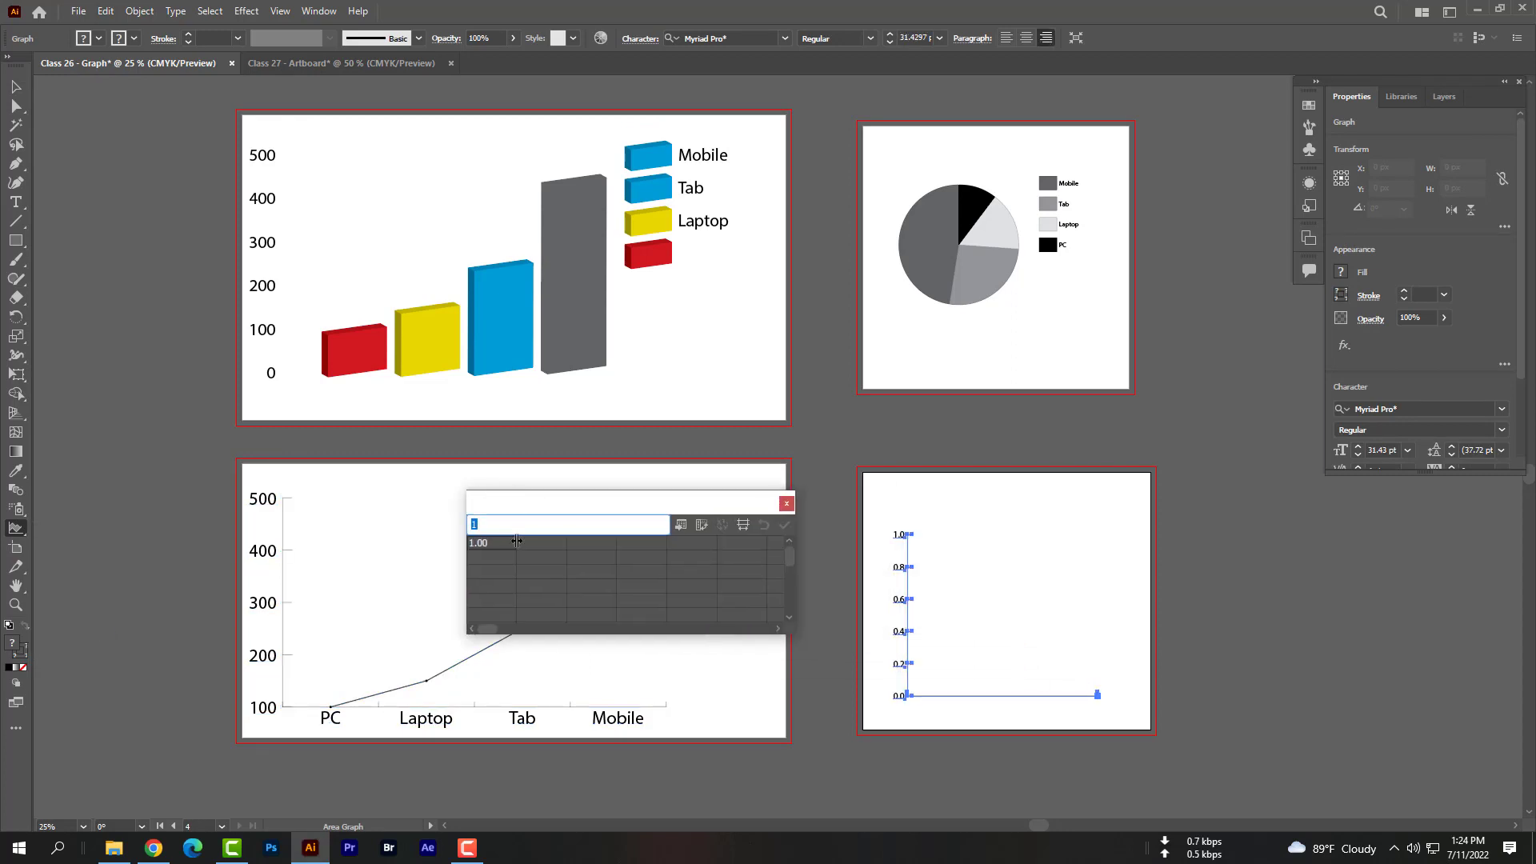
Enter the labels PC, Laptop, Tab and Mobile in the area graph's data table
text(PC)
click(488, 557)
click(543, 540)
text(Laptop)
click(584, 540)
text(Tab)
click(635, 542)
text(Mobile)
click(505, 560)
Enter the values 100, 150, 250 and 450 under the four labels
text(100)
click(539, 556)
text(150)
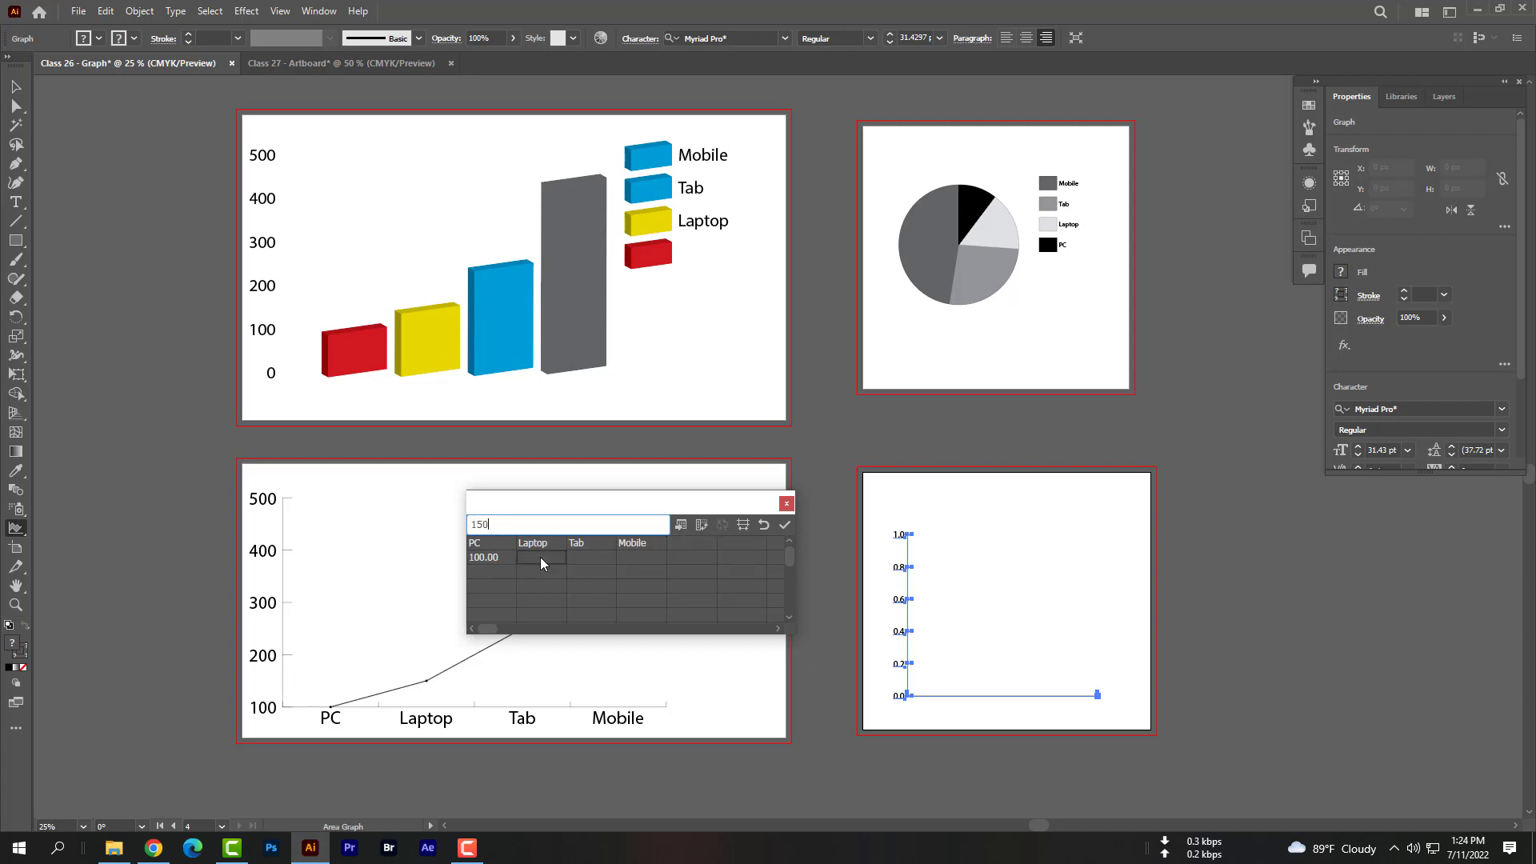
click(583, 558)
text(250)
click(640, 556)
text(450)
click(698, 544)
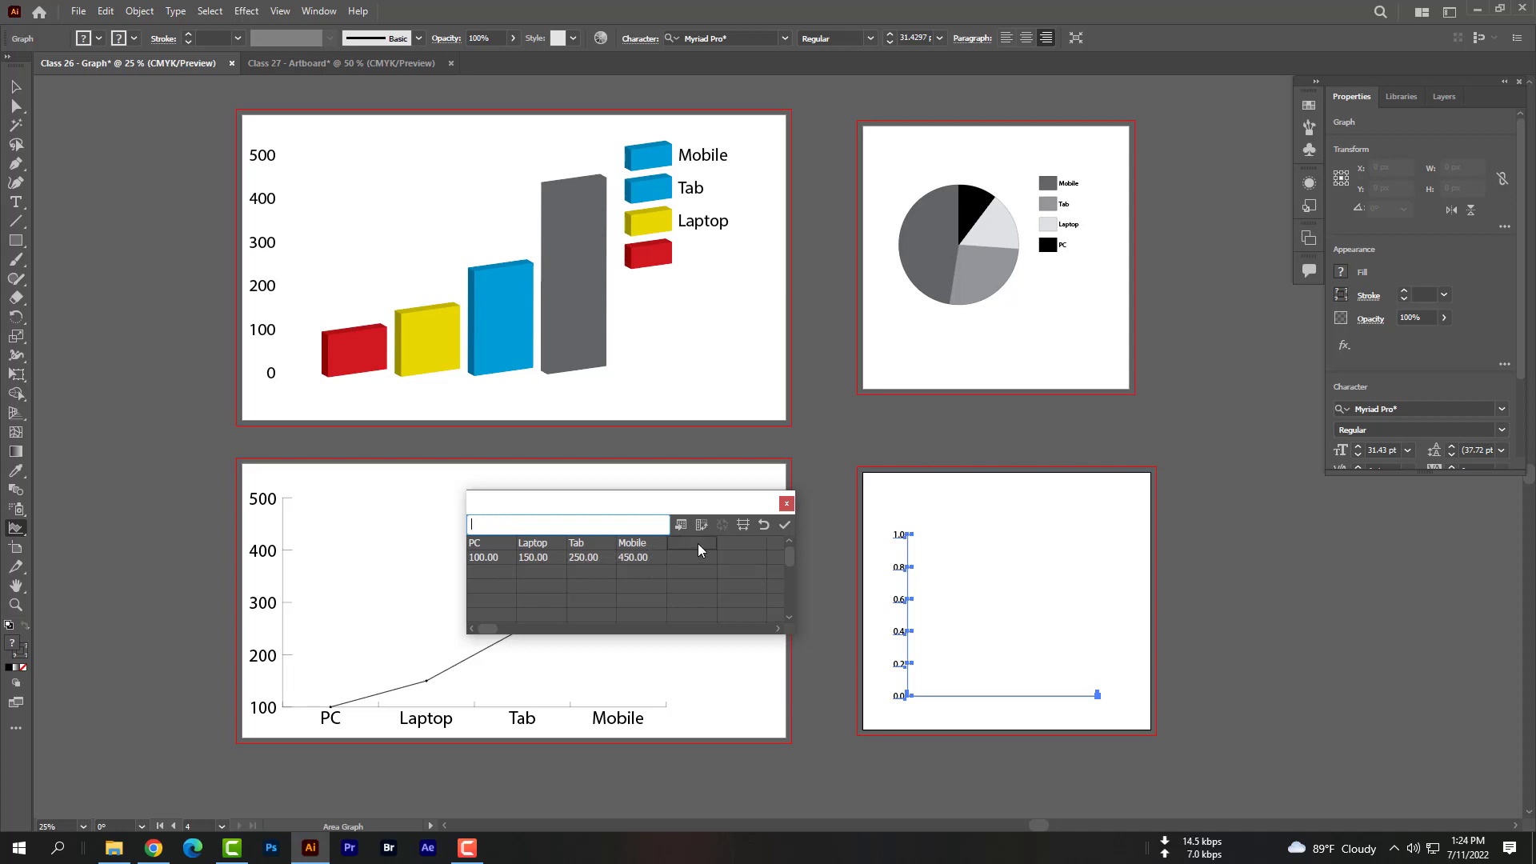
Apply the data, transpose rows and columns, reapply, and close the data window
click(787, 525)
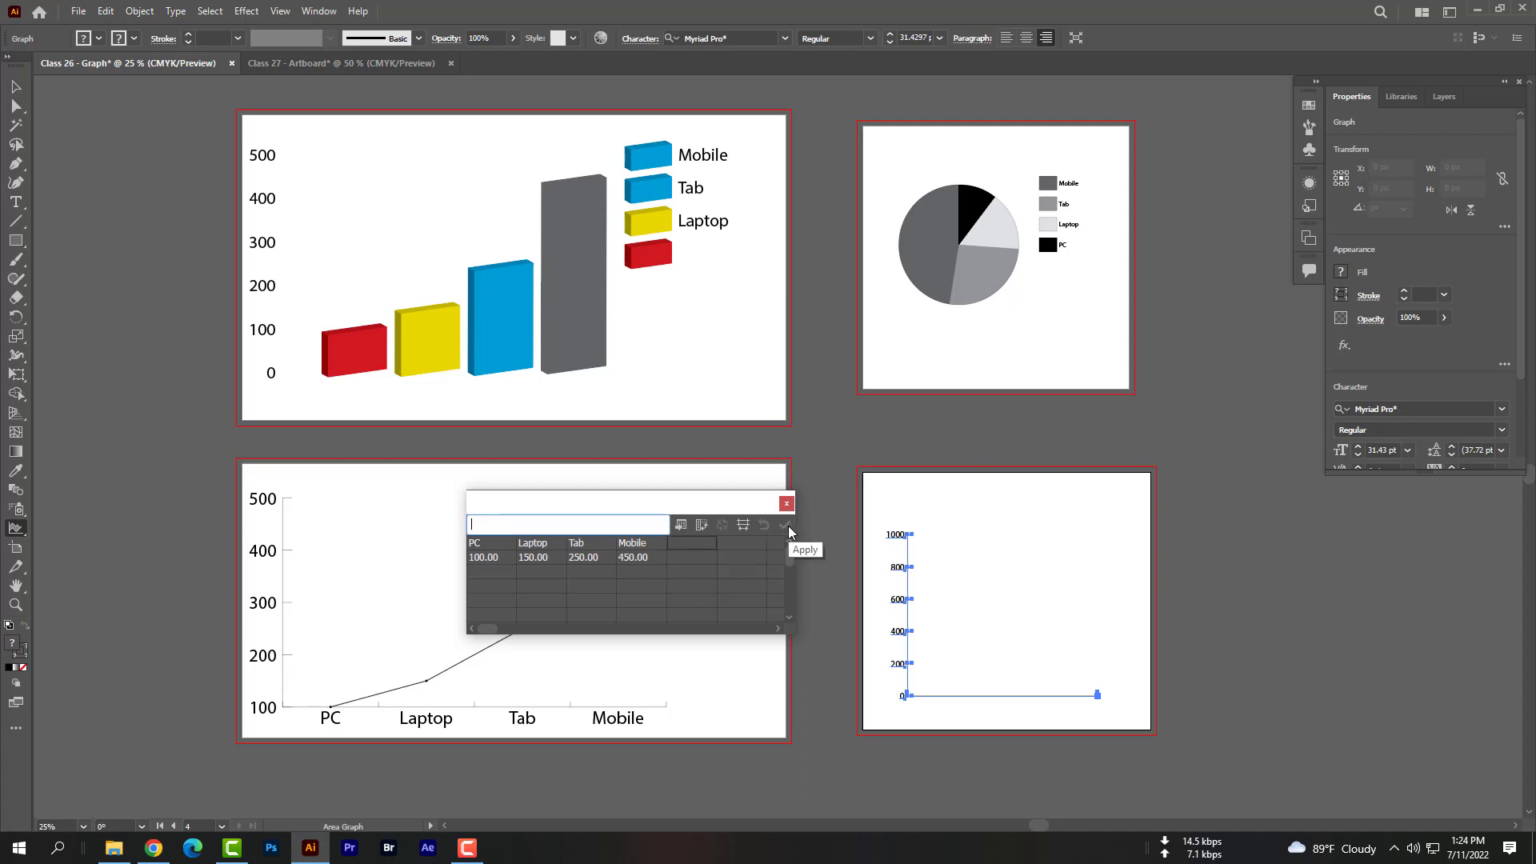
click(701, 524)
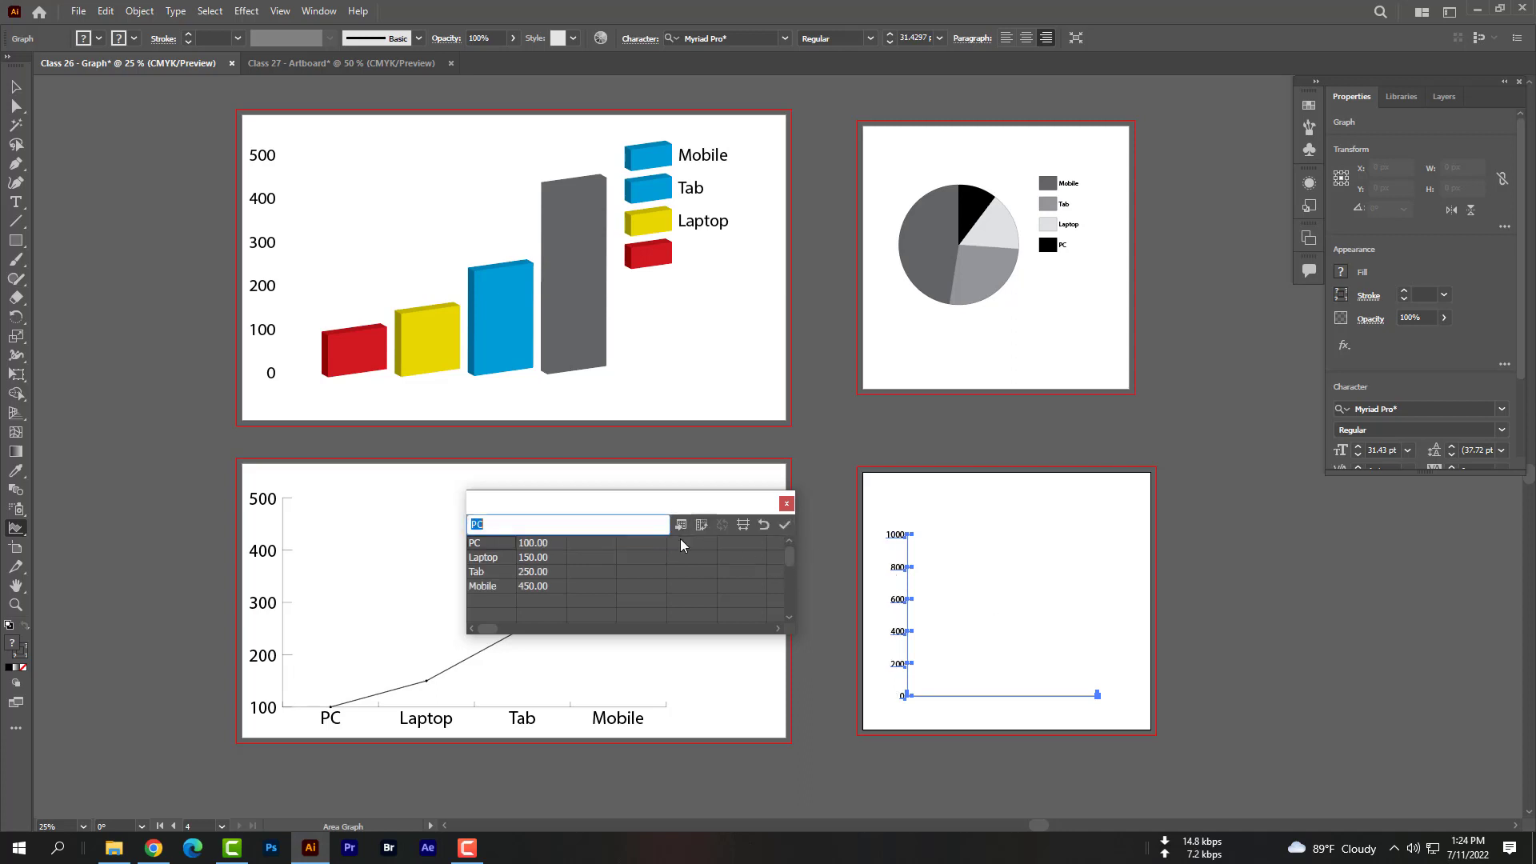
click(782, 528)
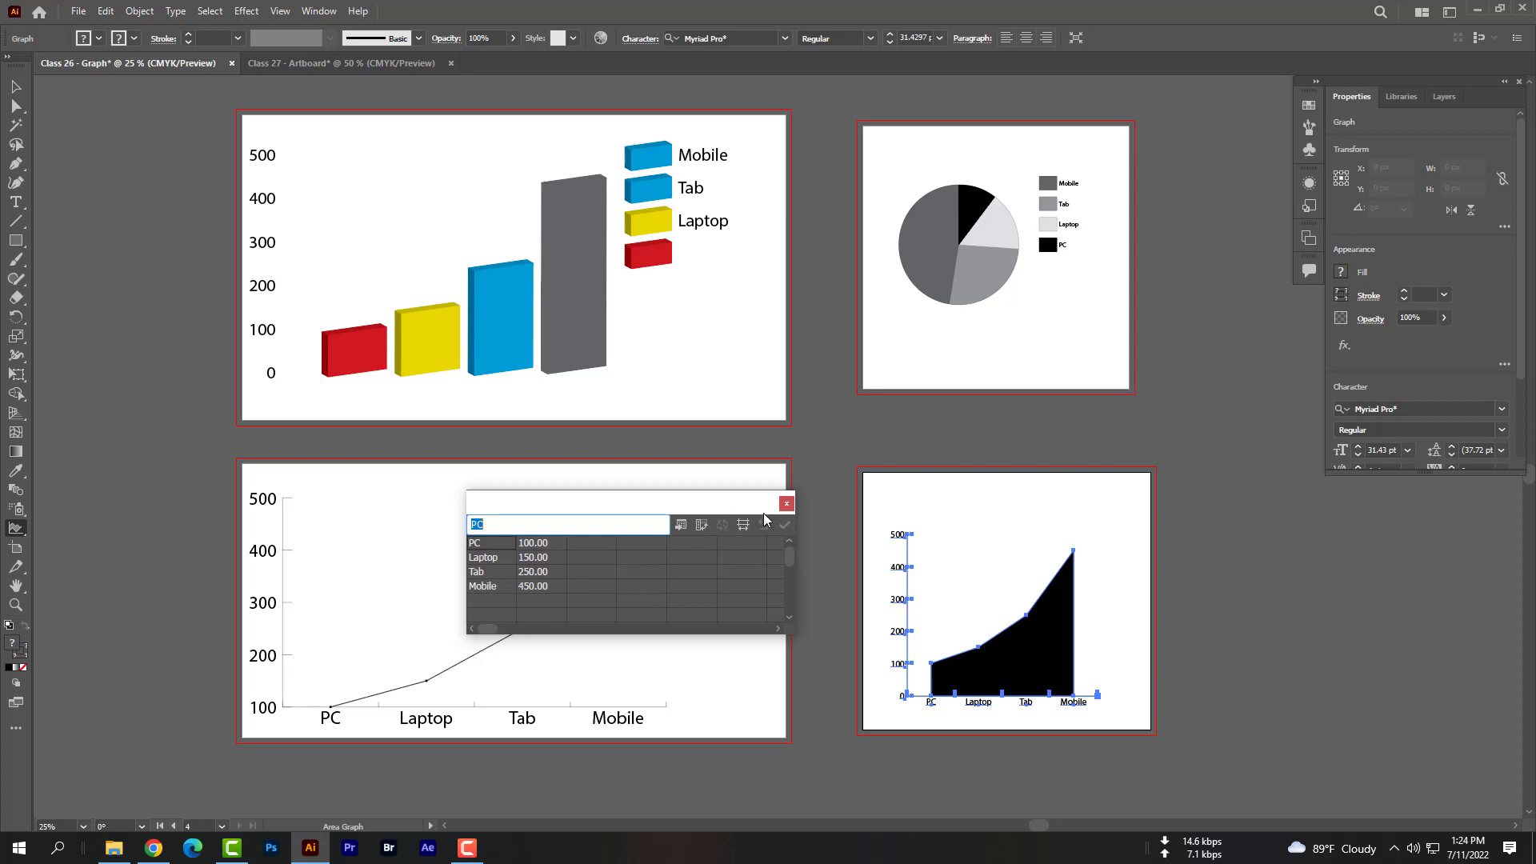
click(785, 504)
Deselect the area graph and confirm the fourth artboard's settings unchanged
key(v)
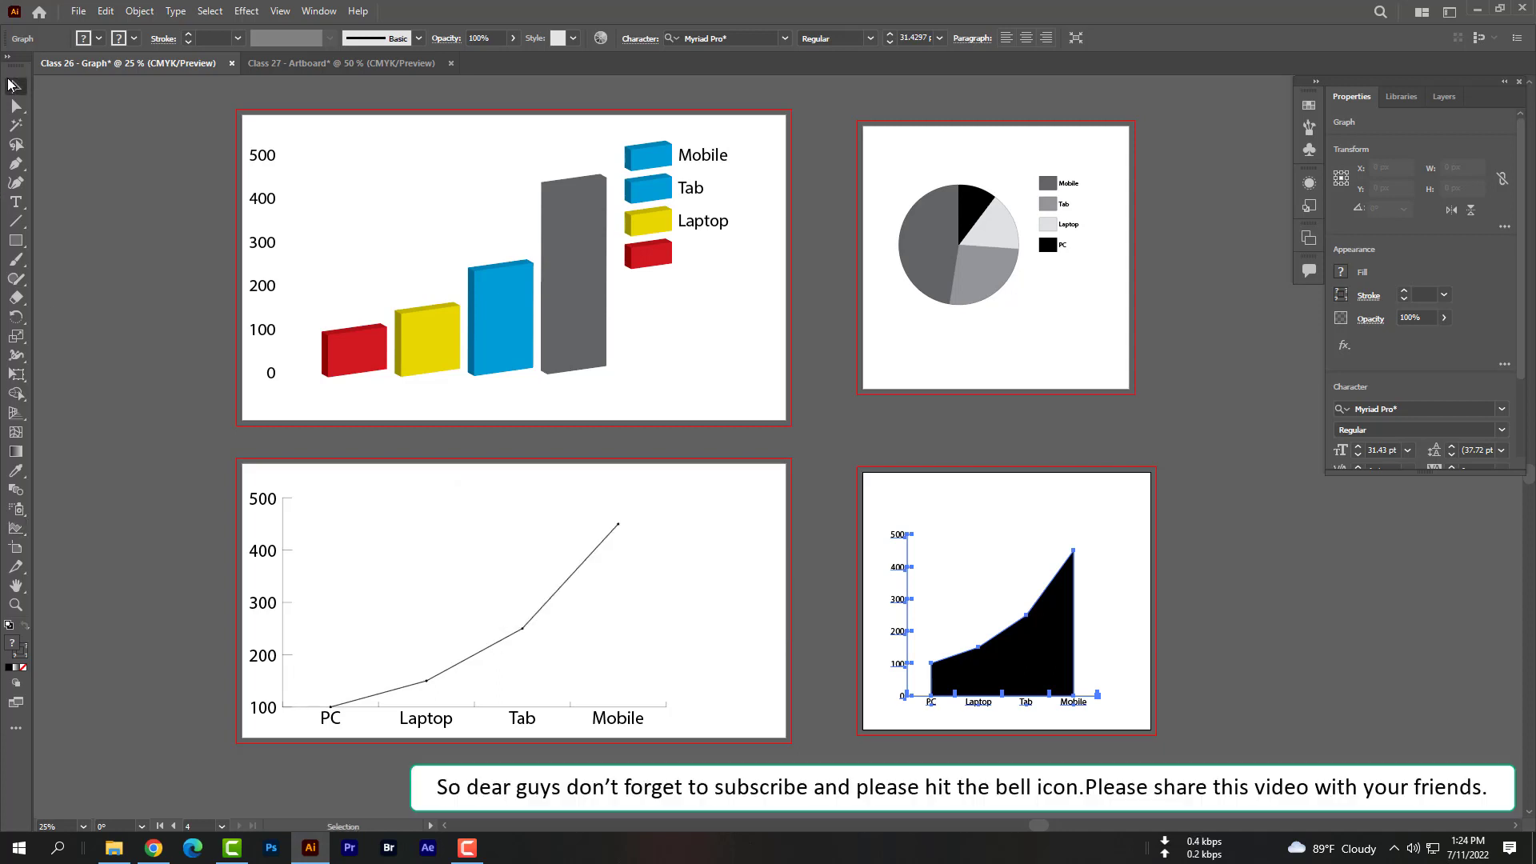
click(1253, 653)
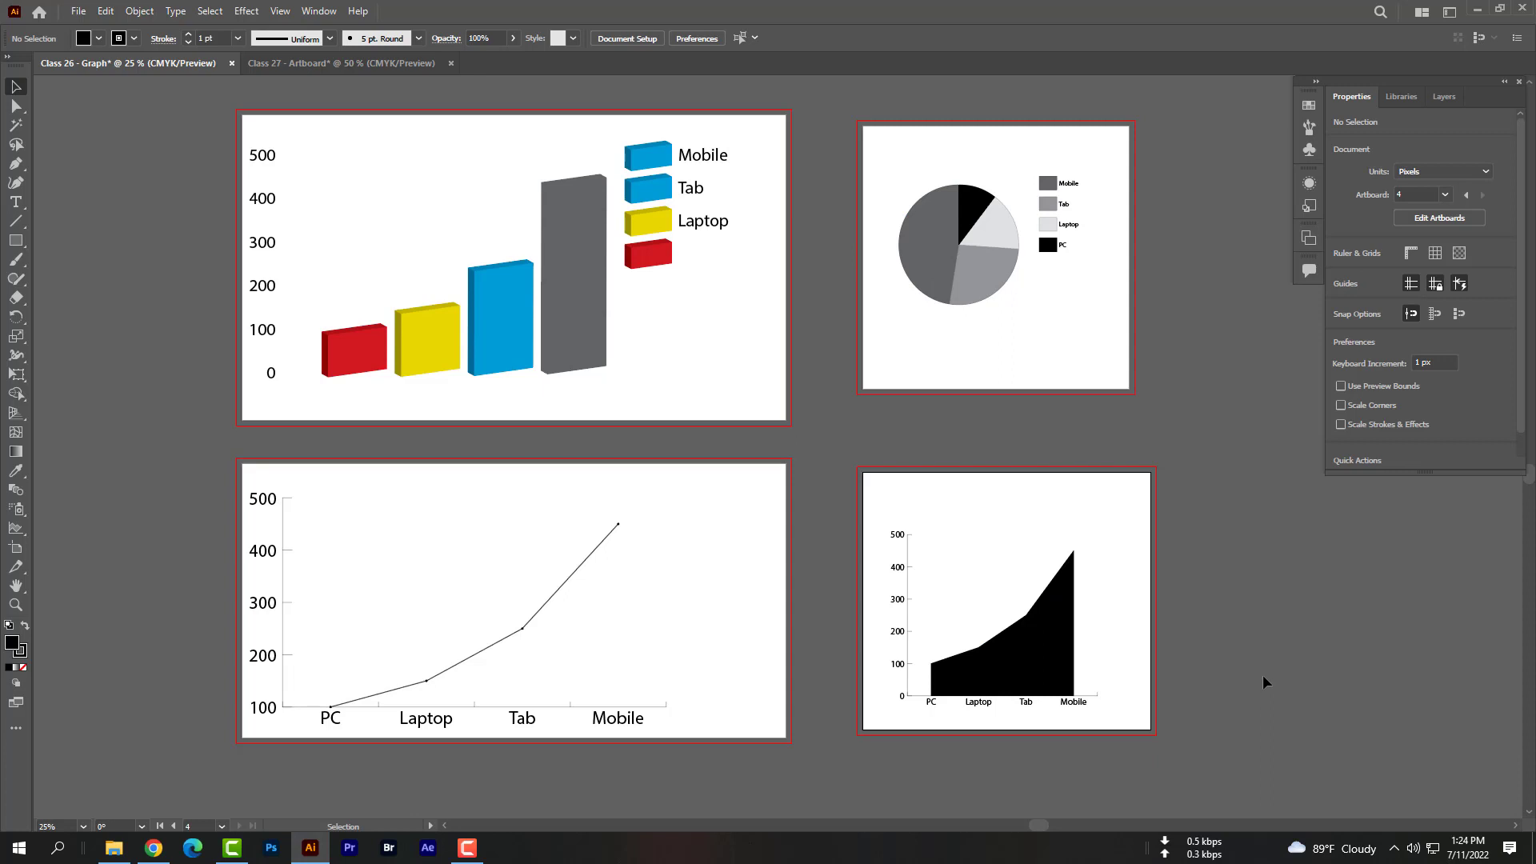
double_click(15, 548)
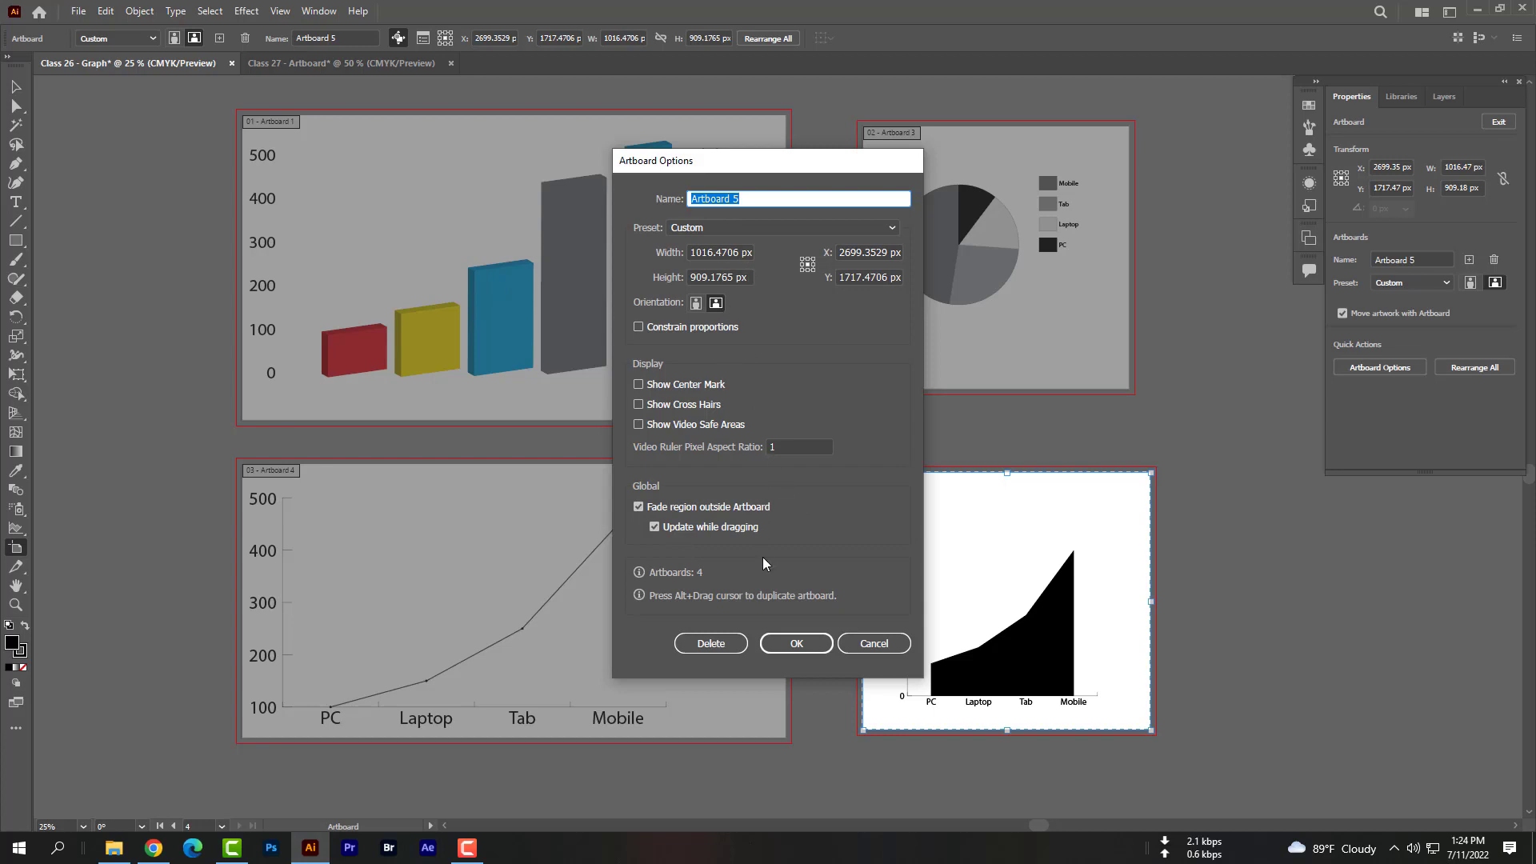
click(793, 644)
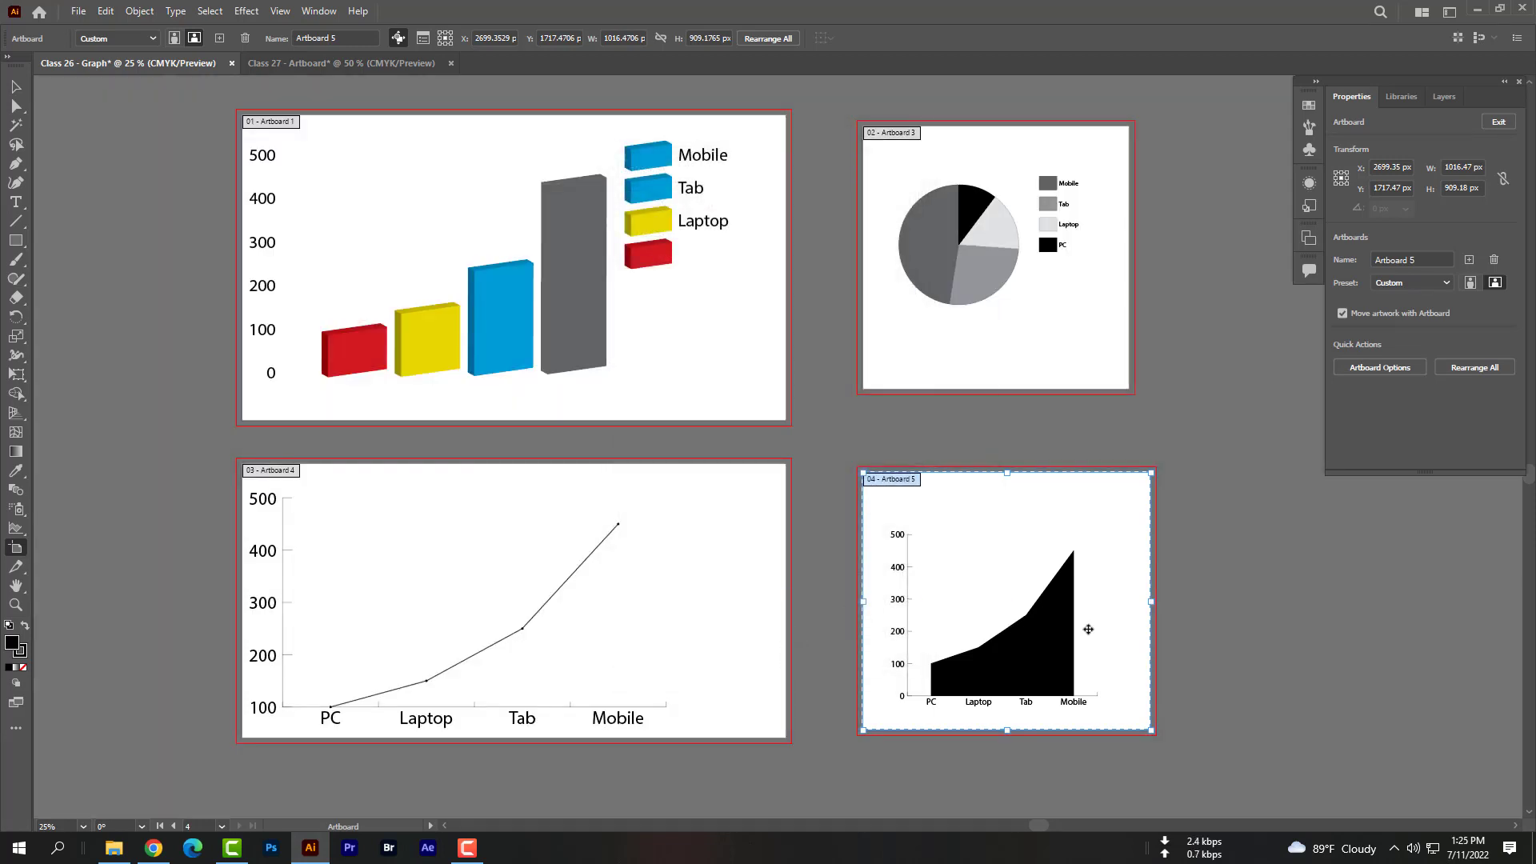
scroll(1196, 632, down, 2)
scroll(1120, 544, up, 6)
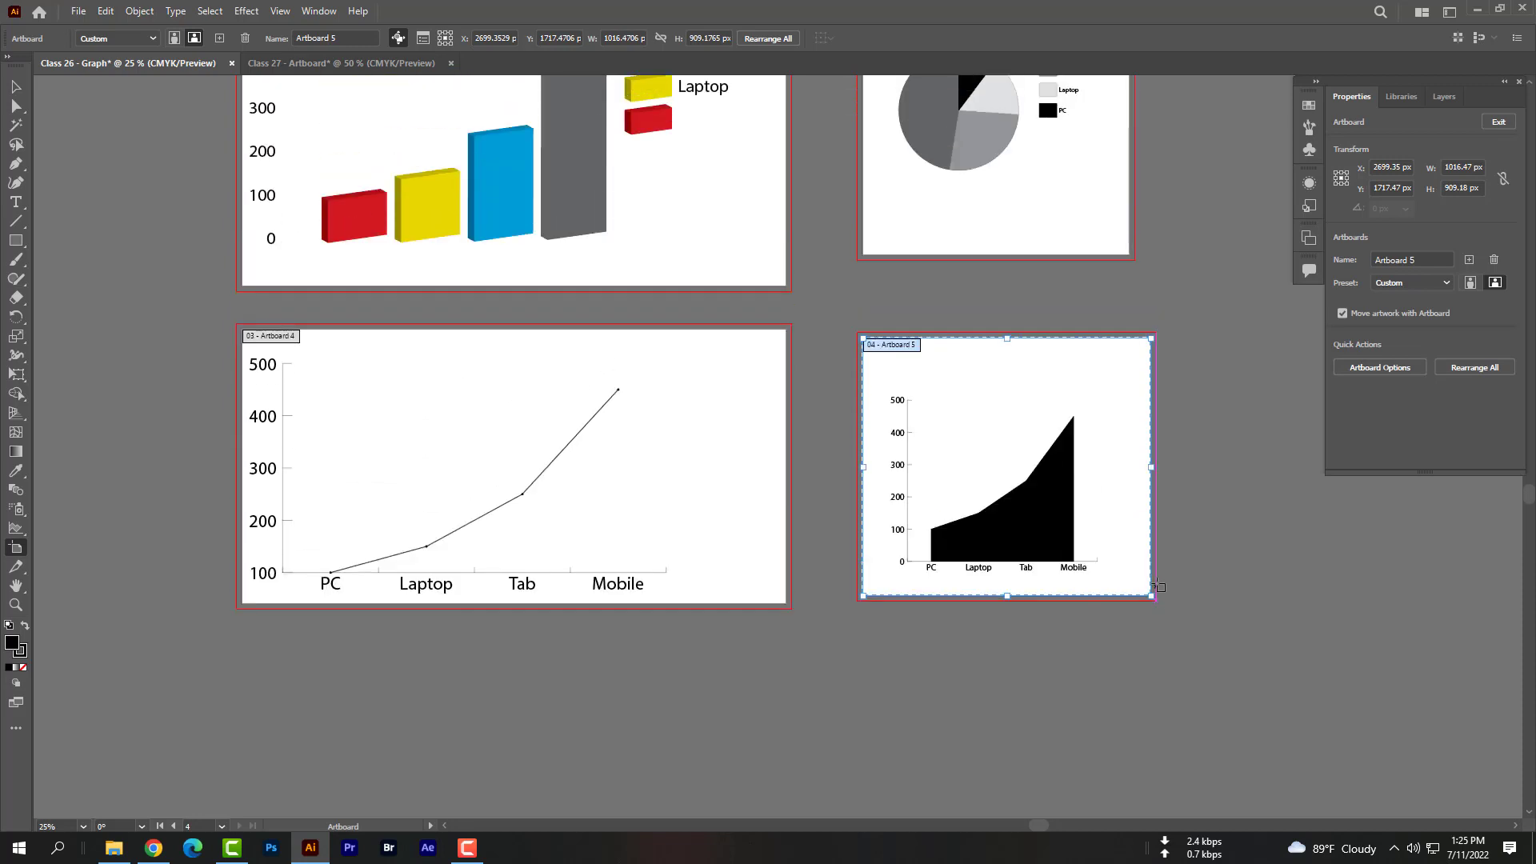
scroll(1096, 536, down, 2)
scroll(1092, 533, down, 1)
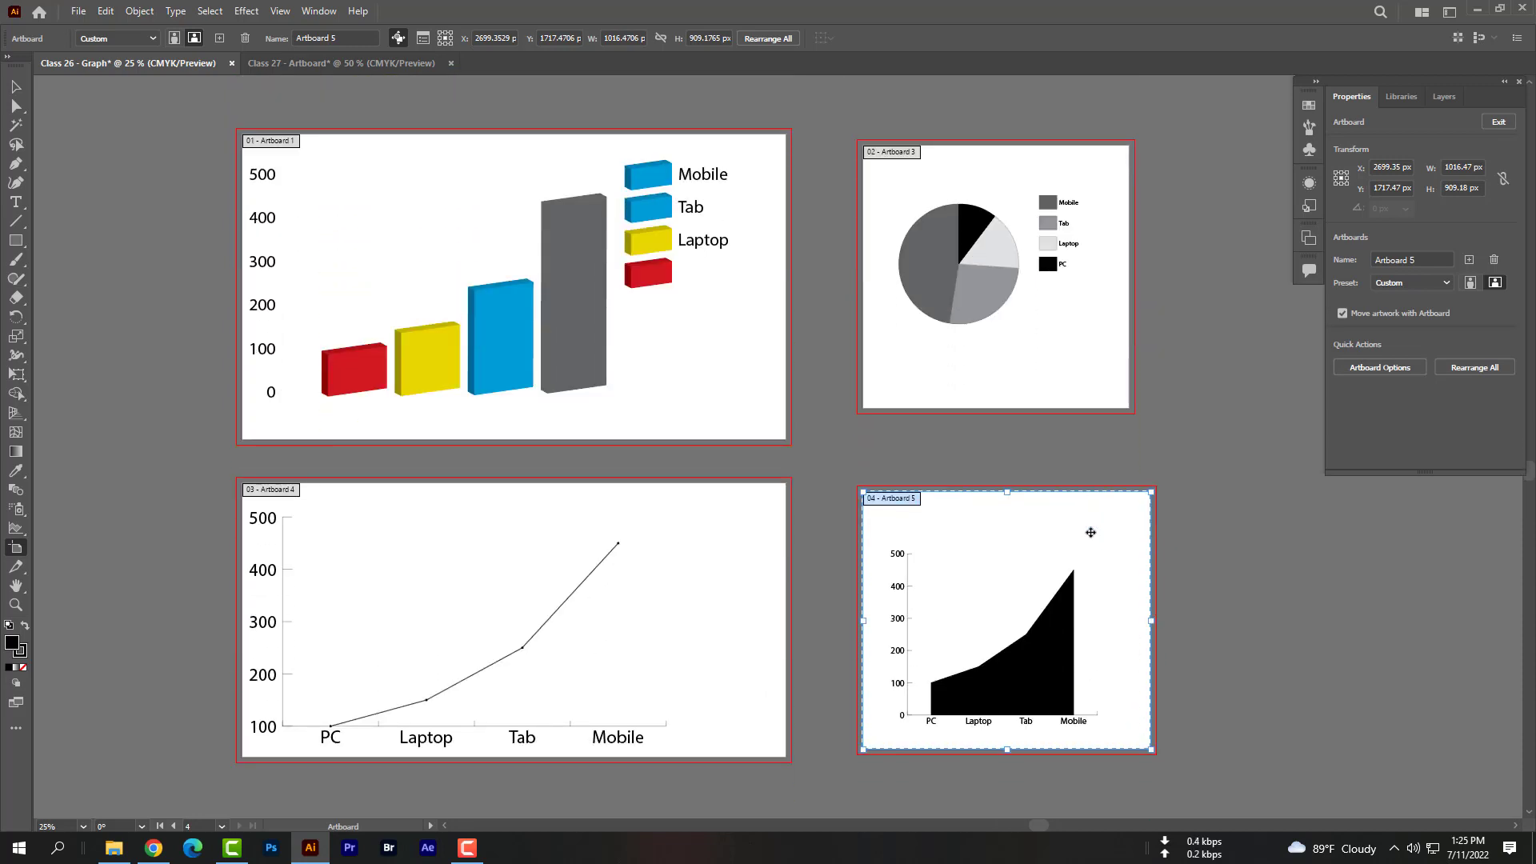
Nudge the area graph slightly up and right within its artboard, then deselect it
click(17, 86)
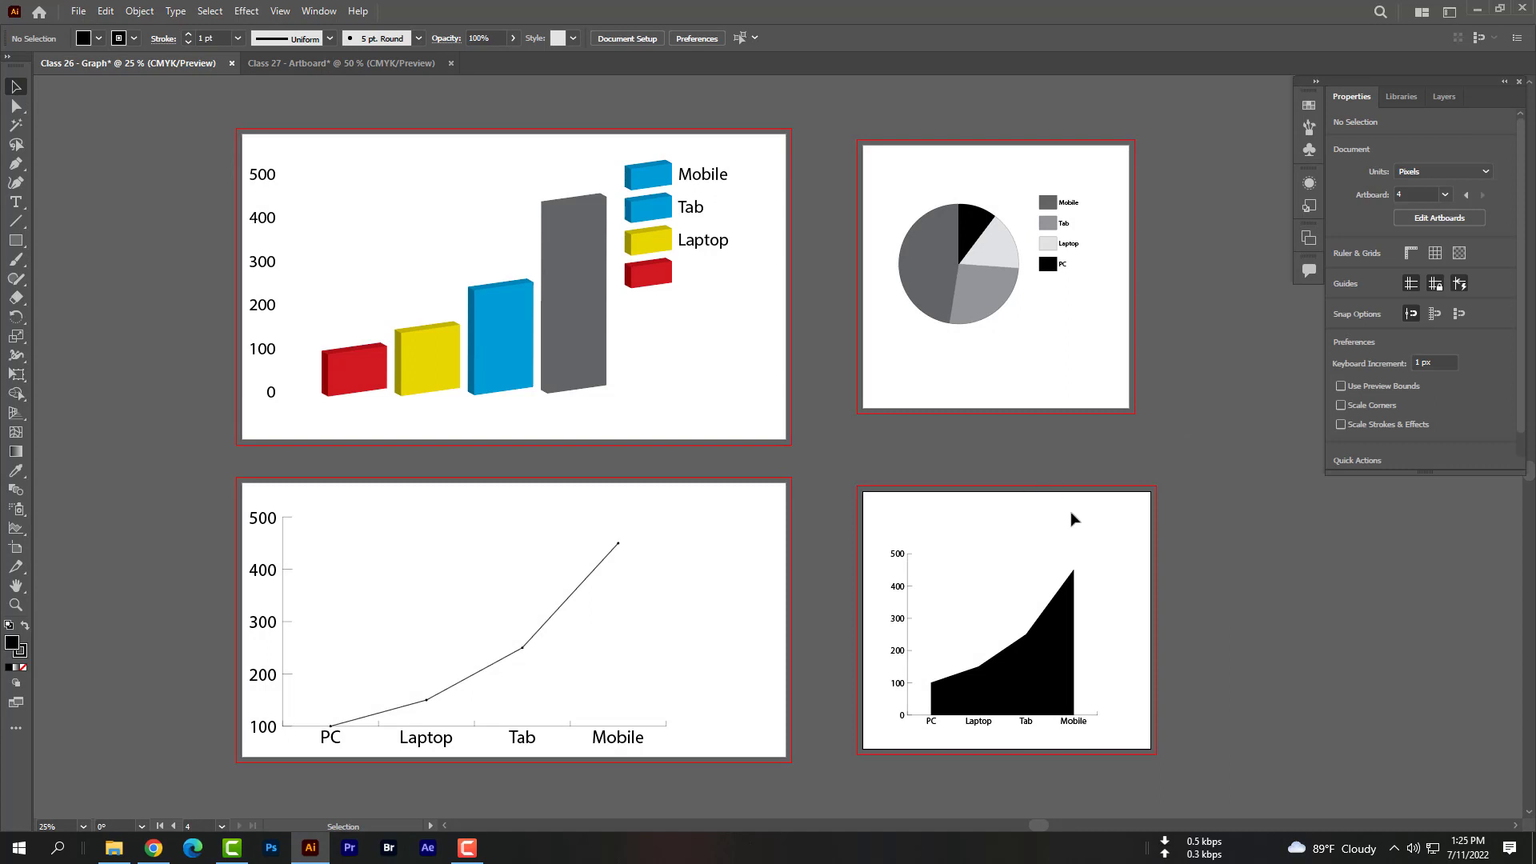
drag(1028, 688, 1040, 684)
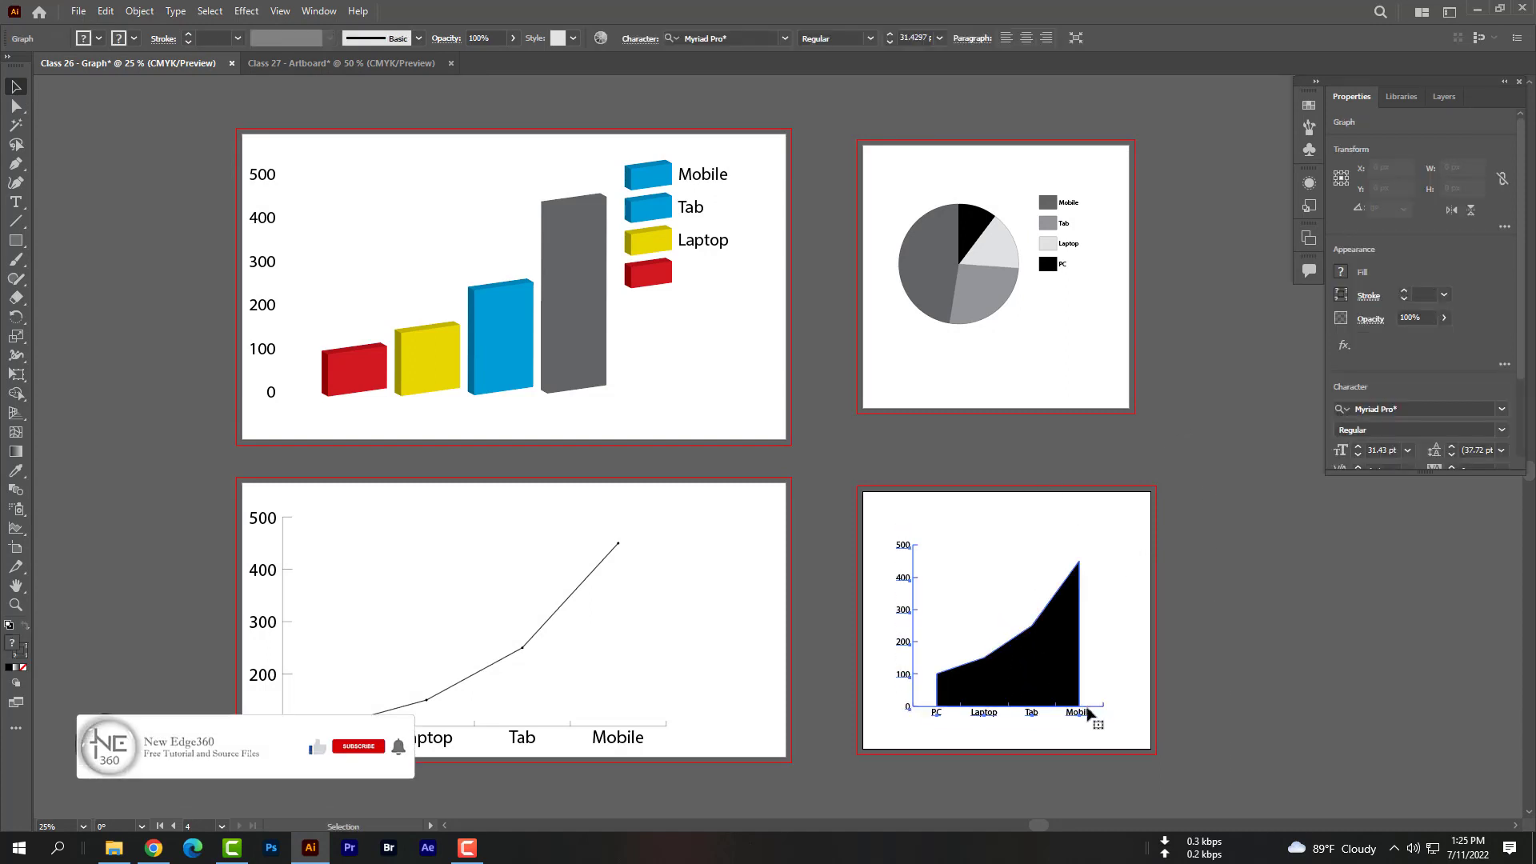
click(1236, 704)
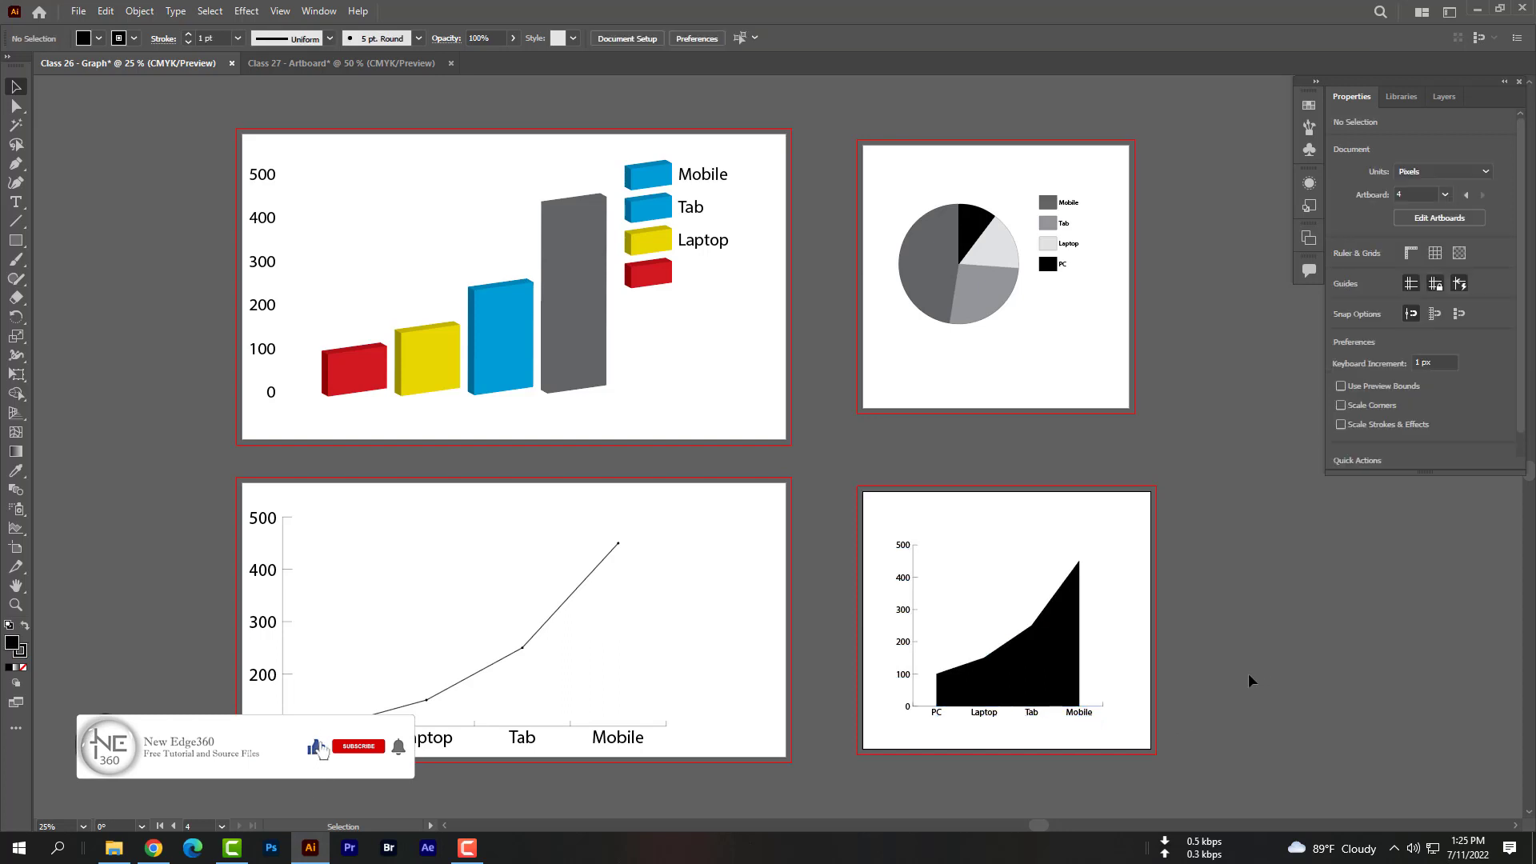